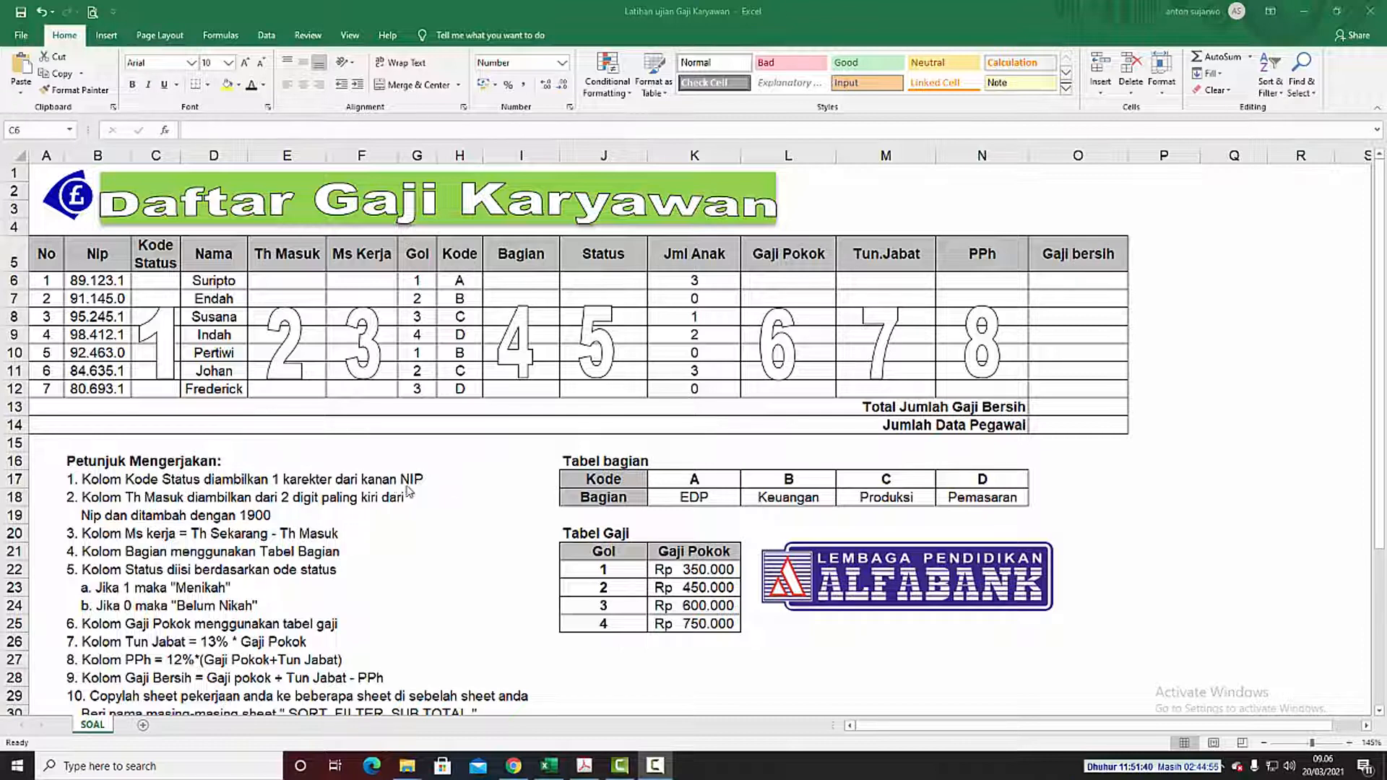
# Enter =RIGHT(B6;1) in C6 and fill it down the Kode Status column to row 12
pyautogui.click(158, 279)
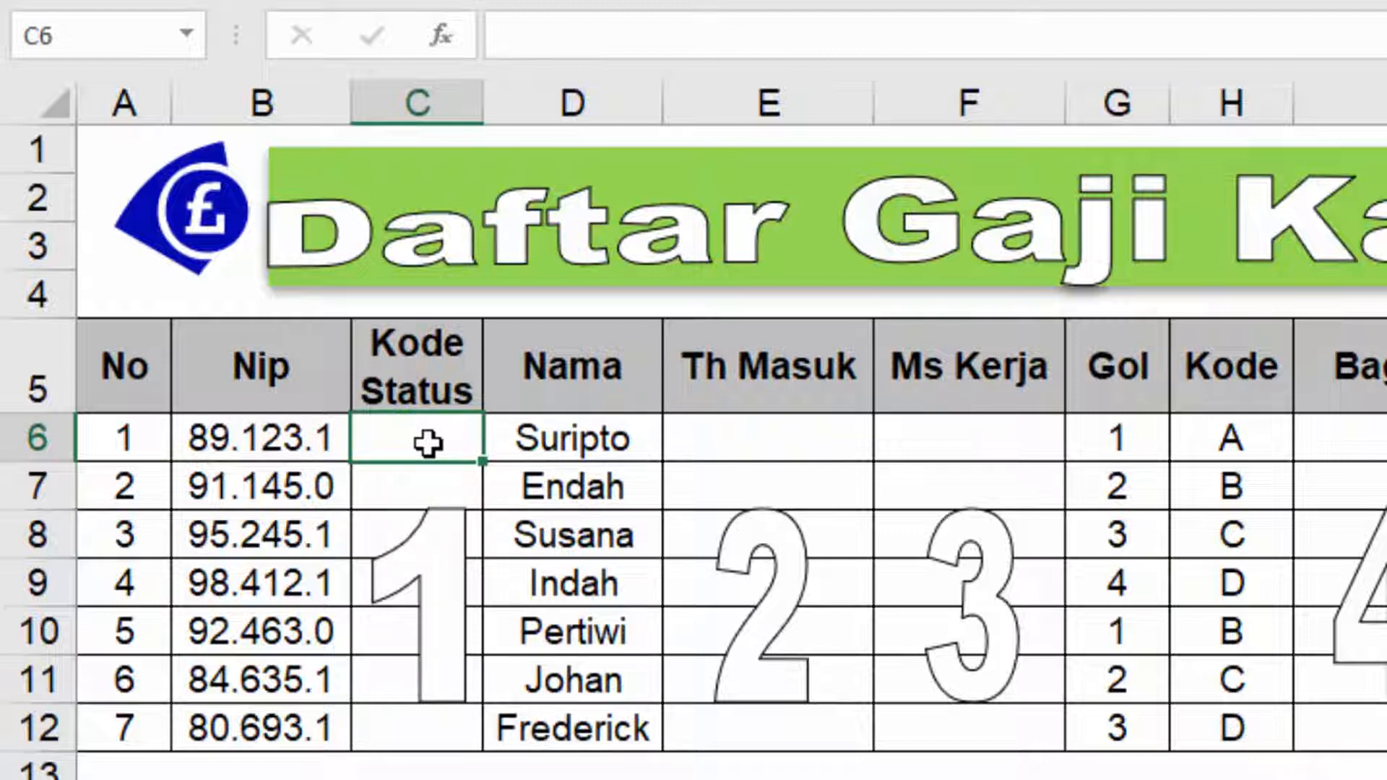
pyautogui.write('=')
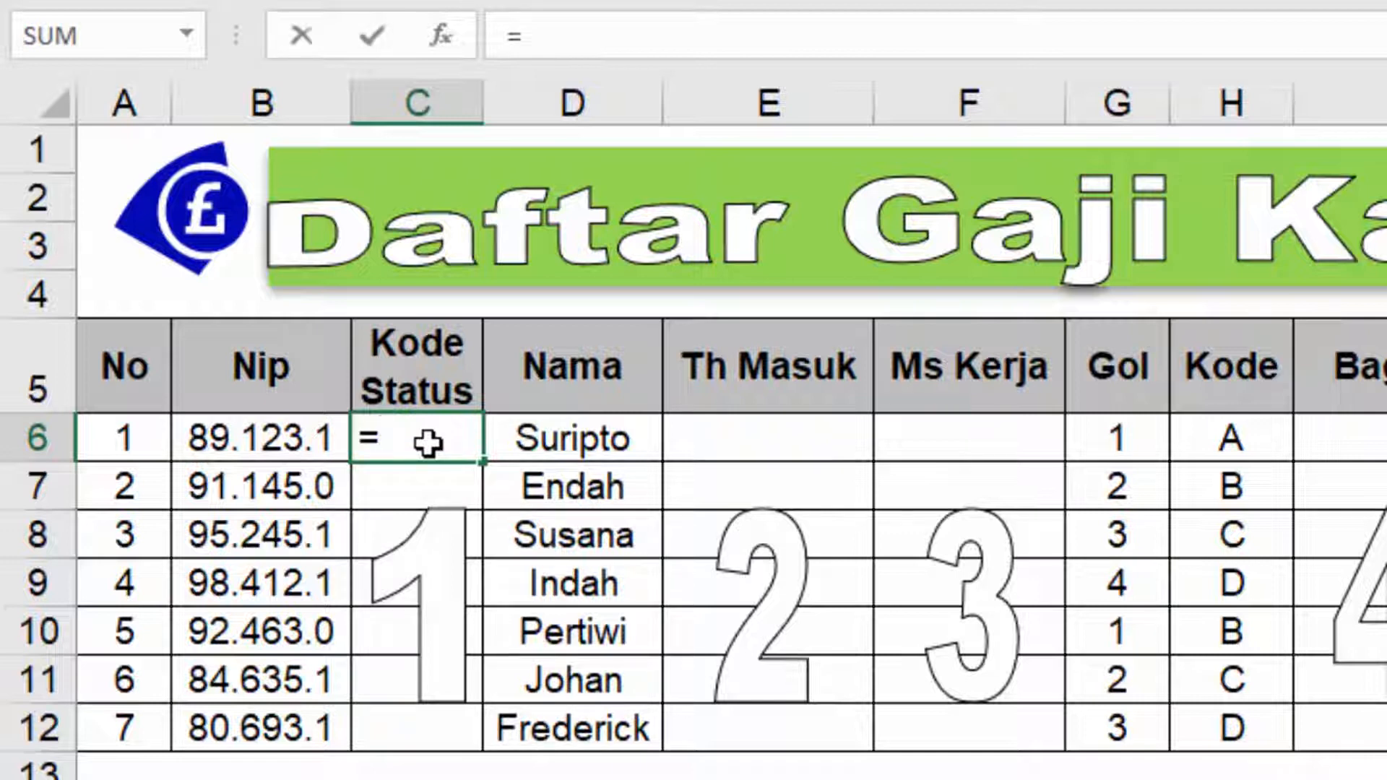
pyautogui.write('R')
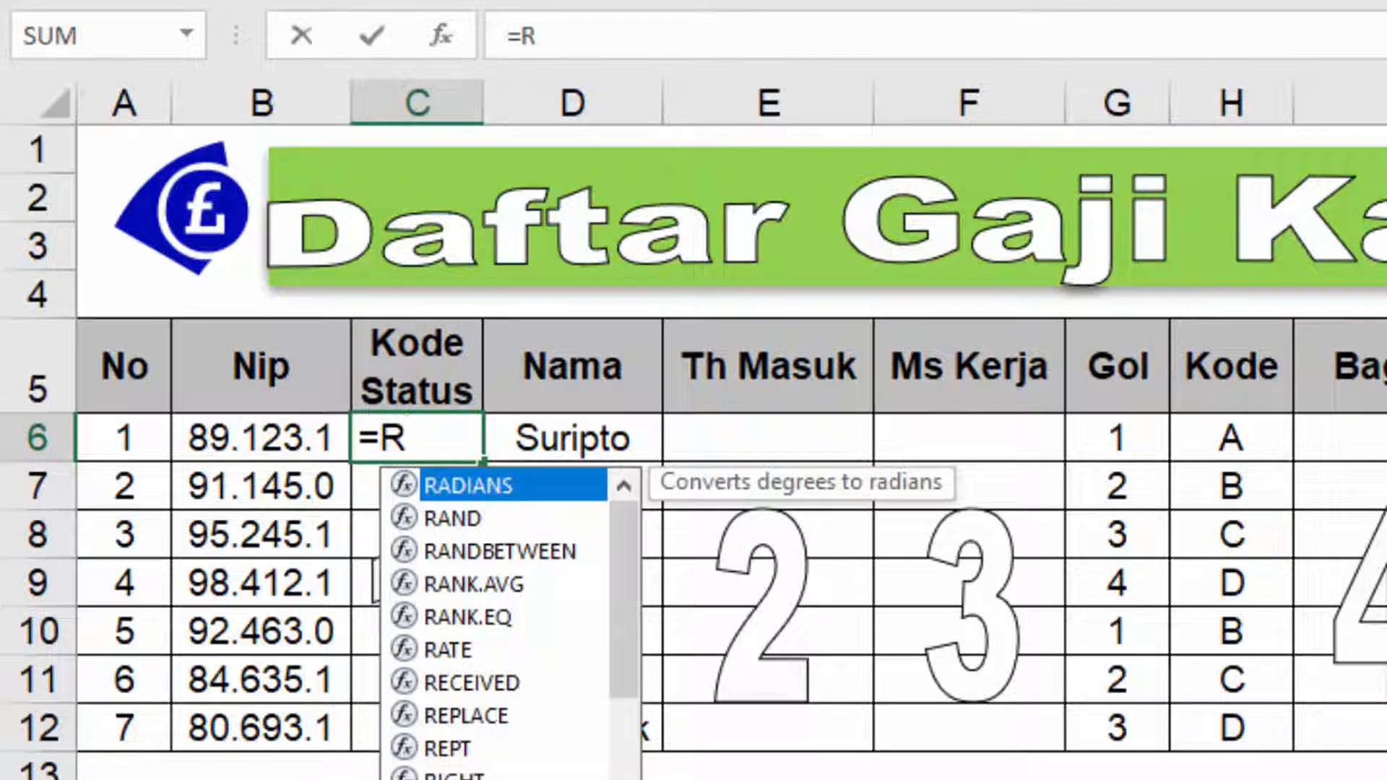
pyautogui.click(453, 778)
pyautogui.doubleClick(458, 779)
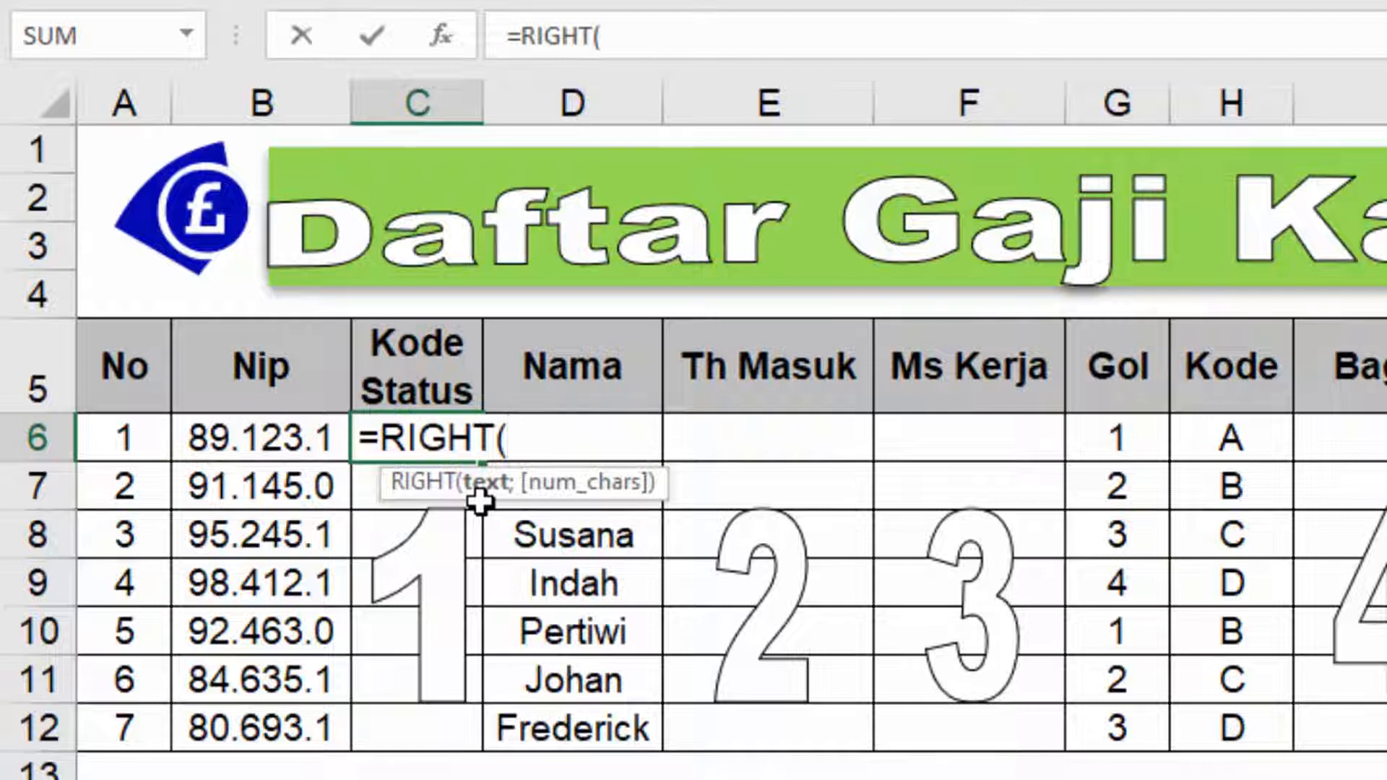
pyautogui.click(250, 442)
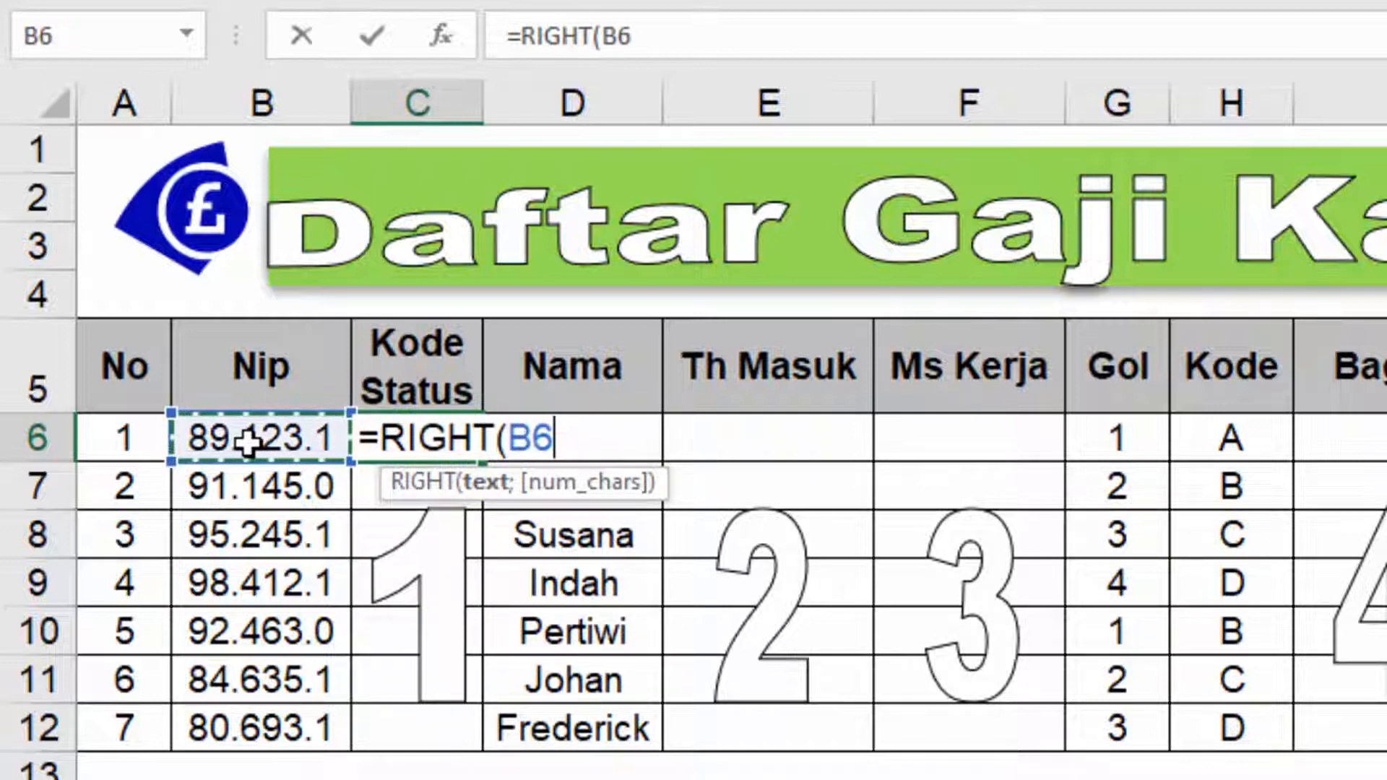
pyautogui.write(';')
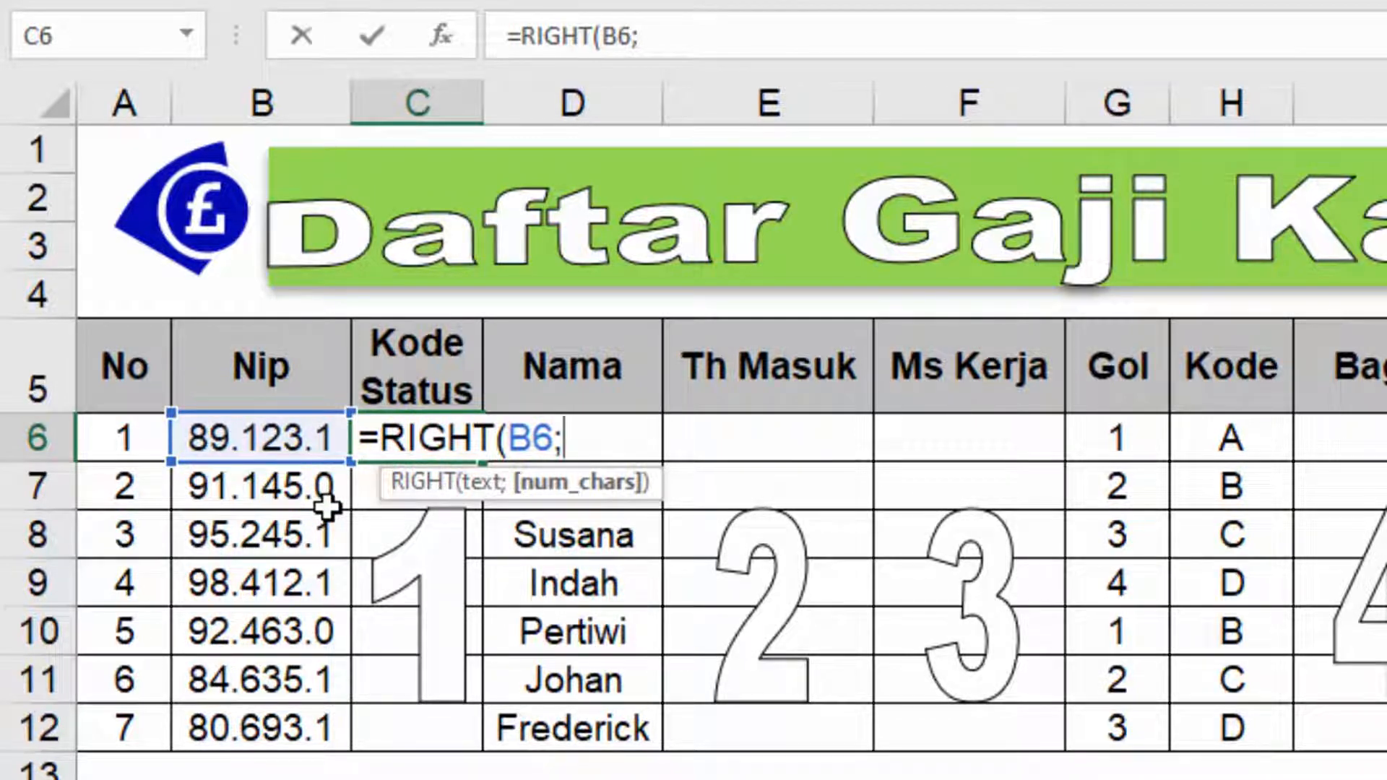
pyautogui.write('1)')
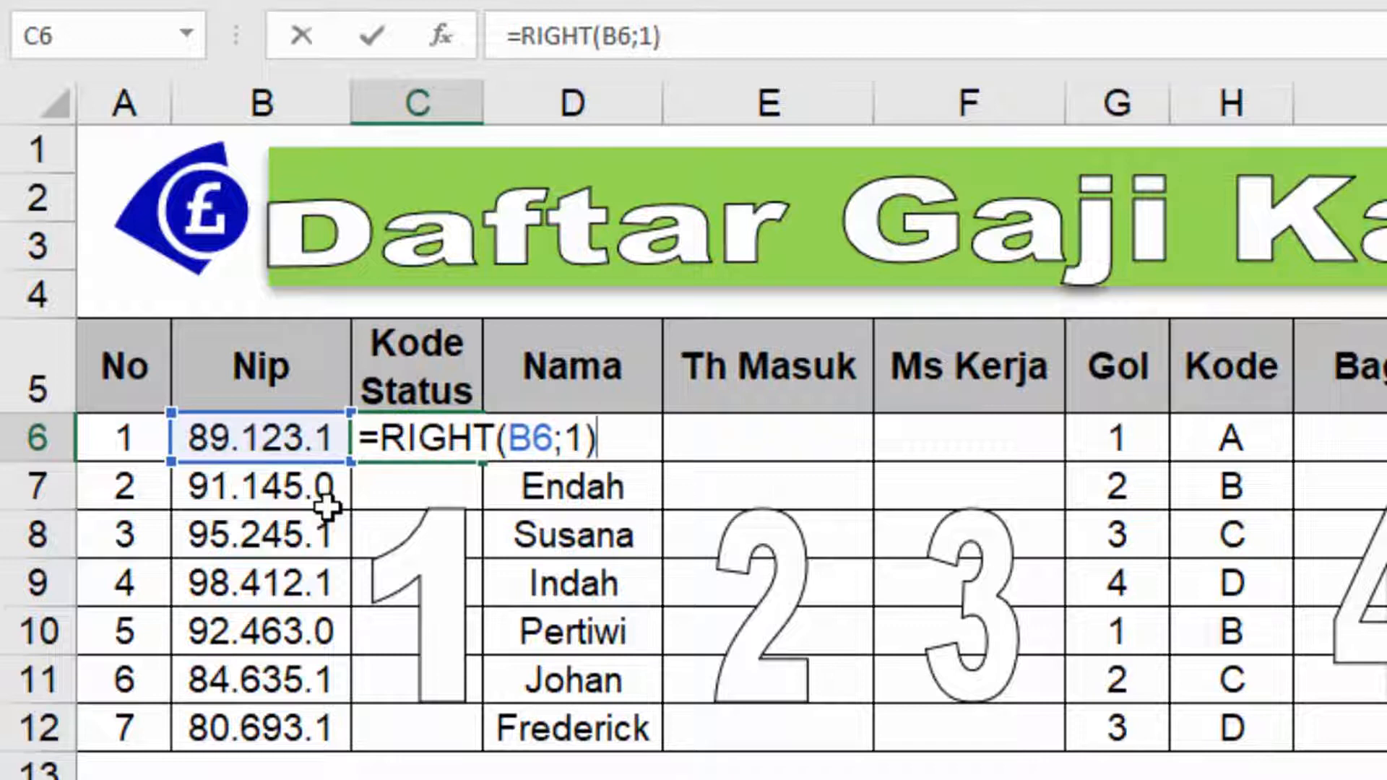
pyautogui.press('Return')
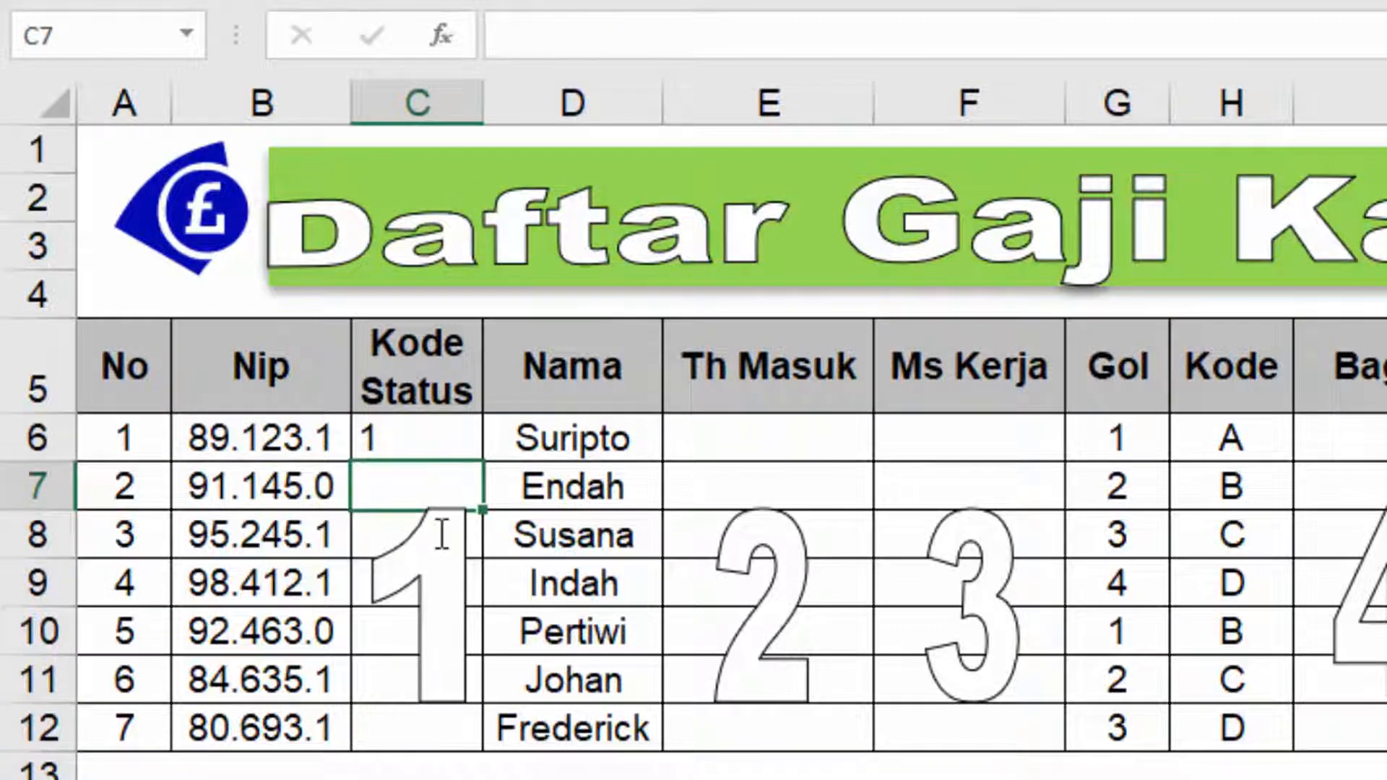
pyautogui.click(409, 440)
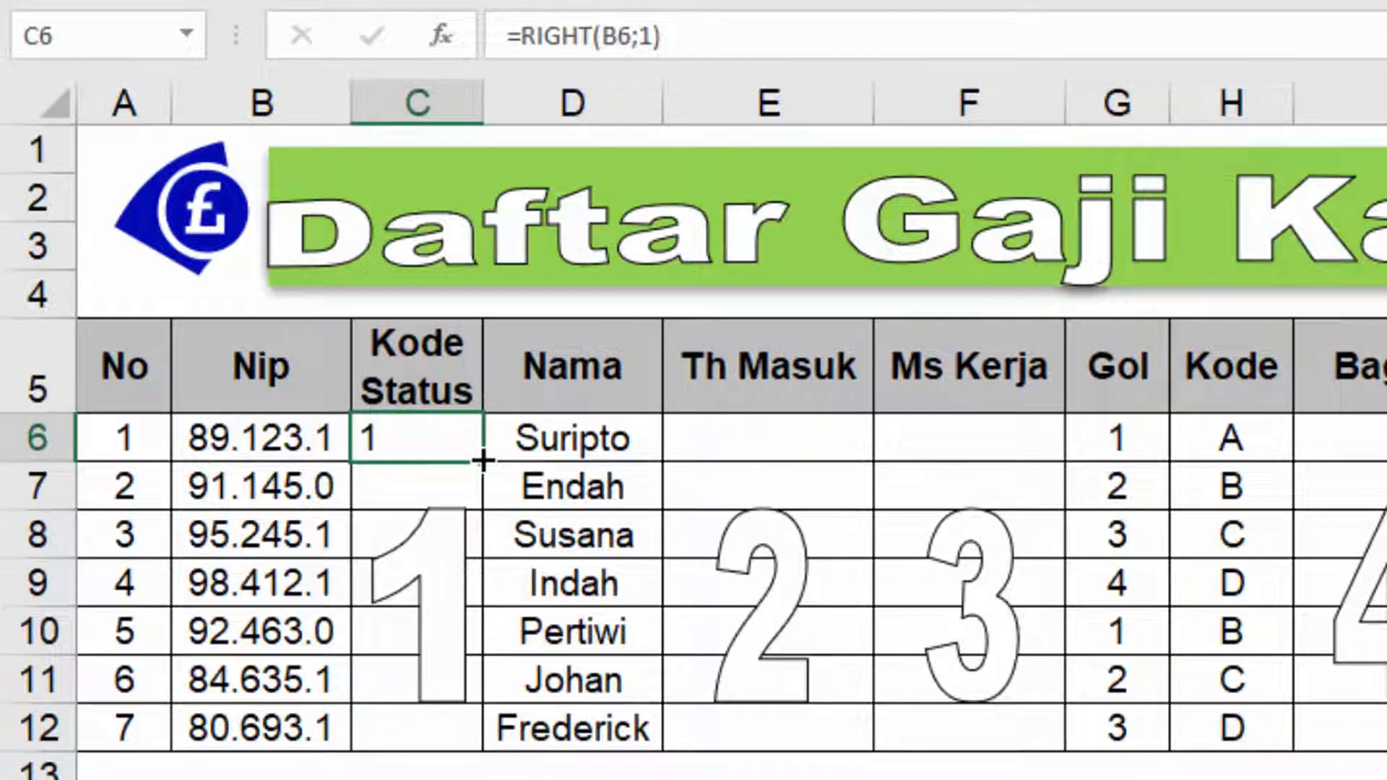
pyautogui.moveTo(482, 460); pyautogui.dragTo(473, 748)
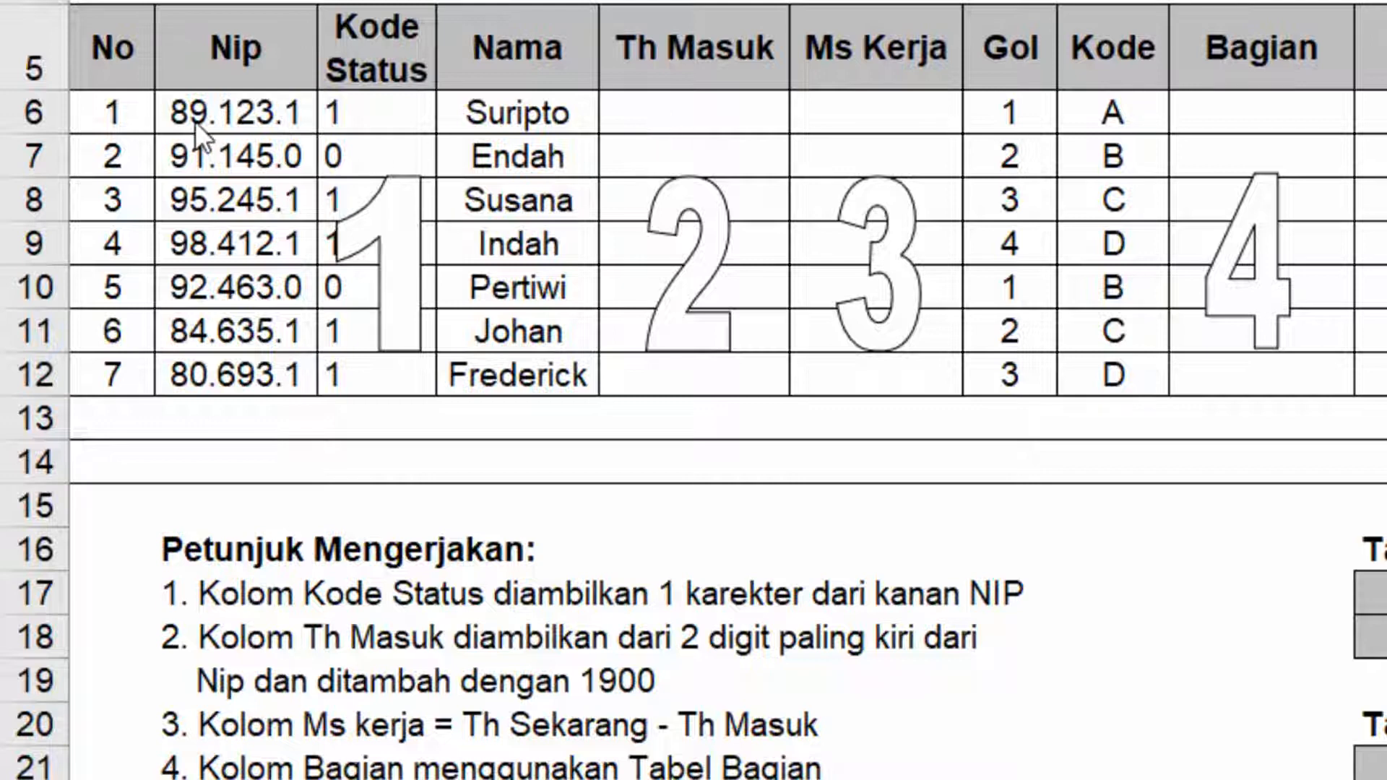
# Enter =LEFT(B6;2) in E6, the first row of the Th Masuk column
pyautogui.click(743, 119)
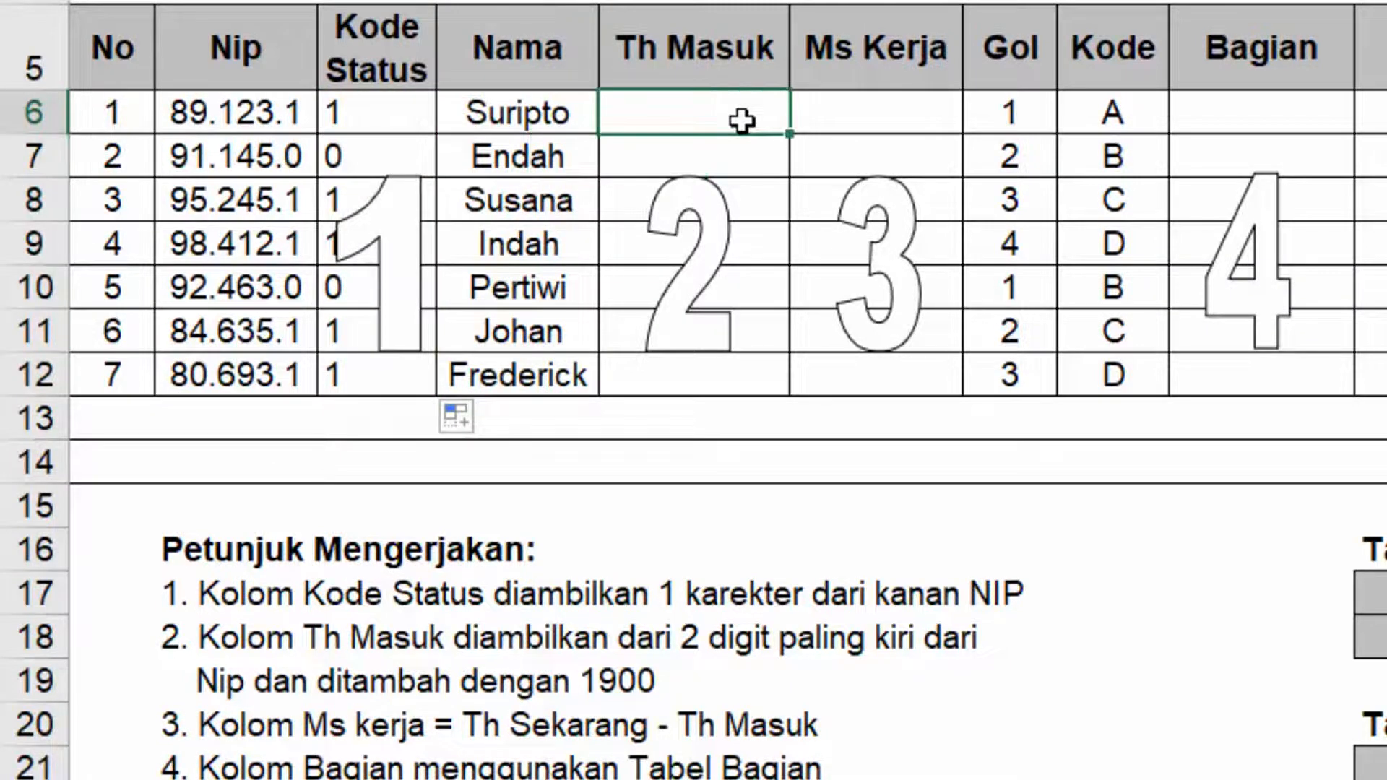
pyautogui.write('=L')
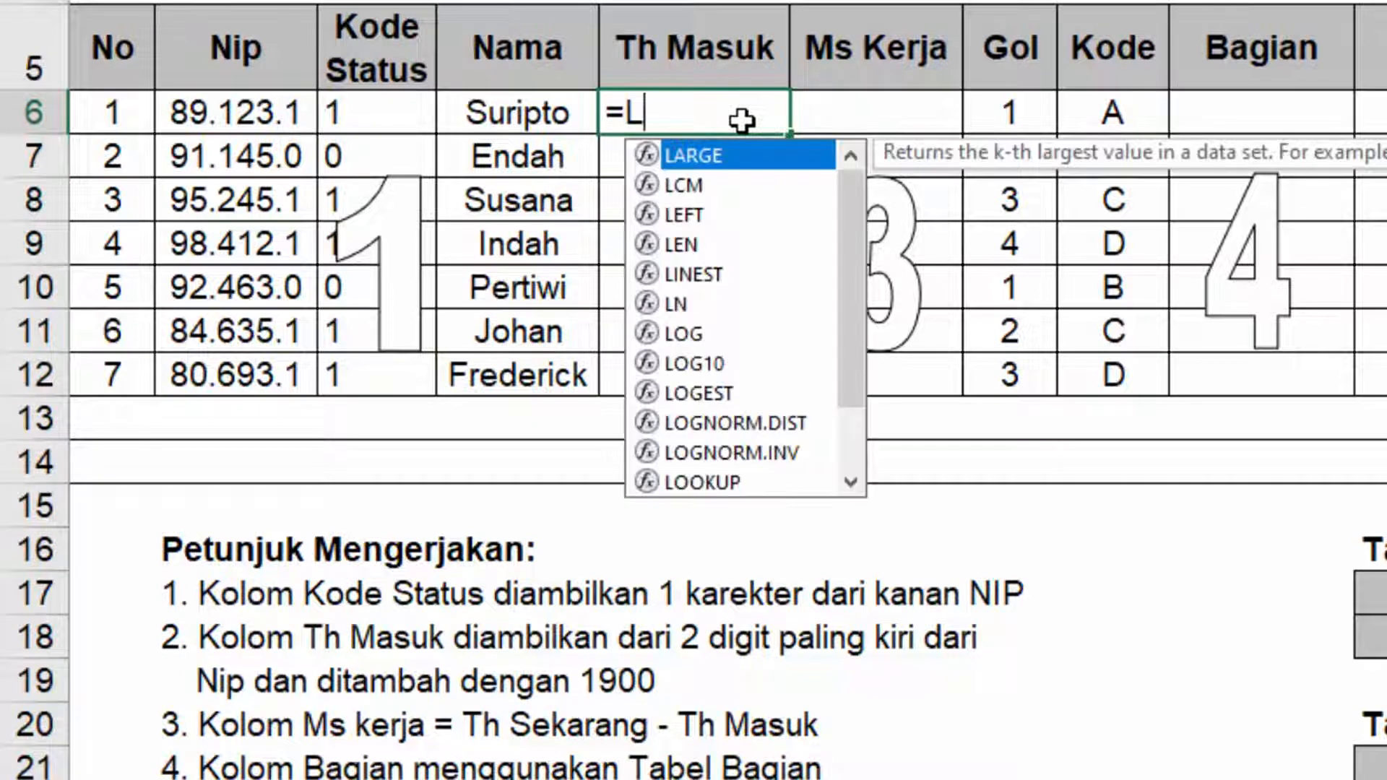
pyautogui.doubleClick(695, 219)
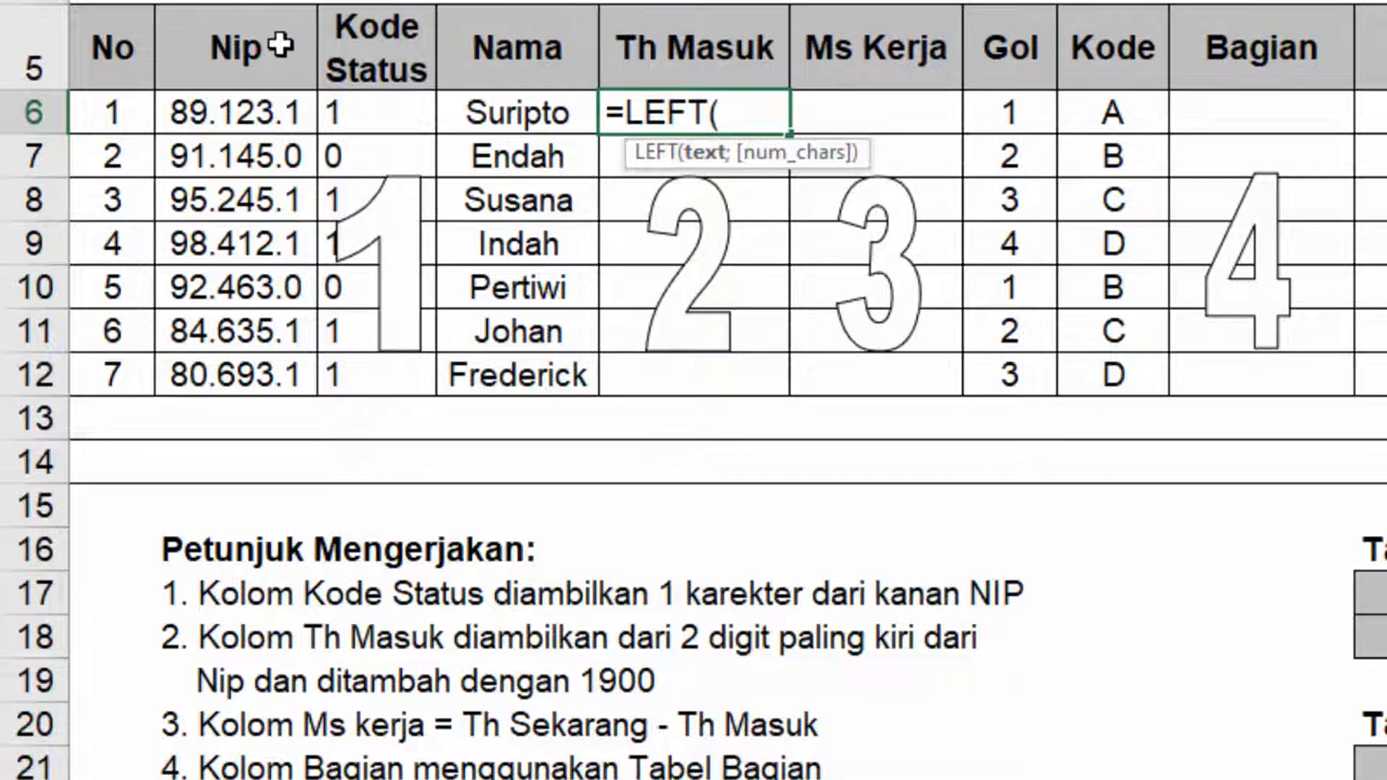
pyautogui.click(260, 123)
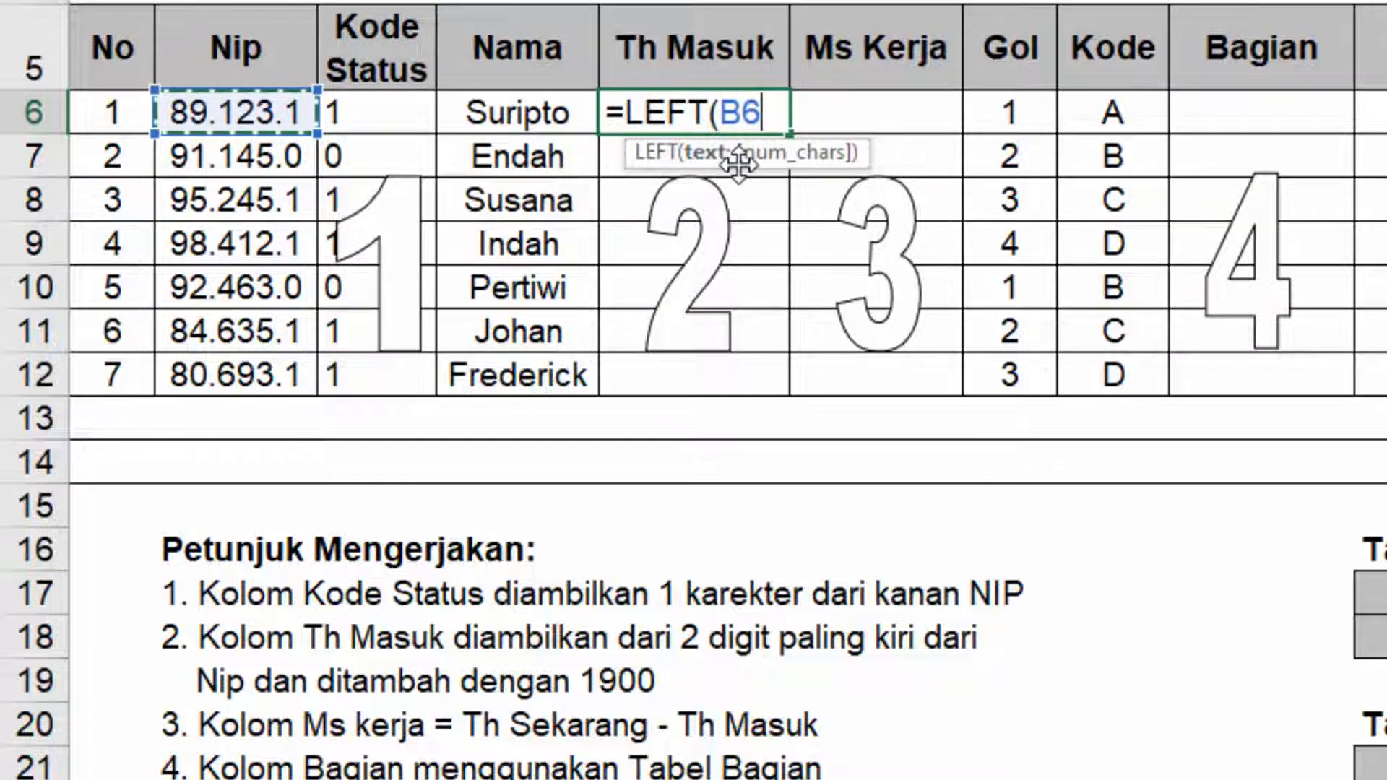
pyautogui.write(';')
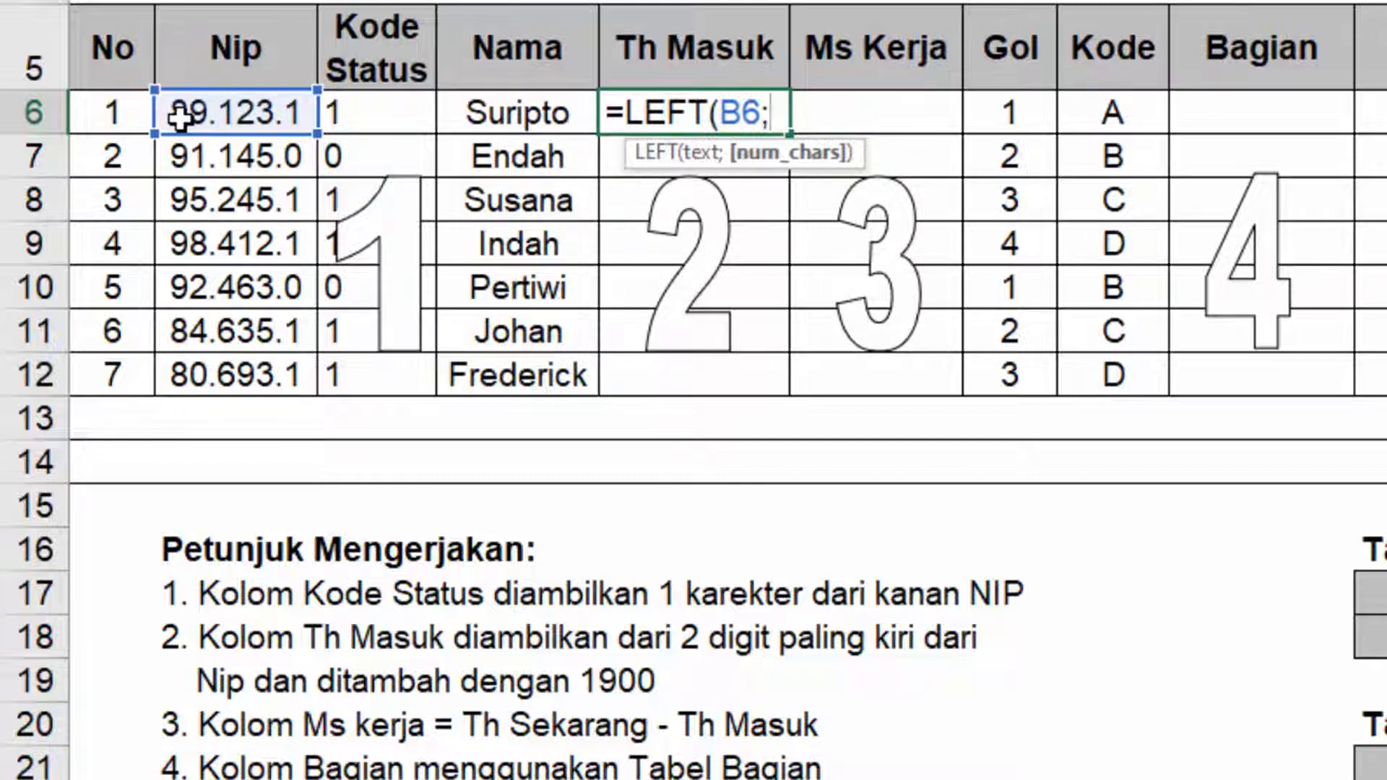
pyautogui.write('2)')
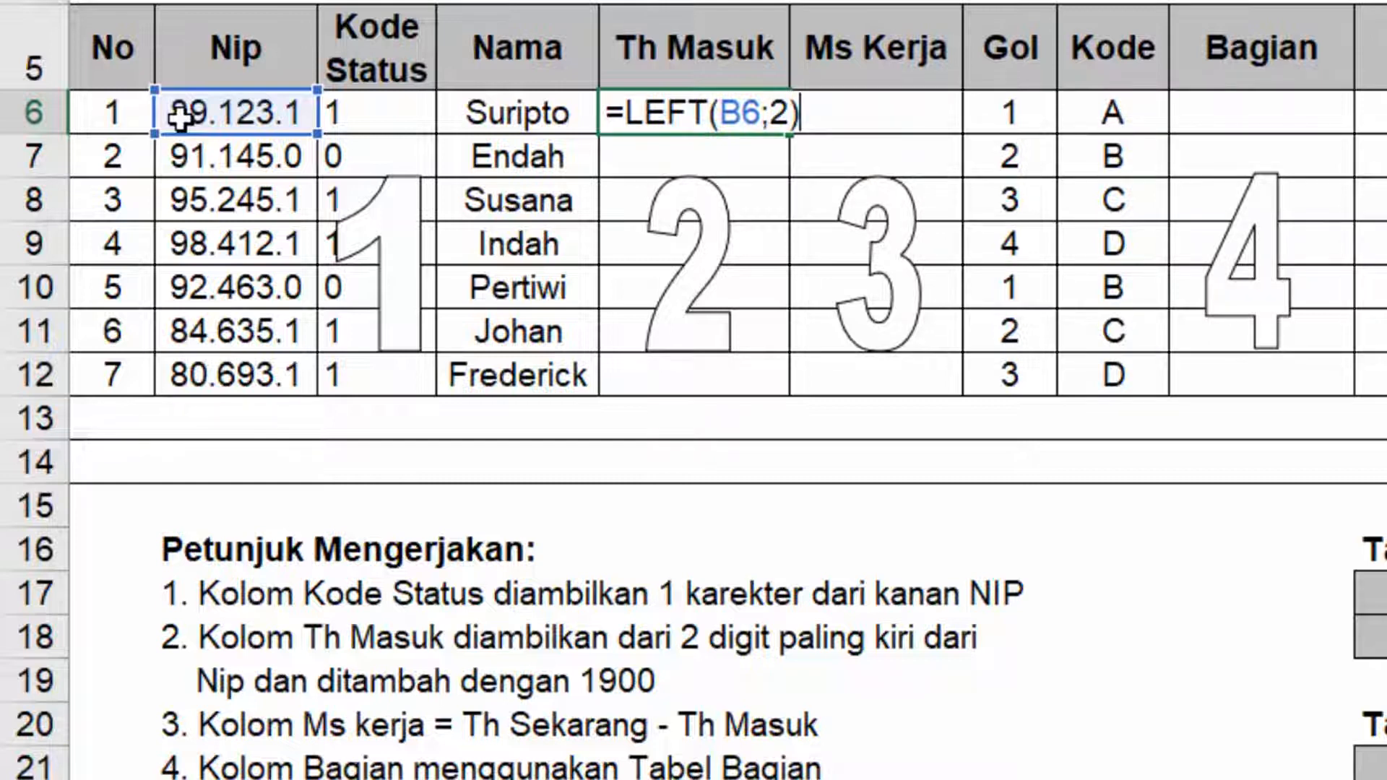
pyautogui.press('Return')
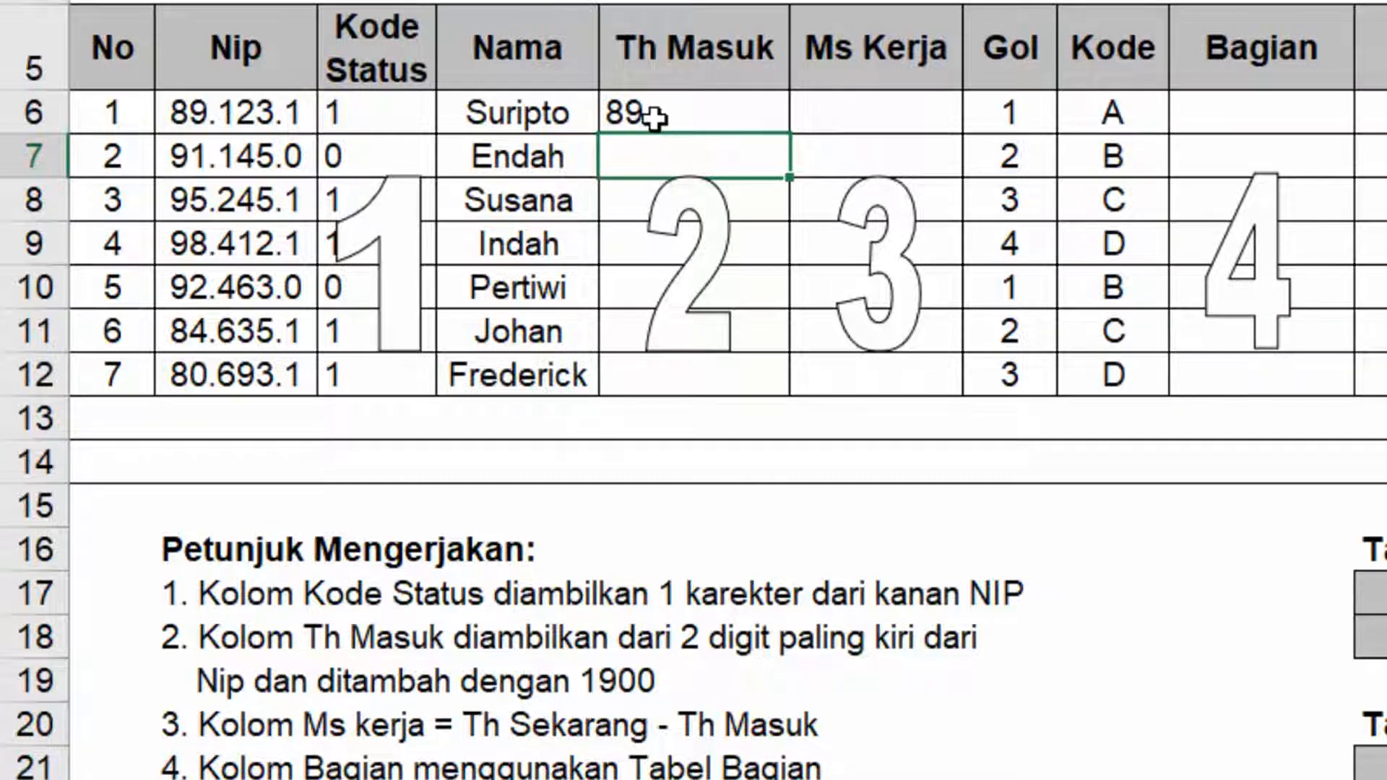
# Extend the Th Masuk formula in E6 to =LEFT(B6;2)+1900
pyautogui.click(694, 111)
pyautogui.doubleClick(696, 112)
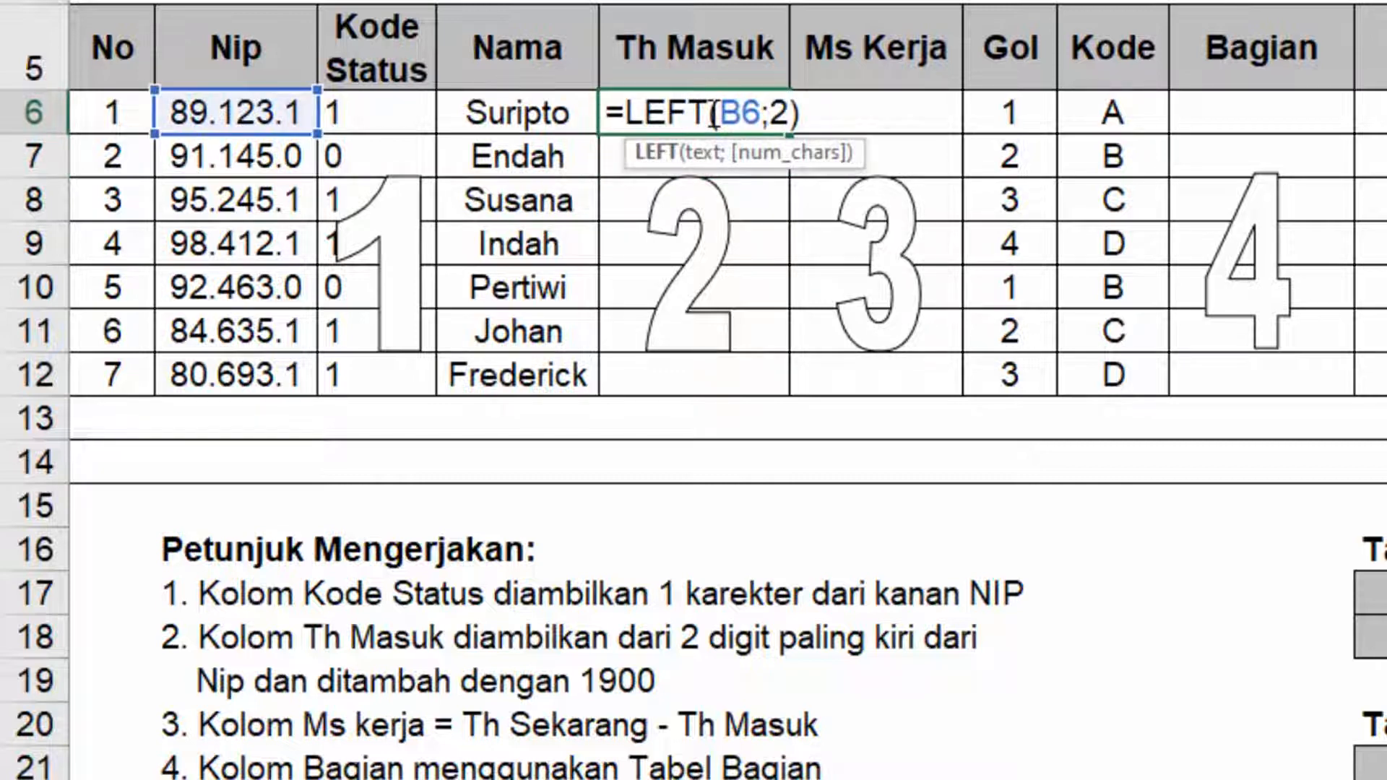
pyautogui.press('End')
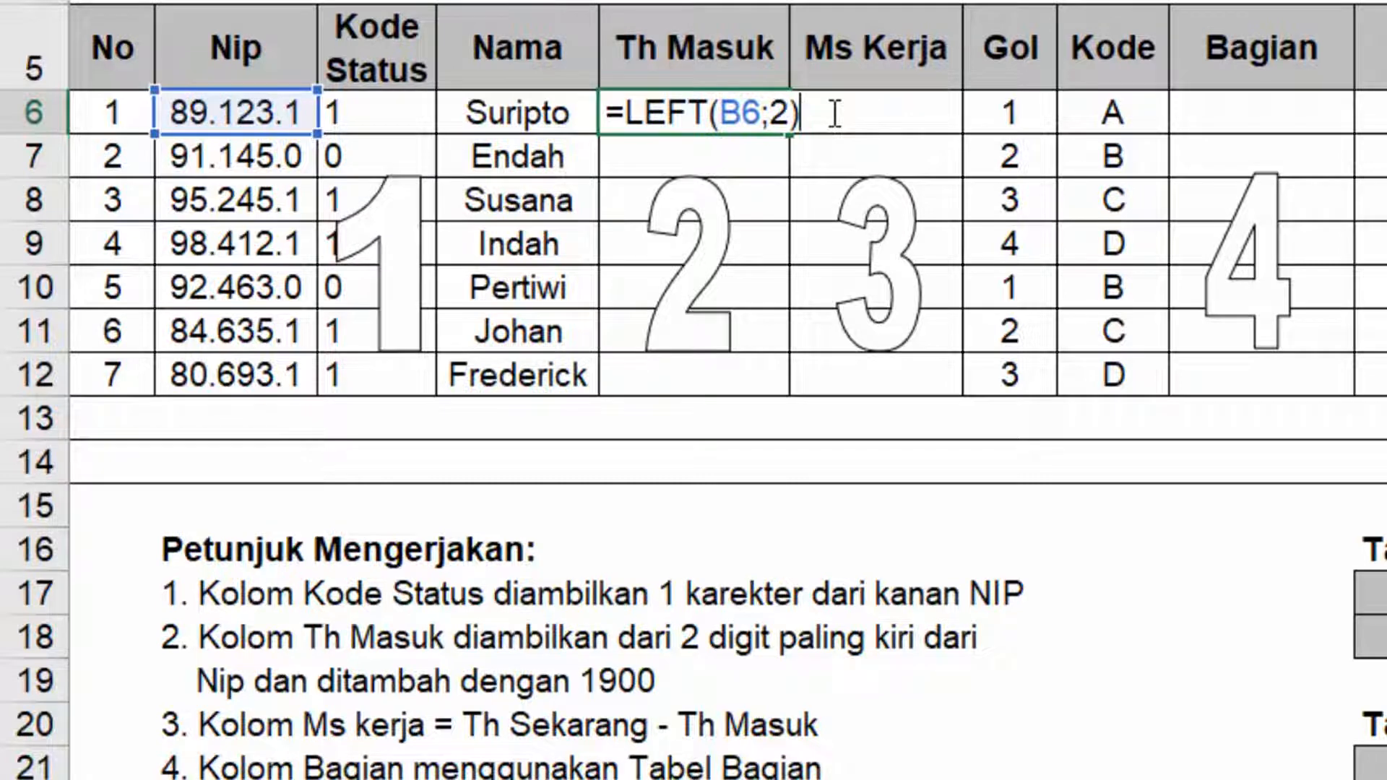
pyautogui.write('+19')
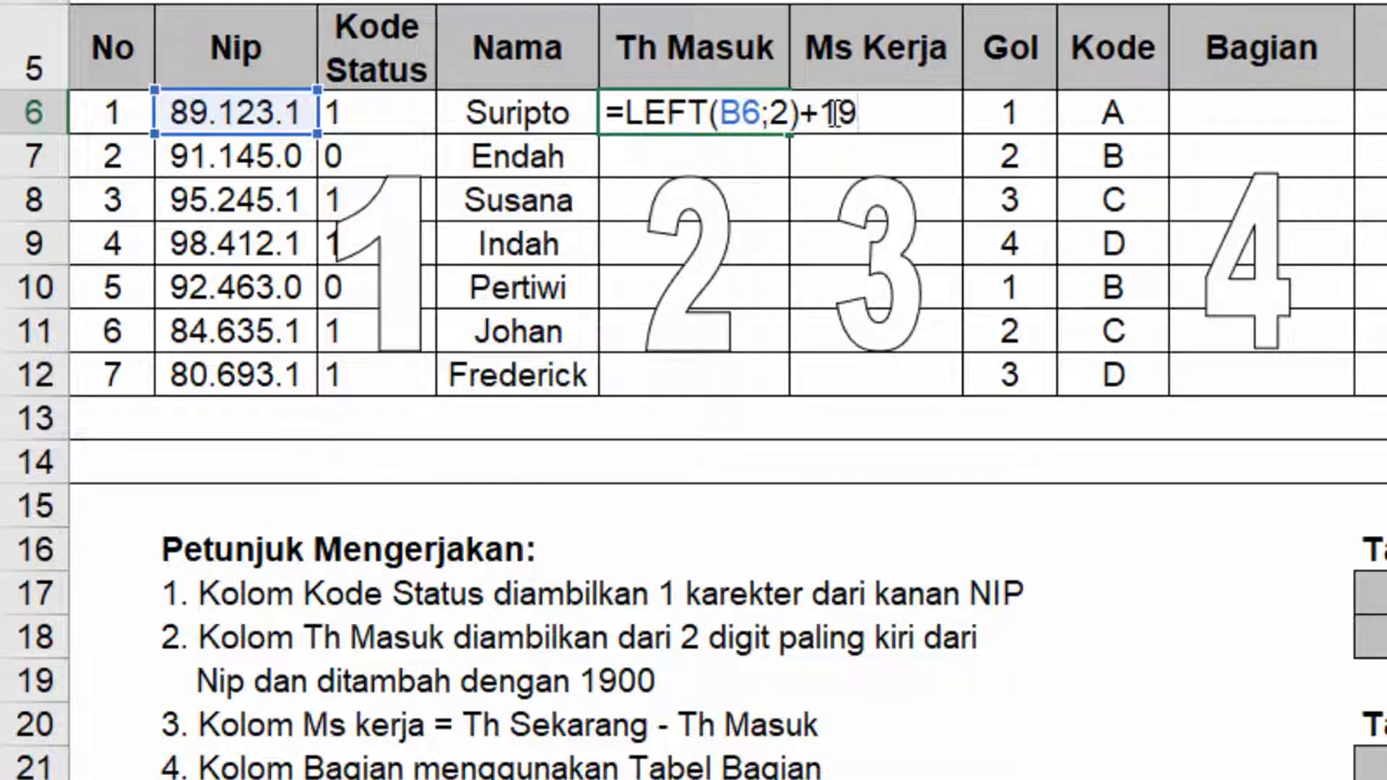
pyautogui.write('00')
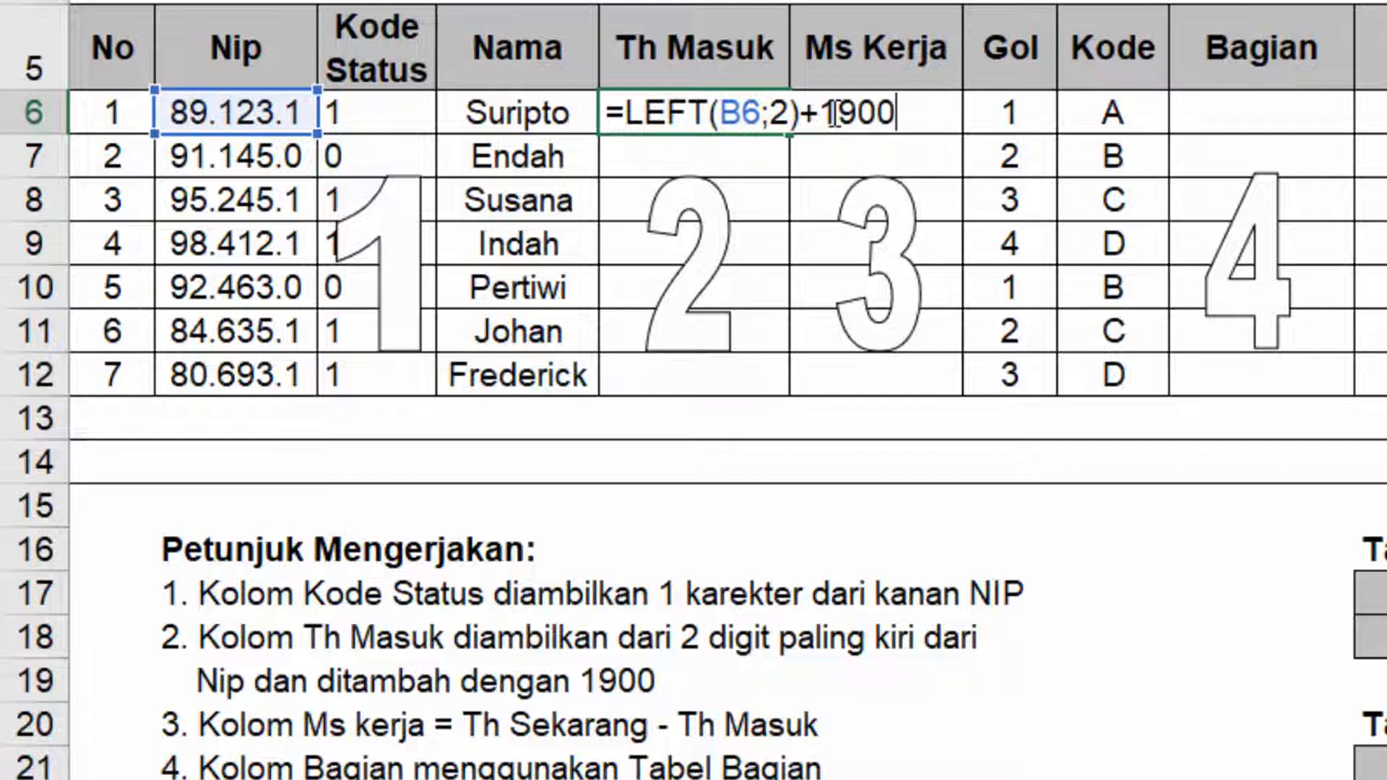
pyautogui.press('Return')
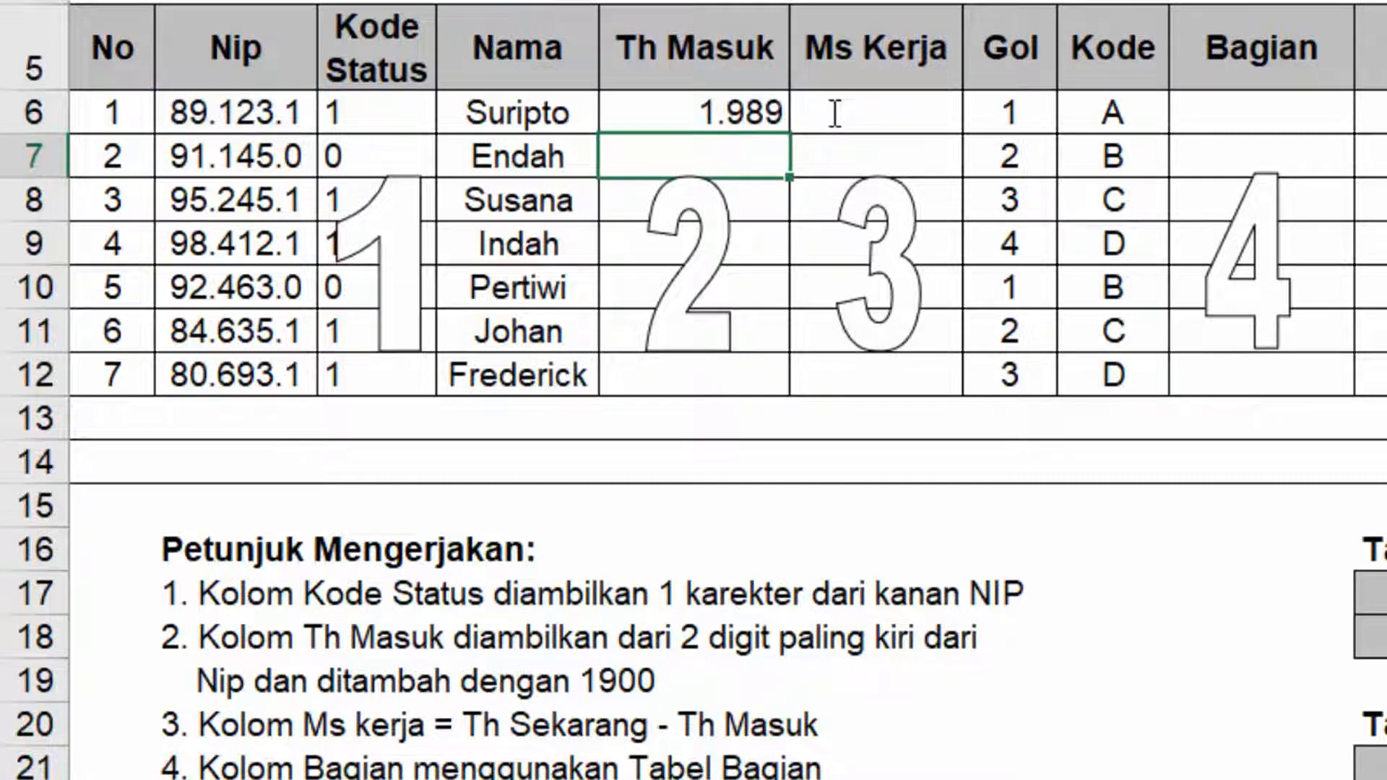
# Fill the Th Masuk formula down from E6 to row 12 and apply the General number format to the column's values
pyautogui.click(722, 116)
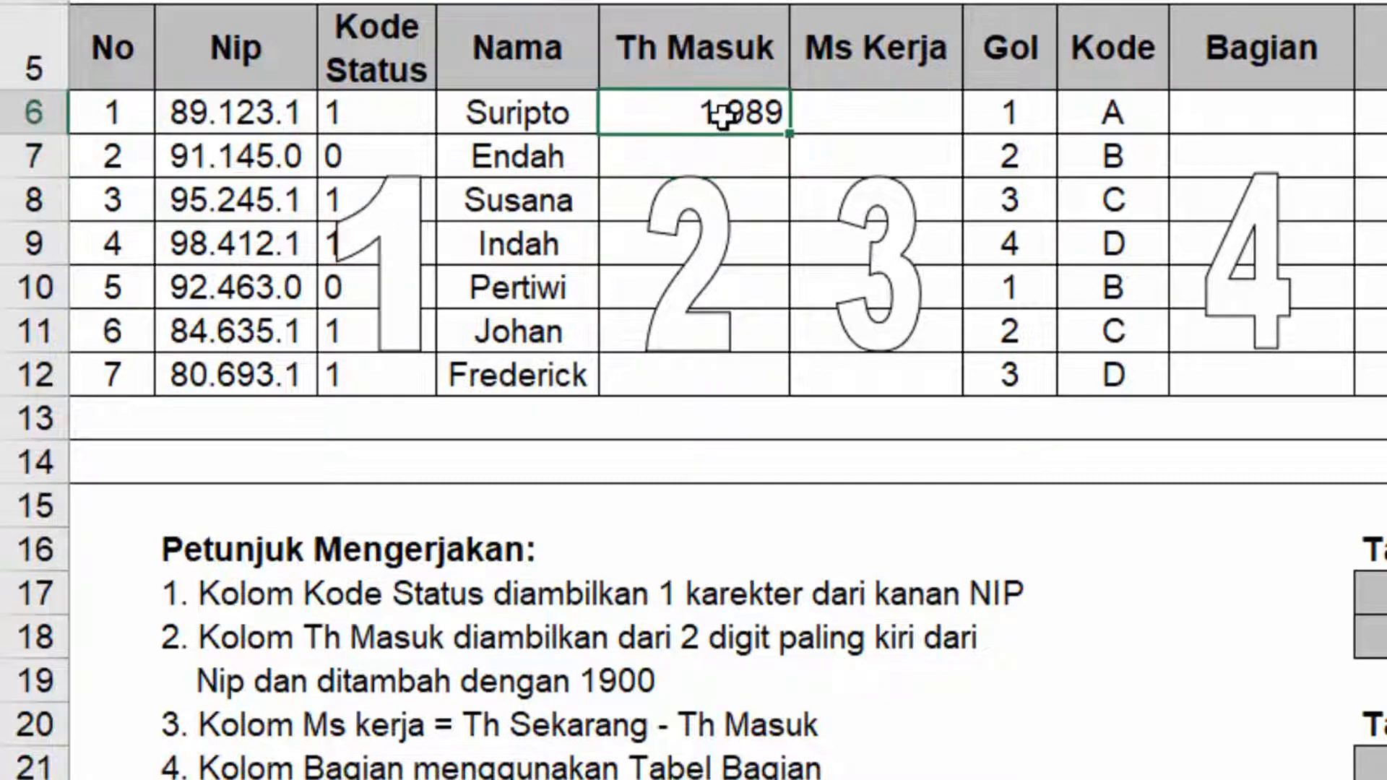
pyautogui.moveTo(791, 135); pyautogui.dragTo(778, 391)
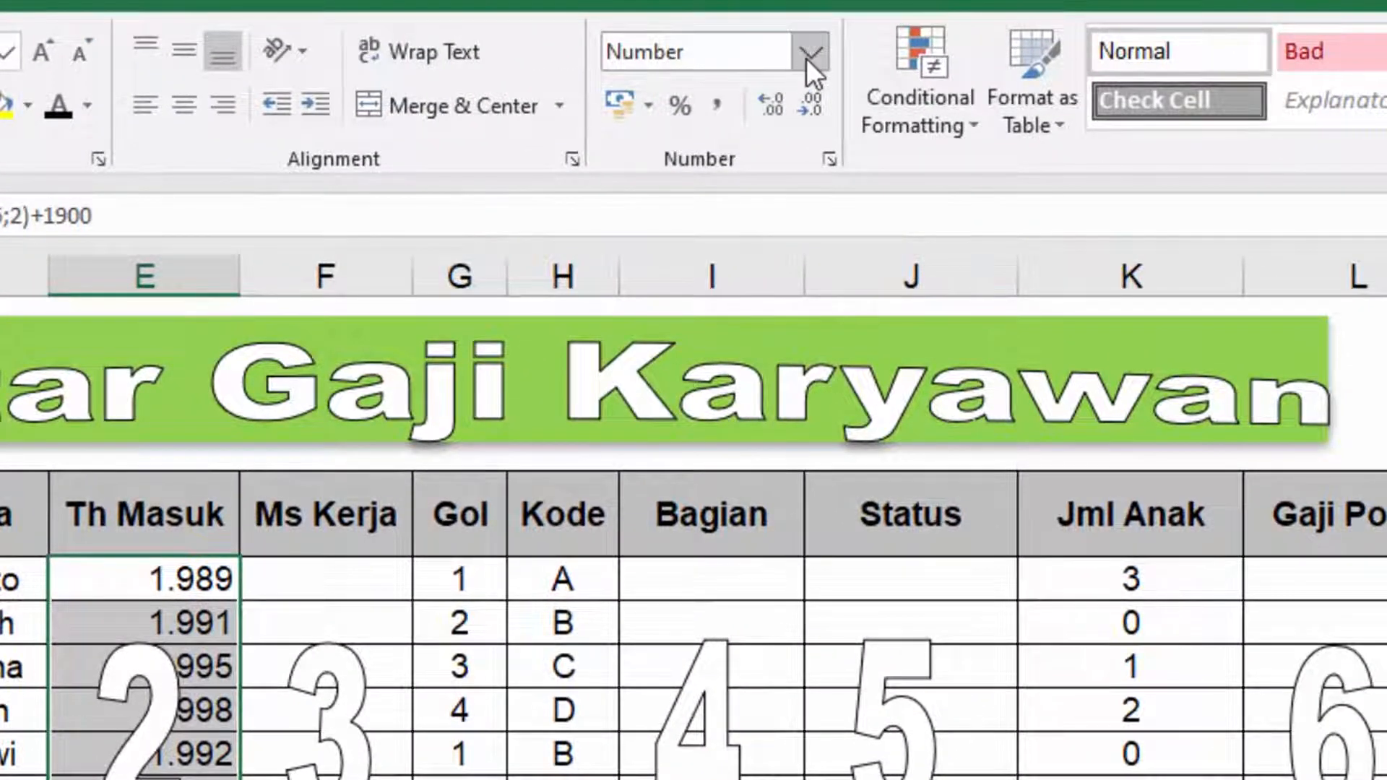
pyautogui.click(808, 55)
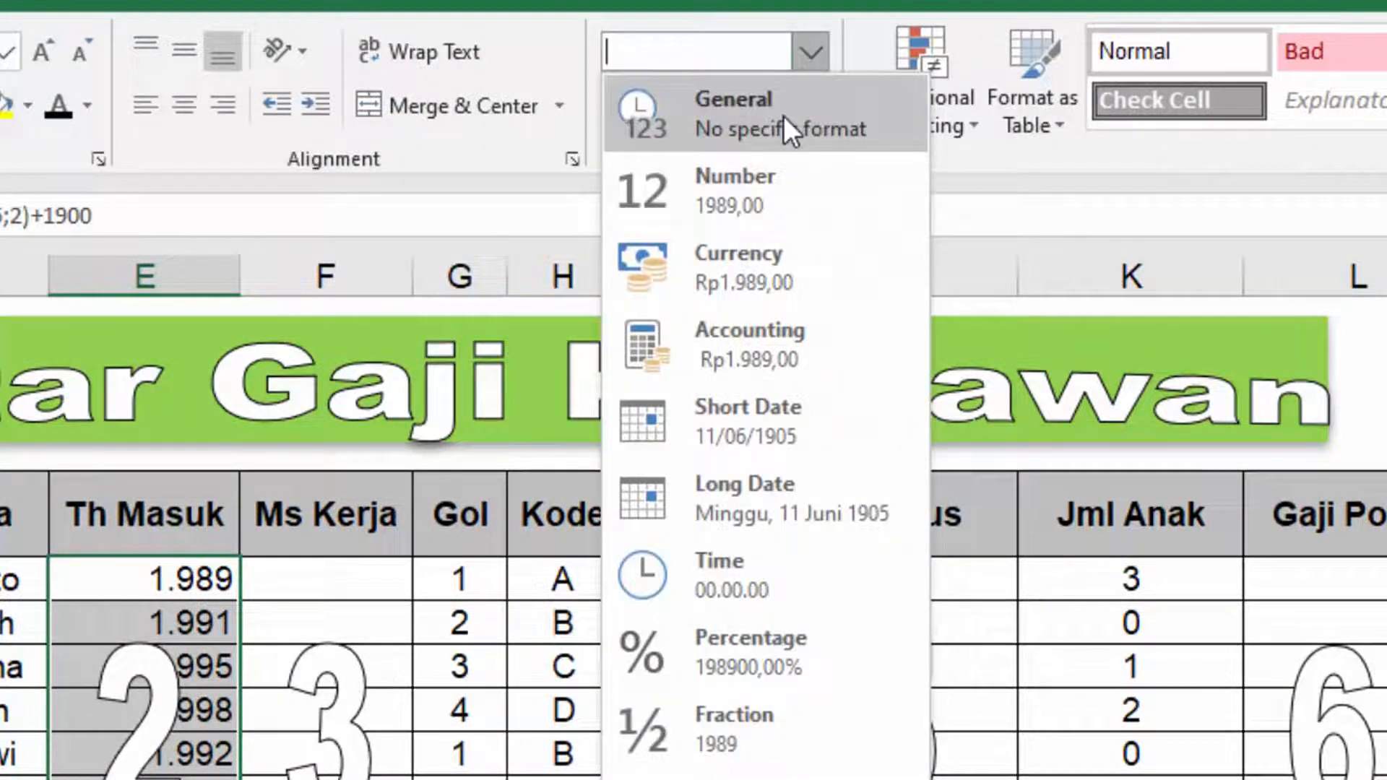
pyautogui.click(783, 115)
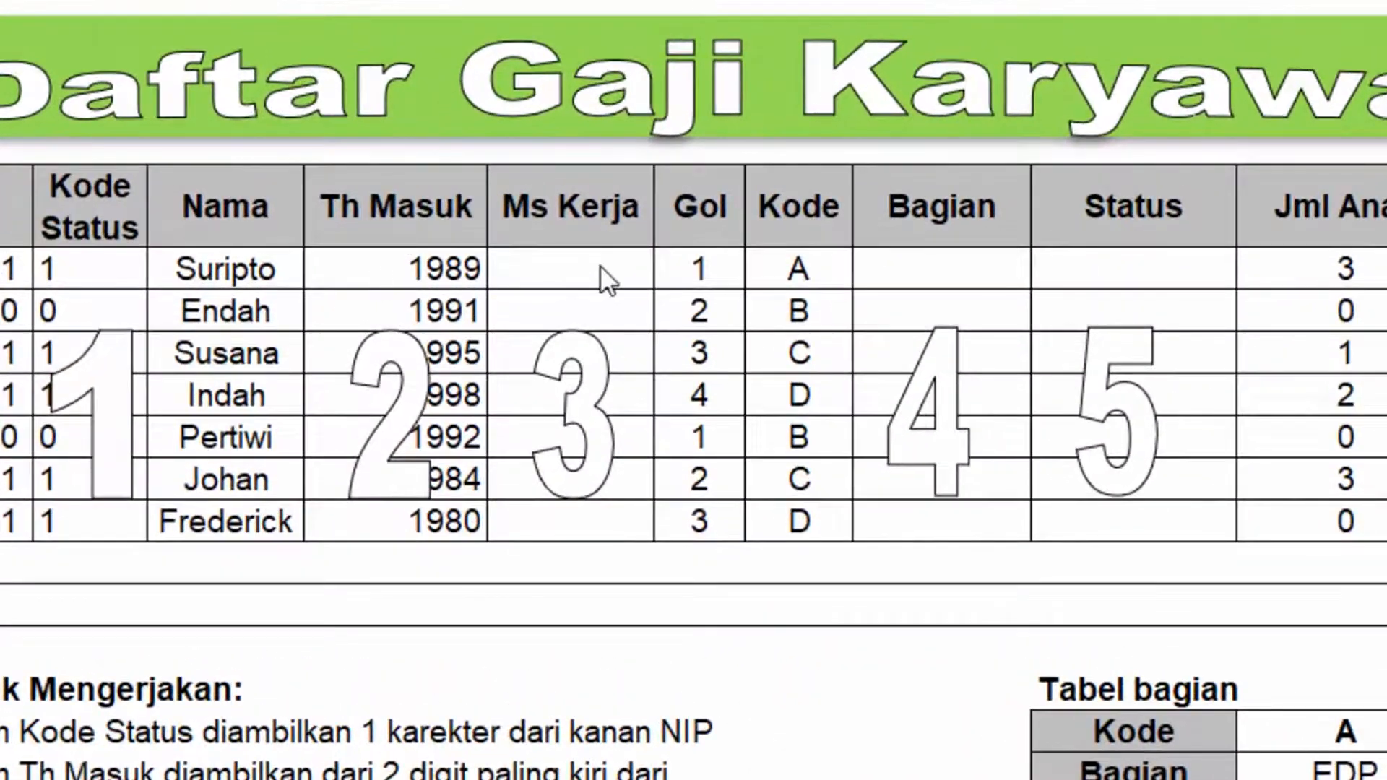
# Enter =2021-E6 in F6 and fill it down the Ms Kerja column to row 12
pyautogui.click(602, 267)
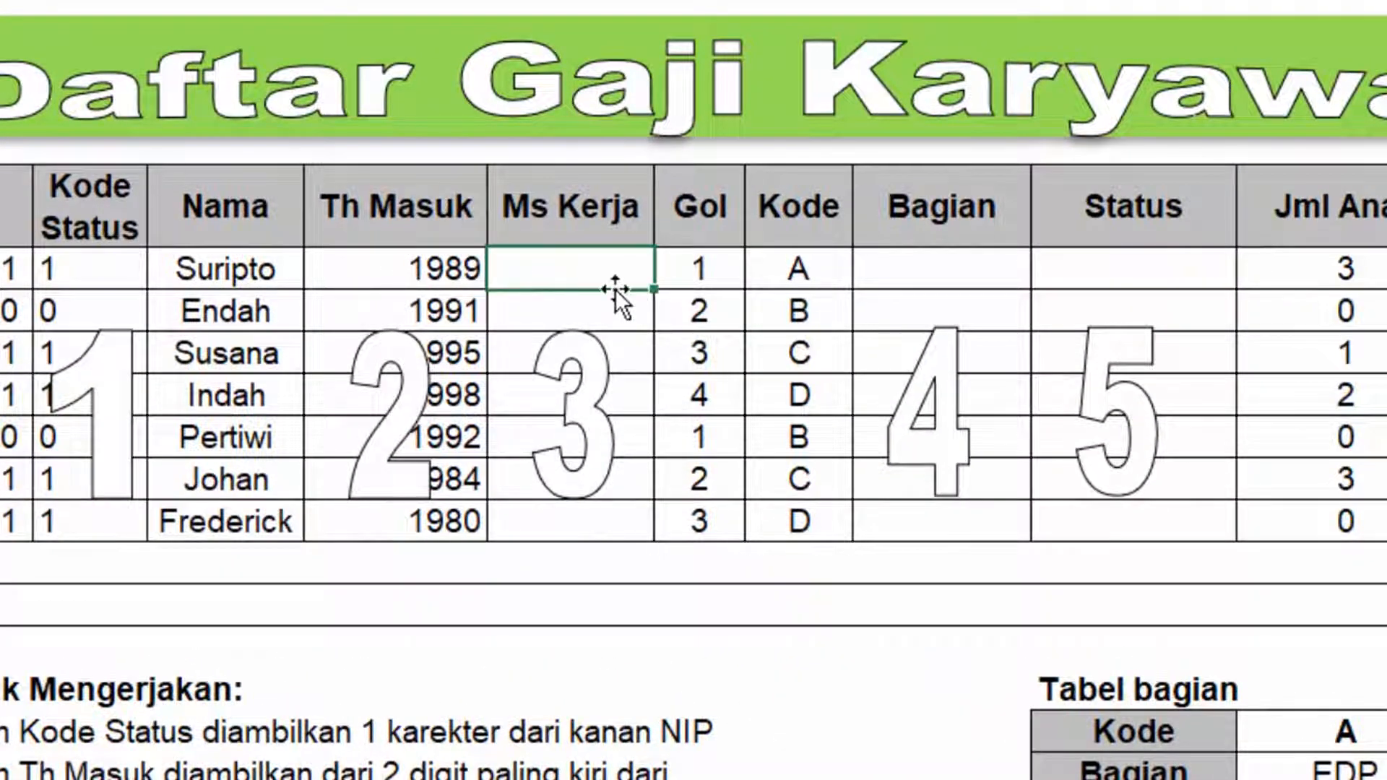
pyautogui.write('=20')
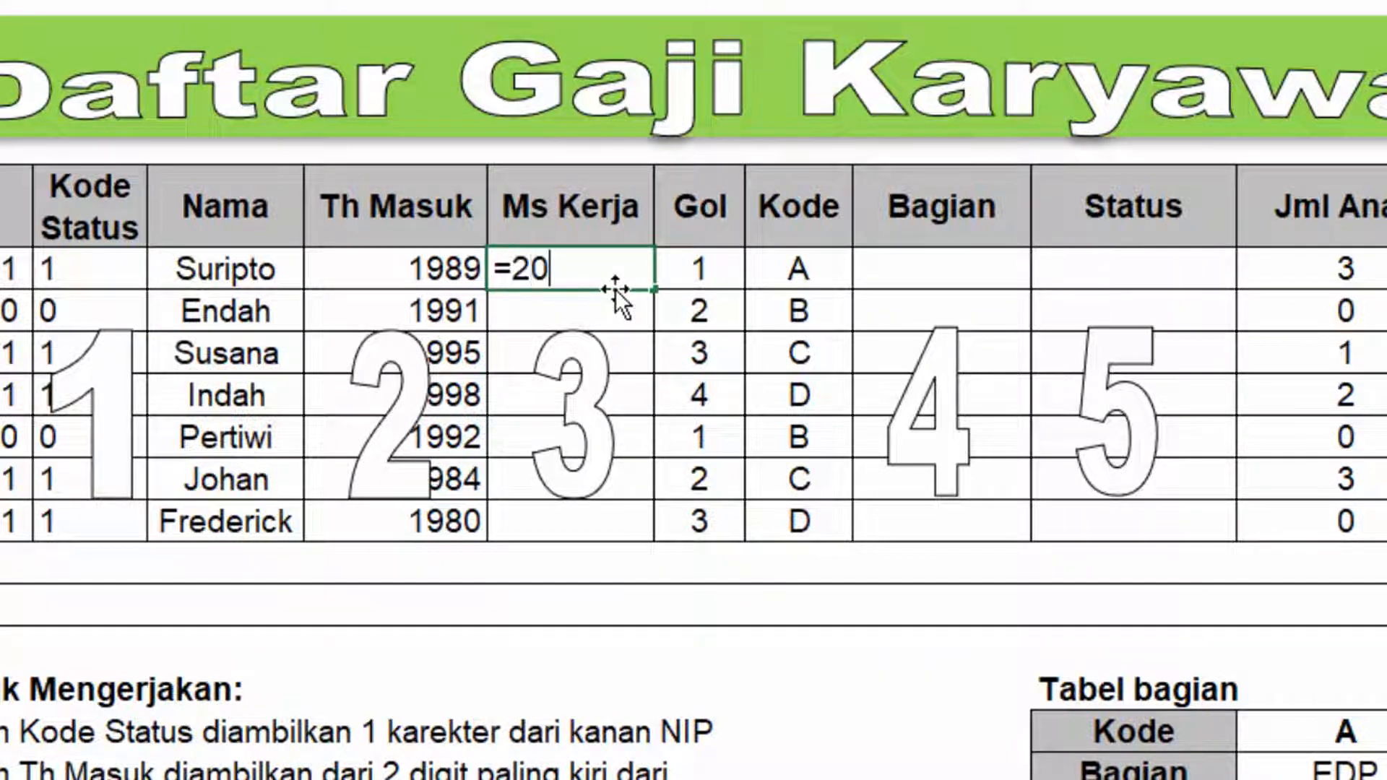
pyautogui.write('21-')
pyautogui.click(392, 268)
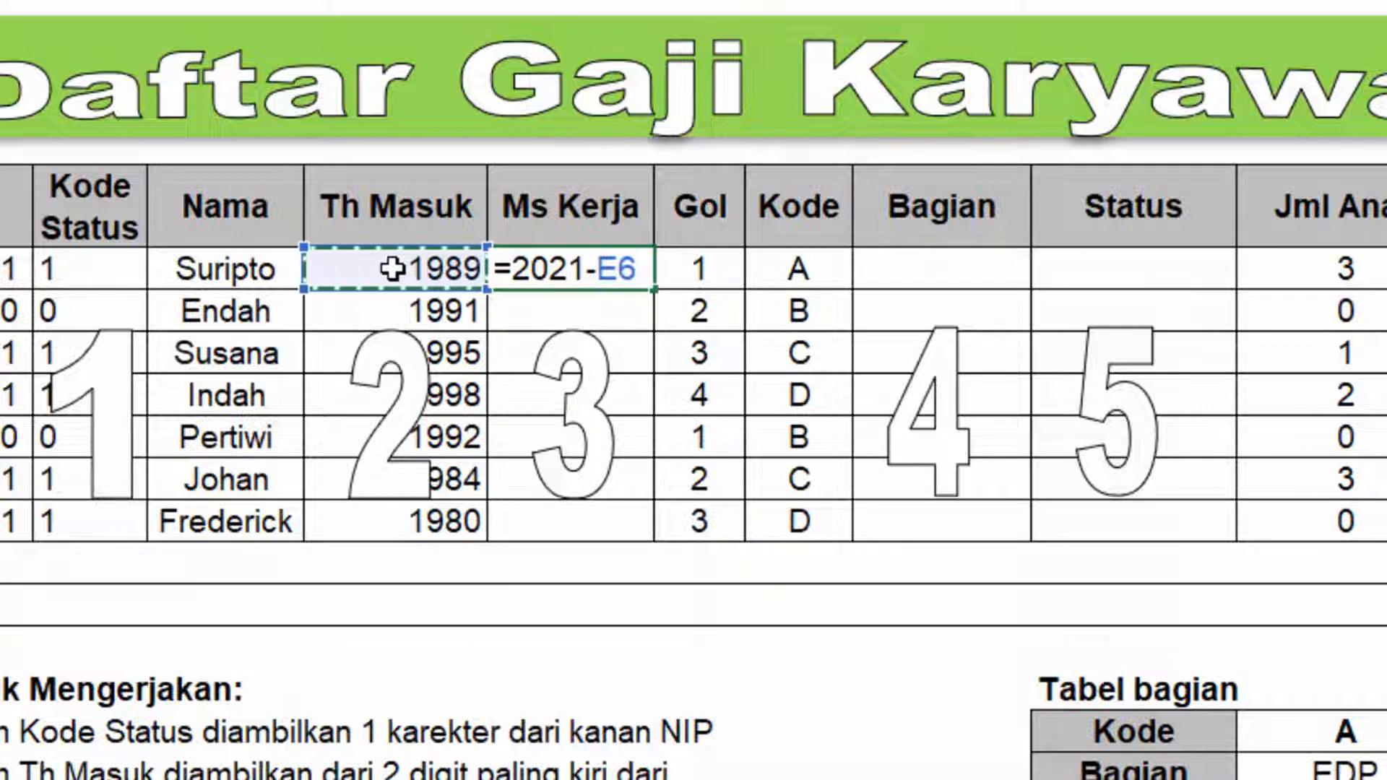
pyautogui.press('Return')
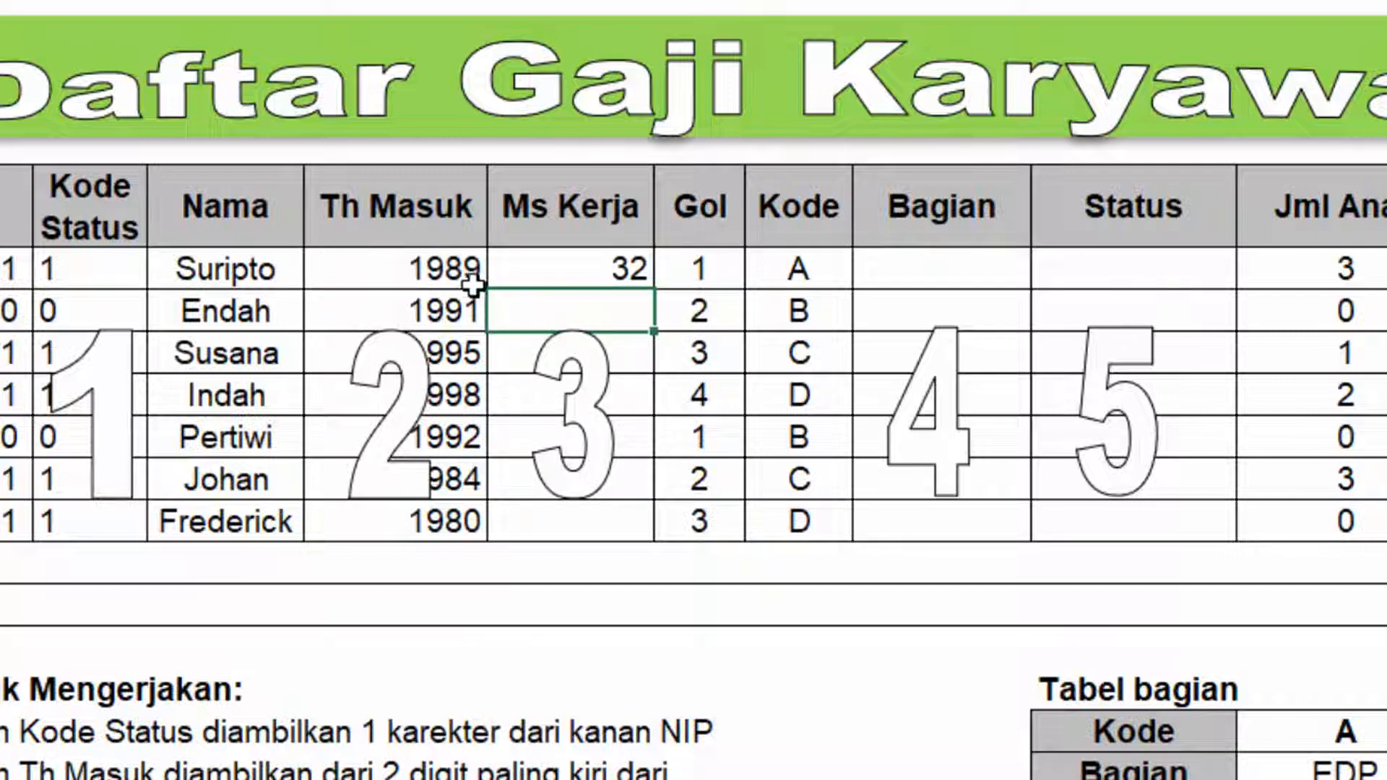
pyautogui.click(554, 276)
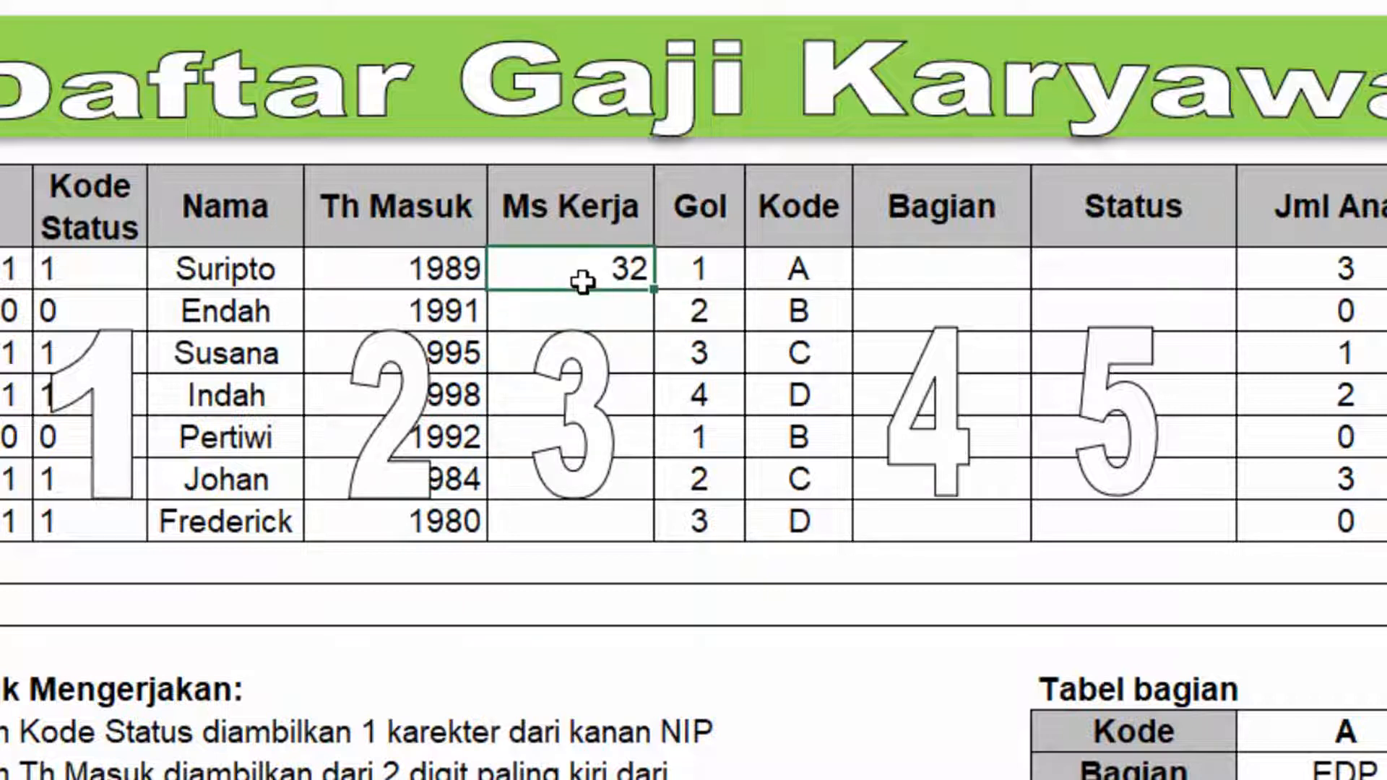
pyautogui.moveTo(645, 329); pyautogui.dragTo(652, 533)
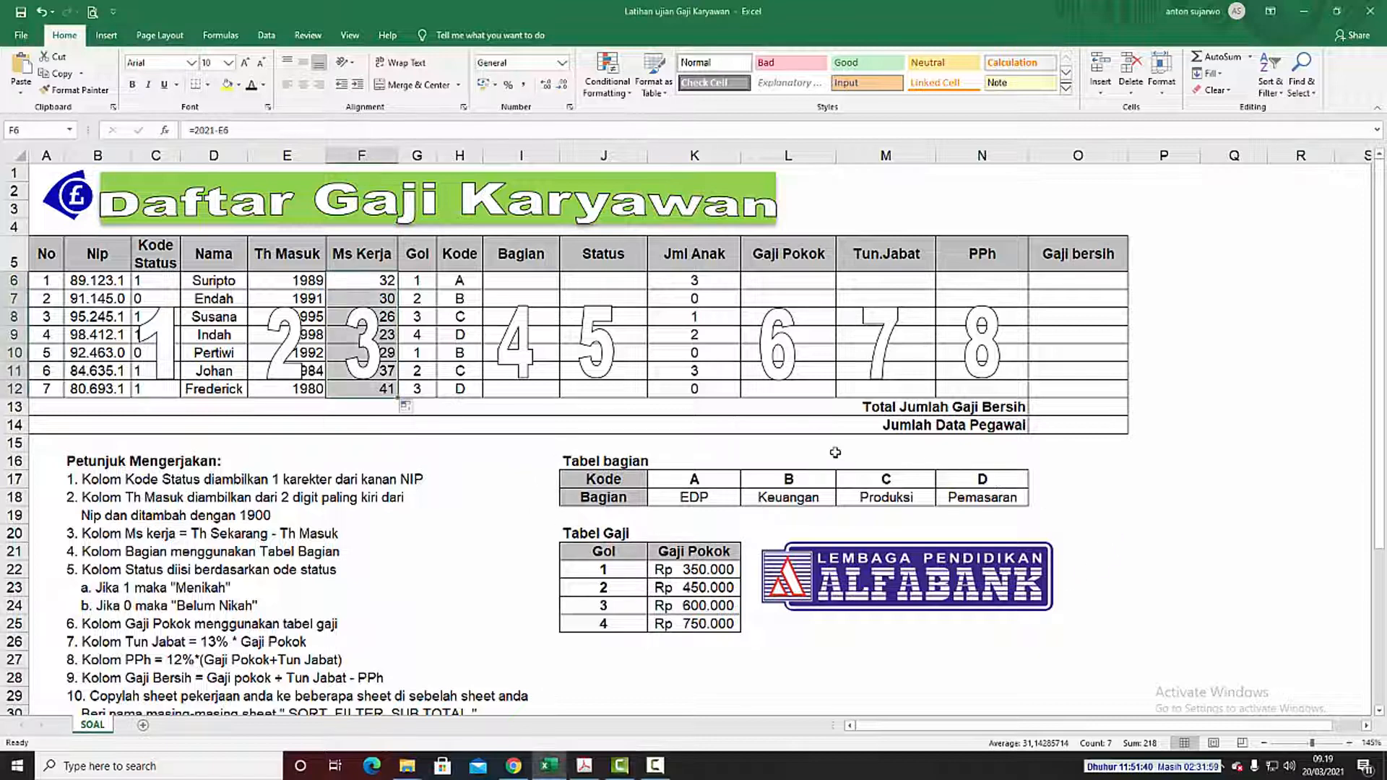
# Name the Tabel bagian range J17:N18 as TBBAGIAN
pyautogui.click(750, 449)
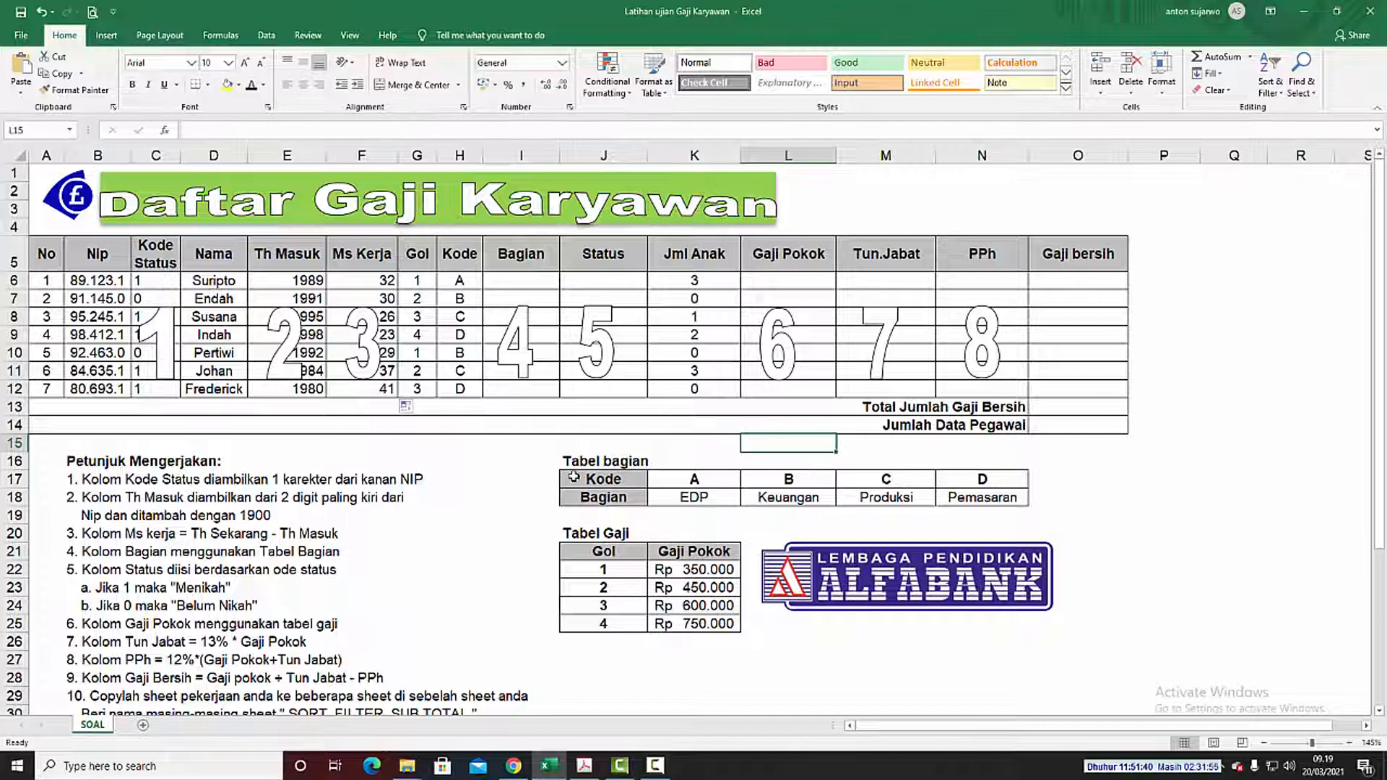
pyautogui.click(569, 478)
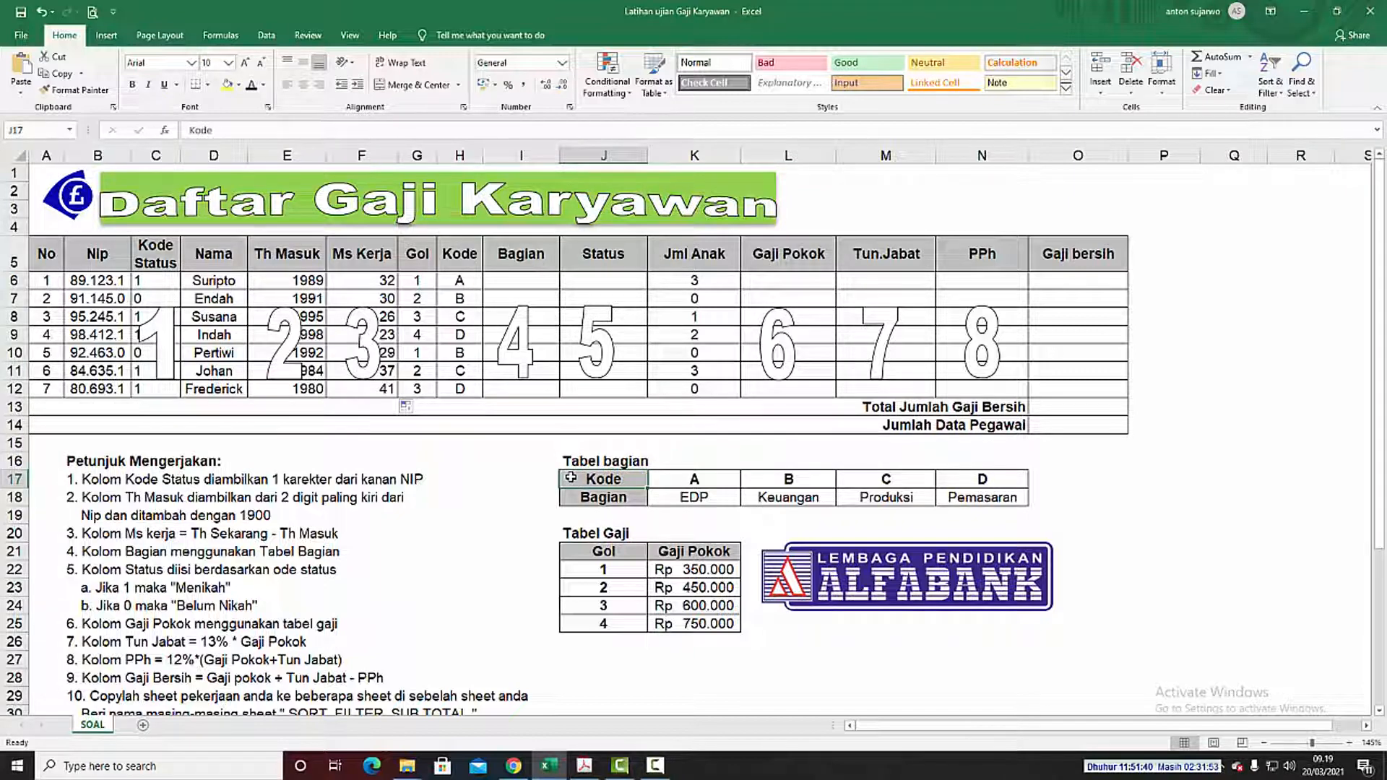
pyautogui.moveTo(571, 477); pyautogui.dragTo(965, 500)
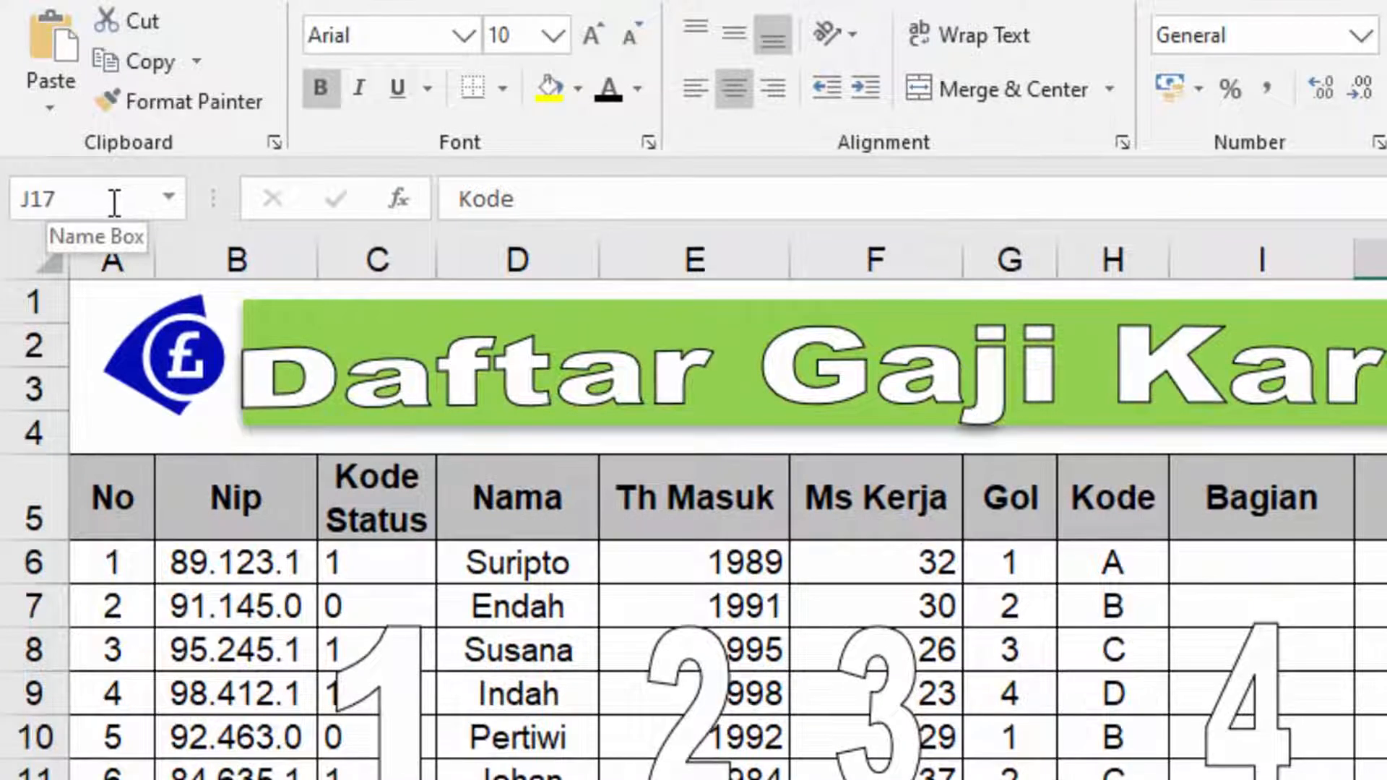
pyautogui.click(114, 201)
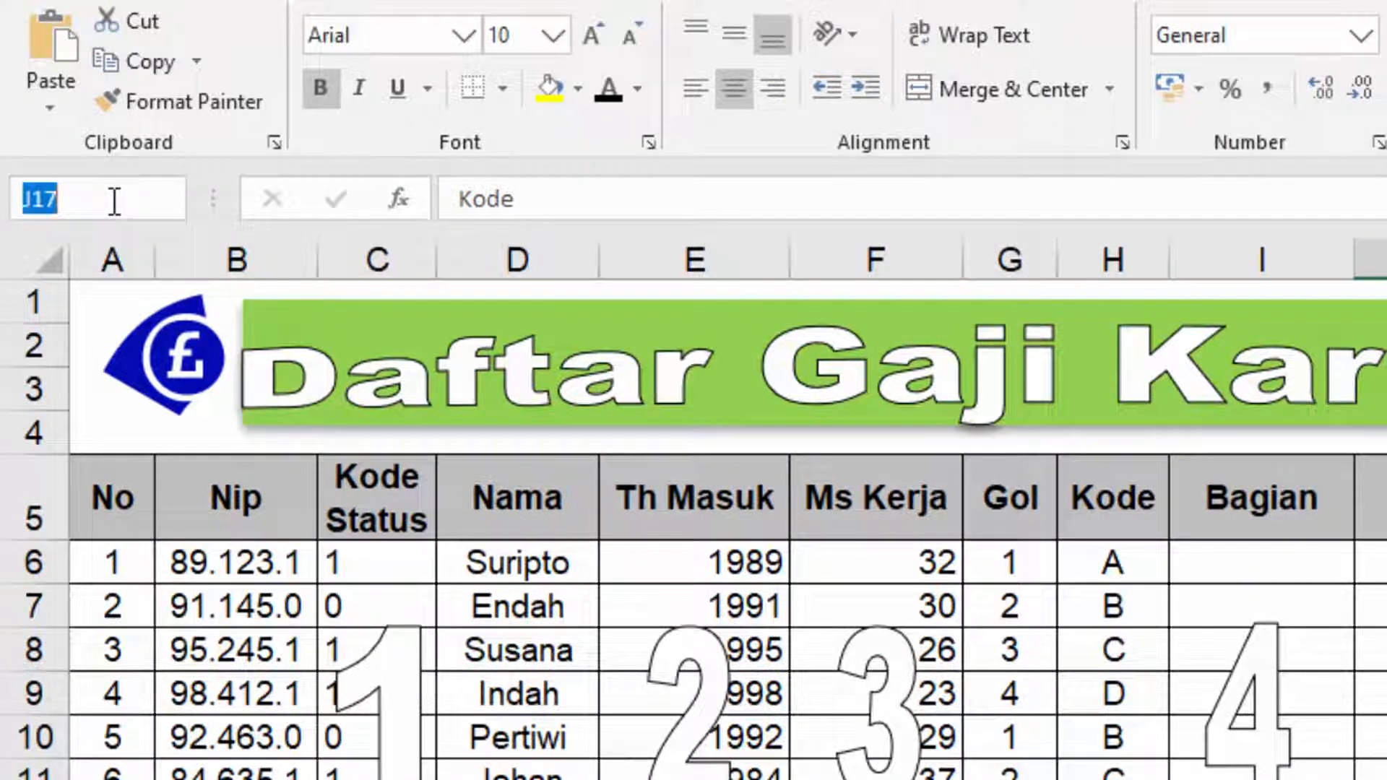
pyautogui.write('TBBAG')
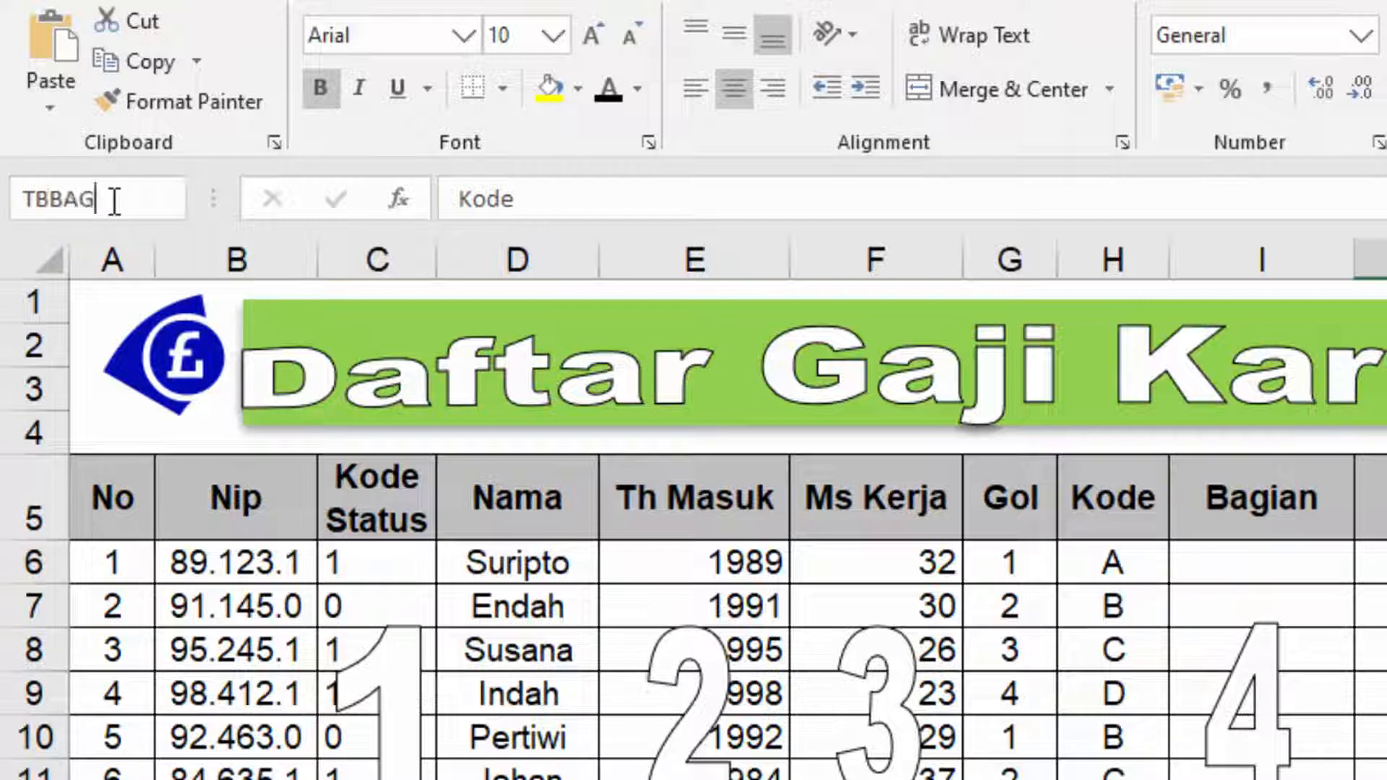
pyautogui.write('IAN')
pyautogui.press('Return')
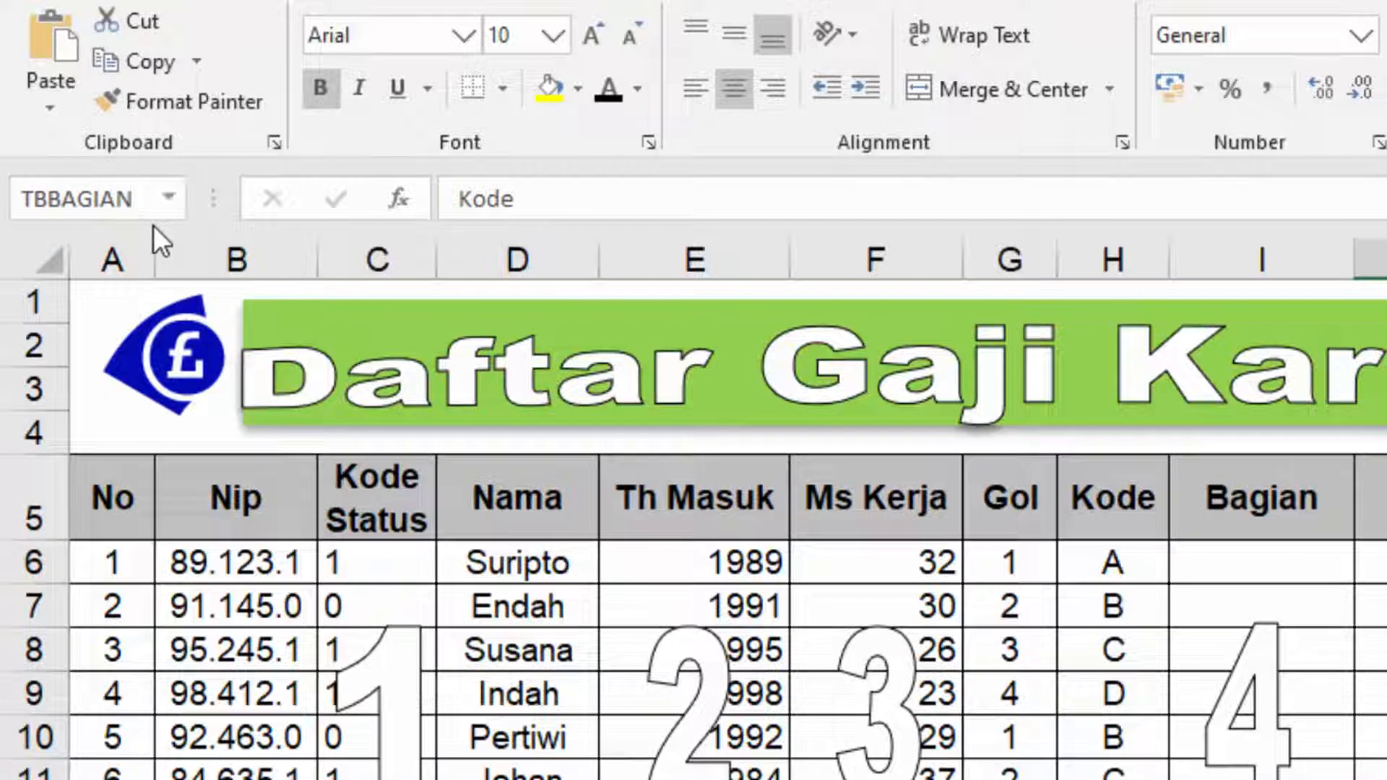
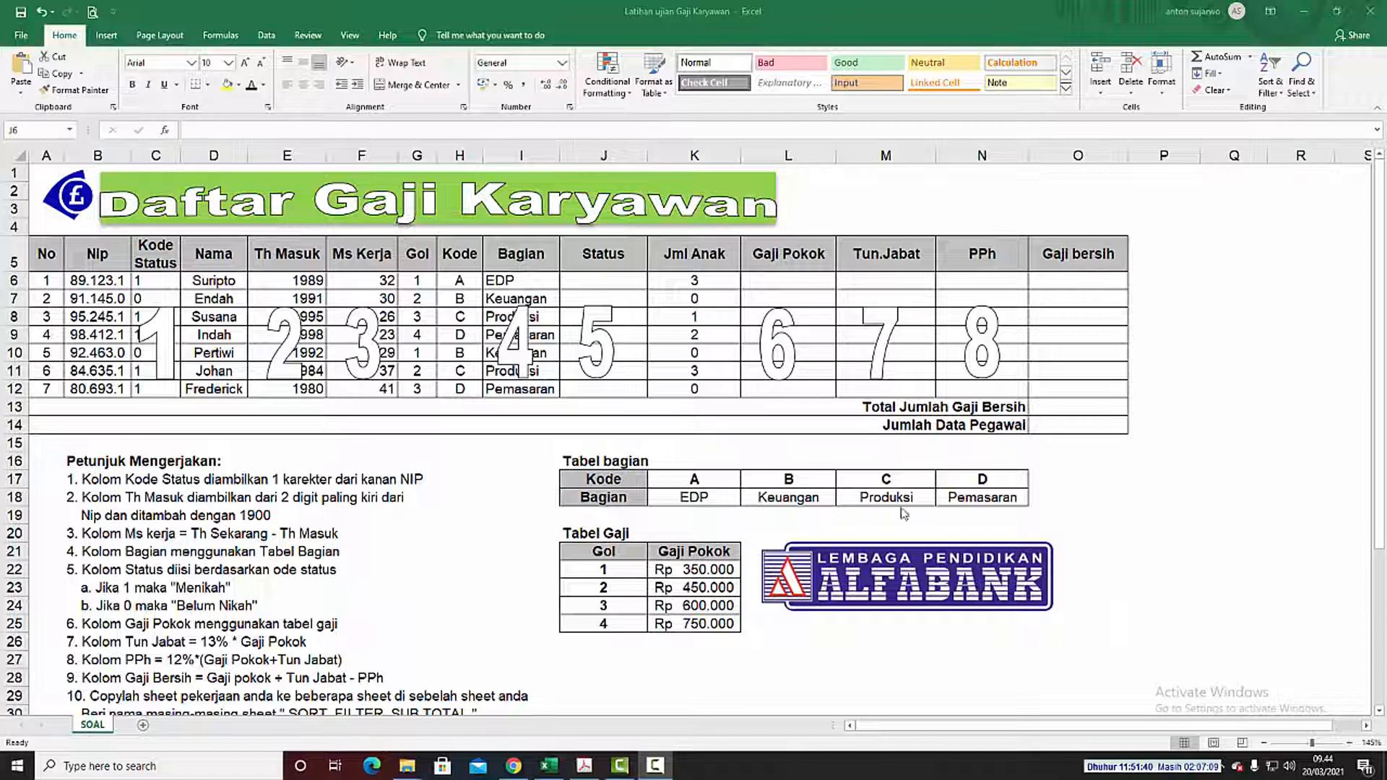
# Begin an IF formula in J6 of the Status column, testing C6="1" and returning "MENIKAH" when true
pyautogui.click(608, 282)
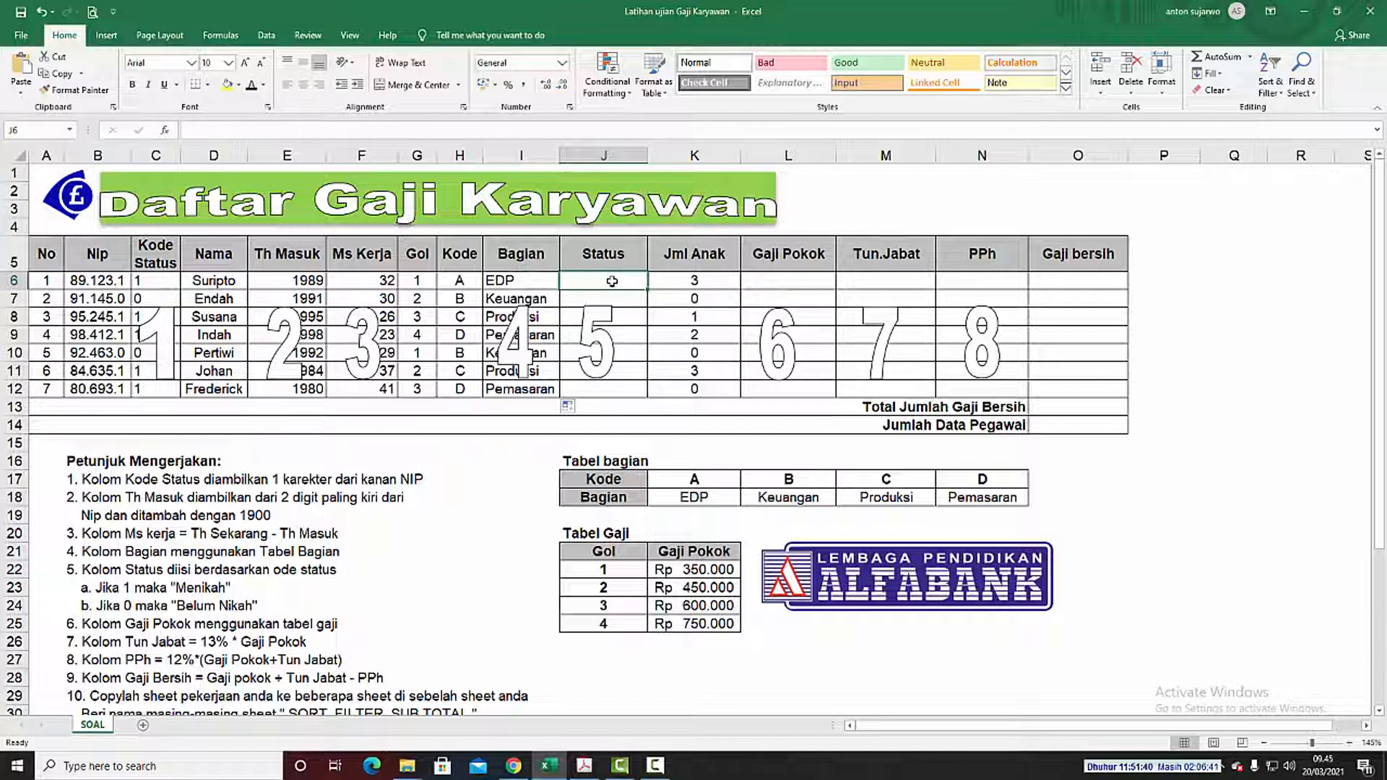
pyautogui.write('=I')
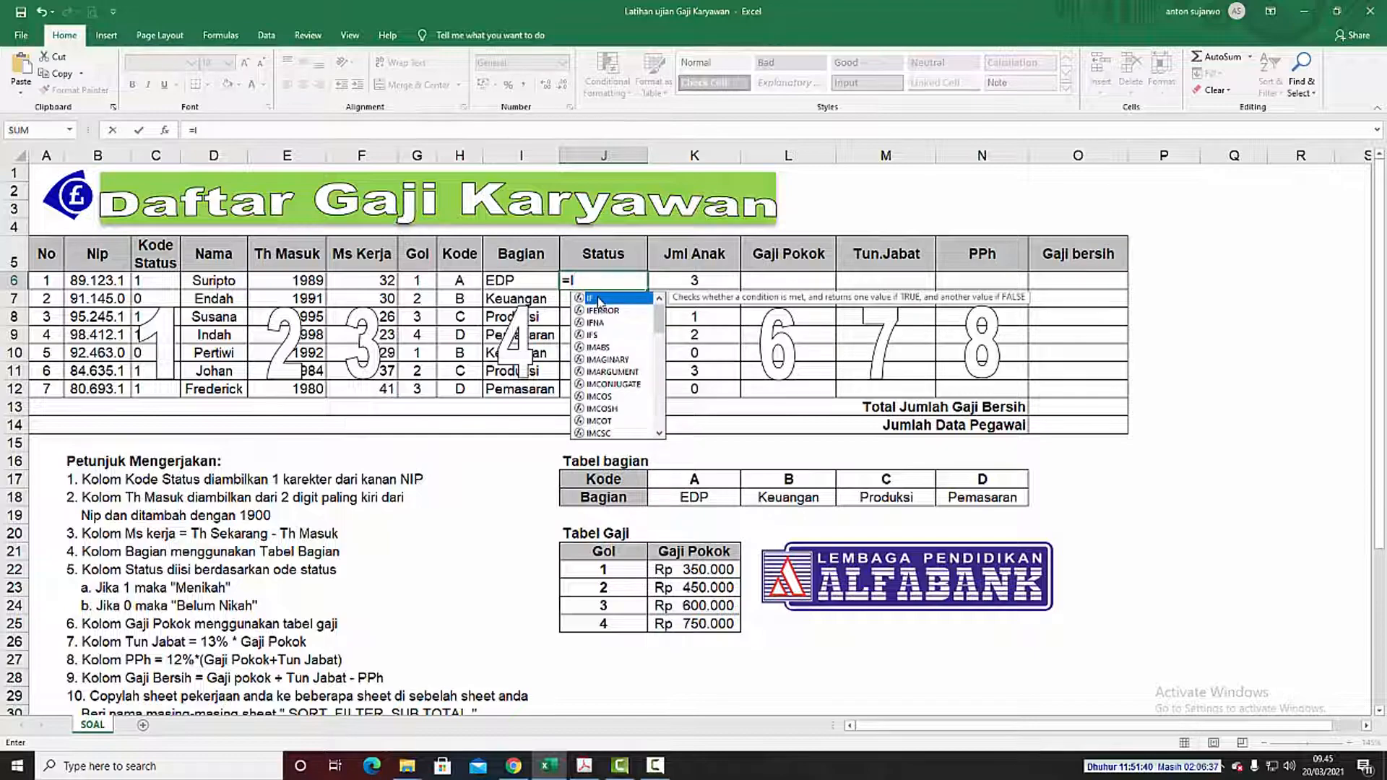
pyautogui.doubleClick(597, 299)
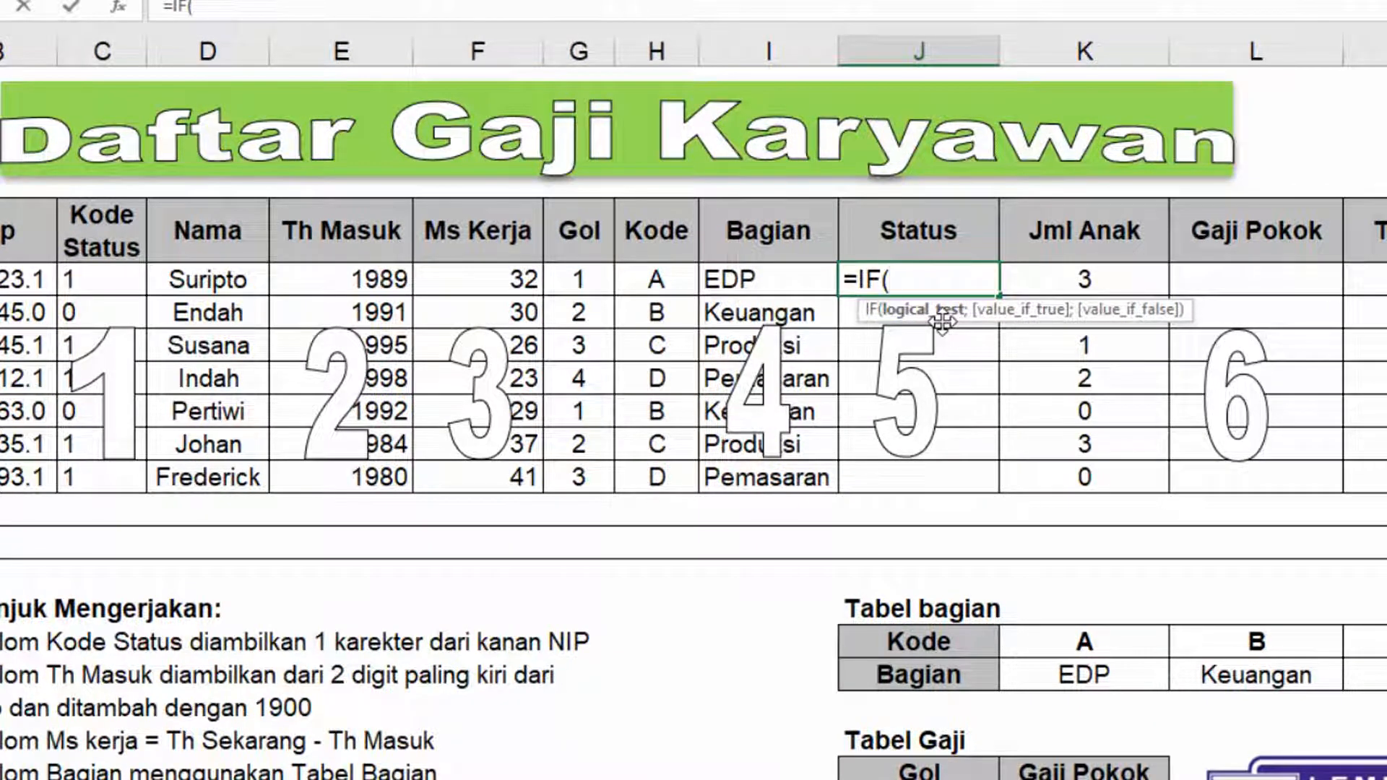
pyautogui.click(104, 278)
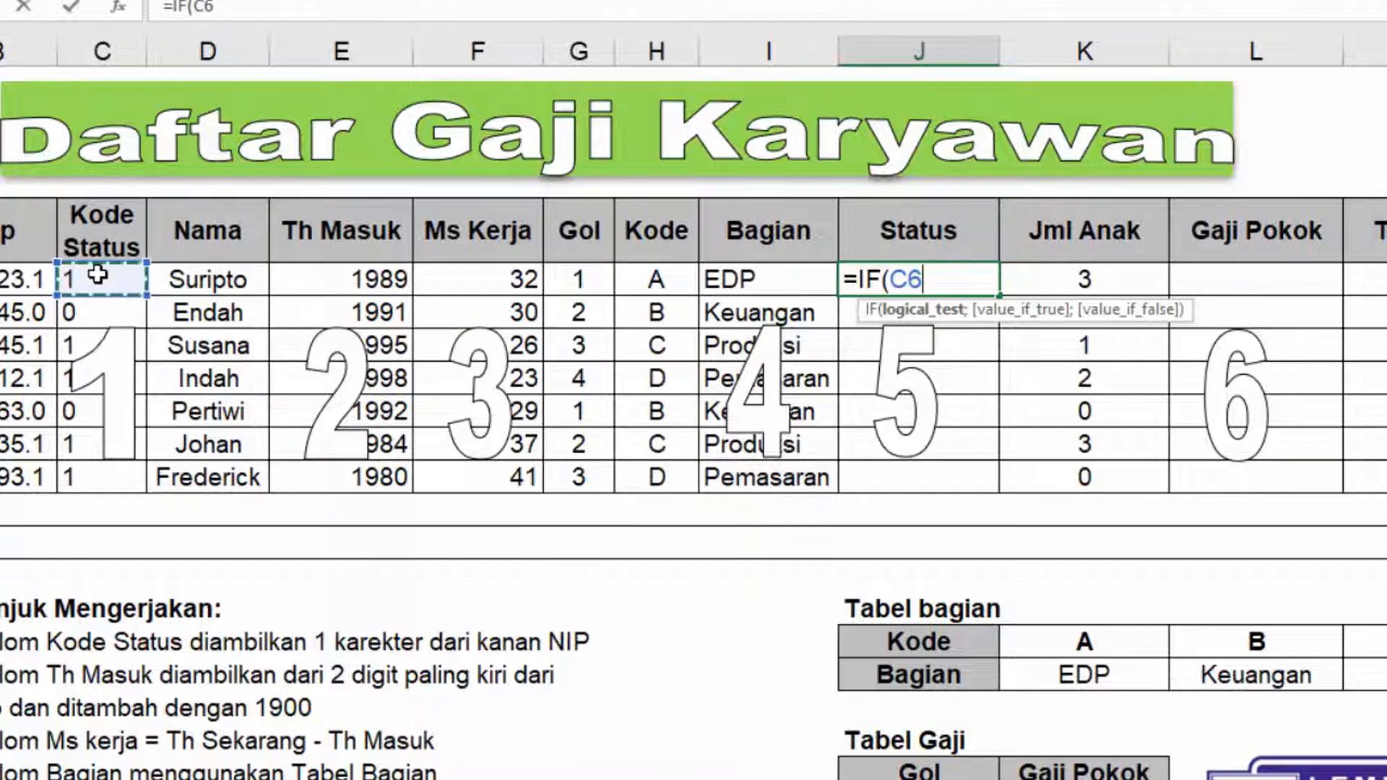
pyautogui.write('="1"')
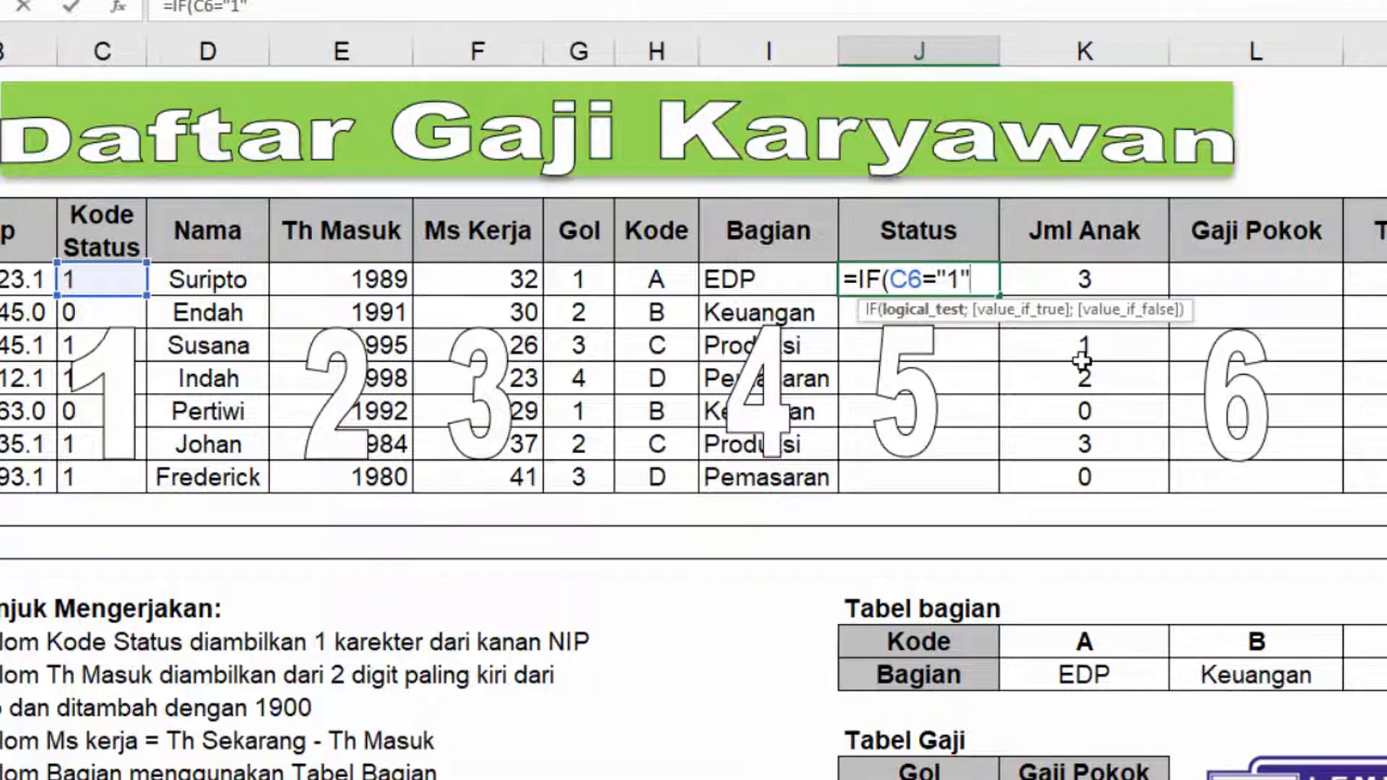
pyautogui.write(';')
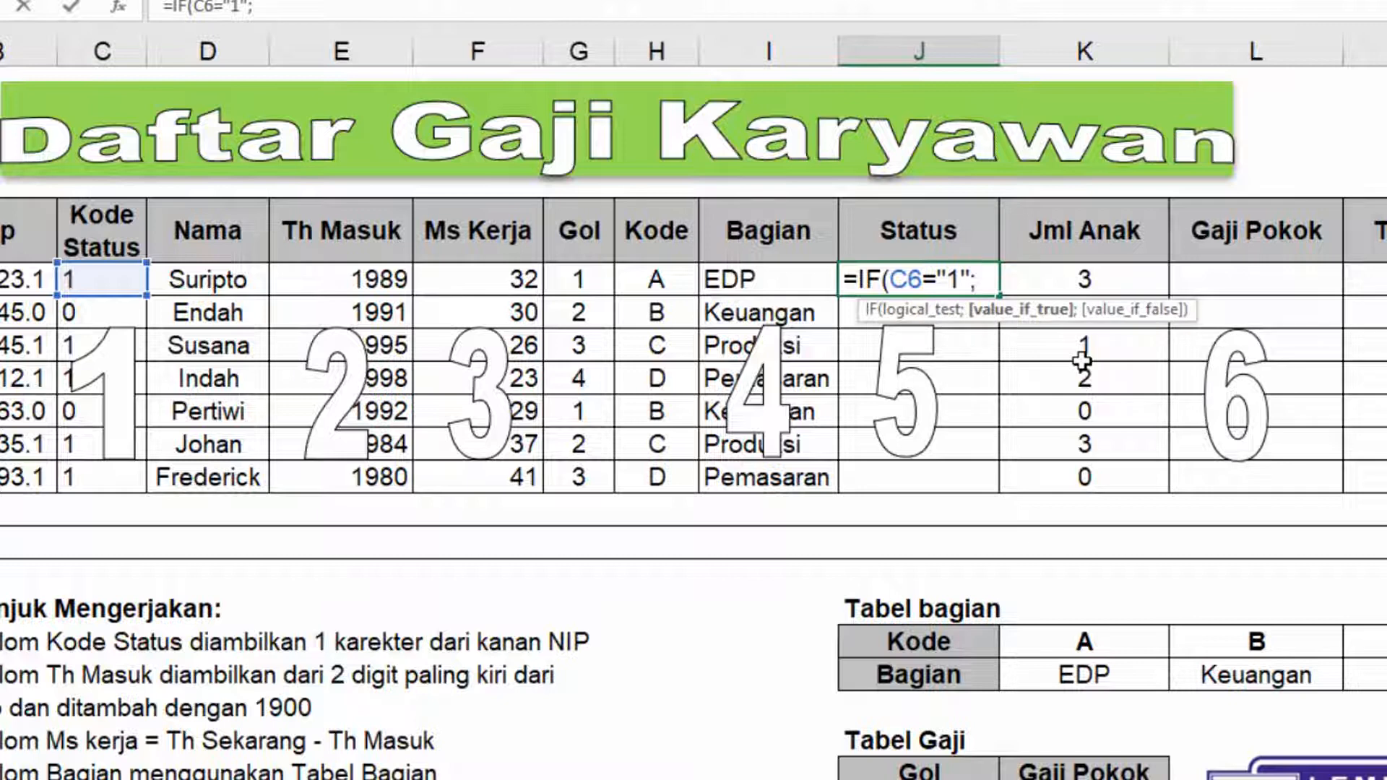
pyautogui.write('"')
pyautogui.write('MEN')
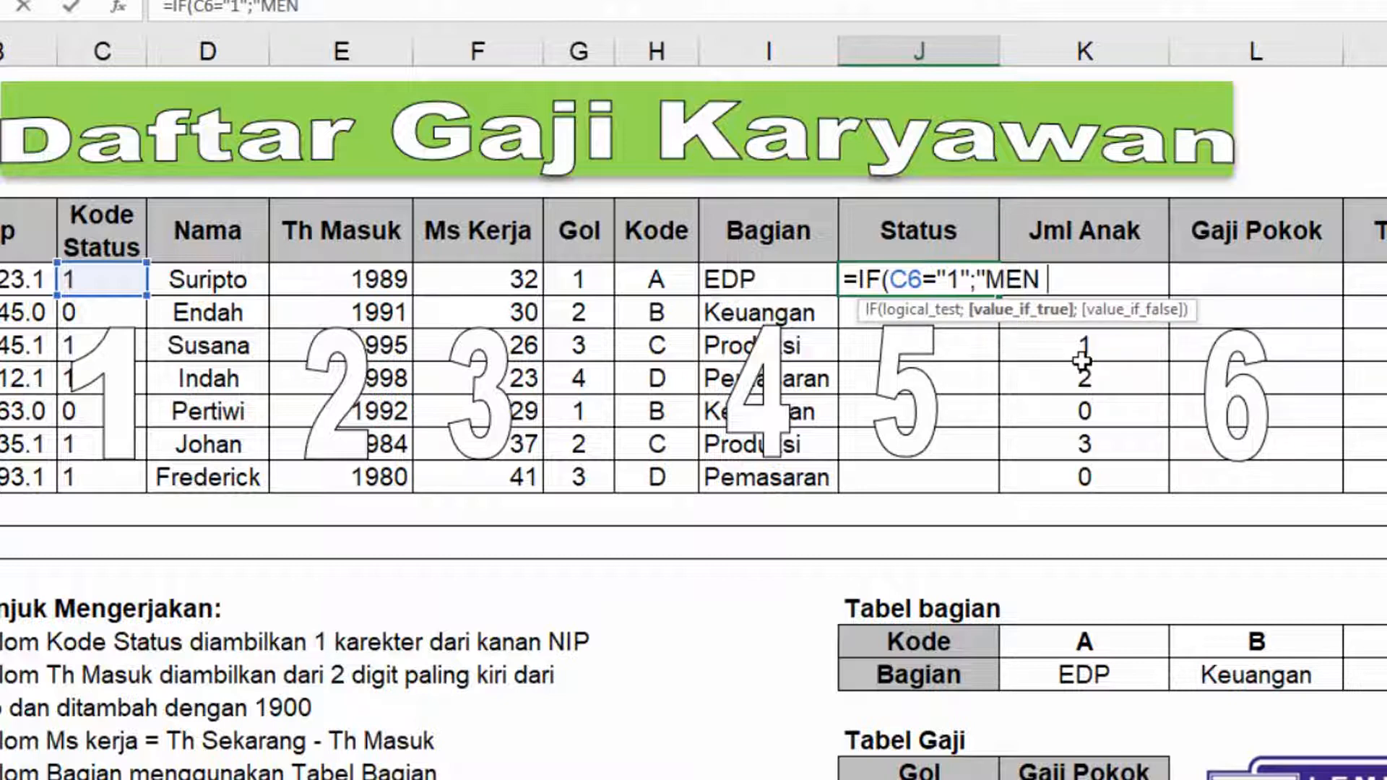
pyautogui.write('IKAH')
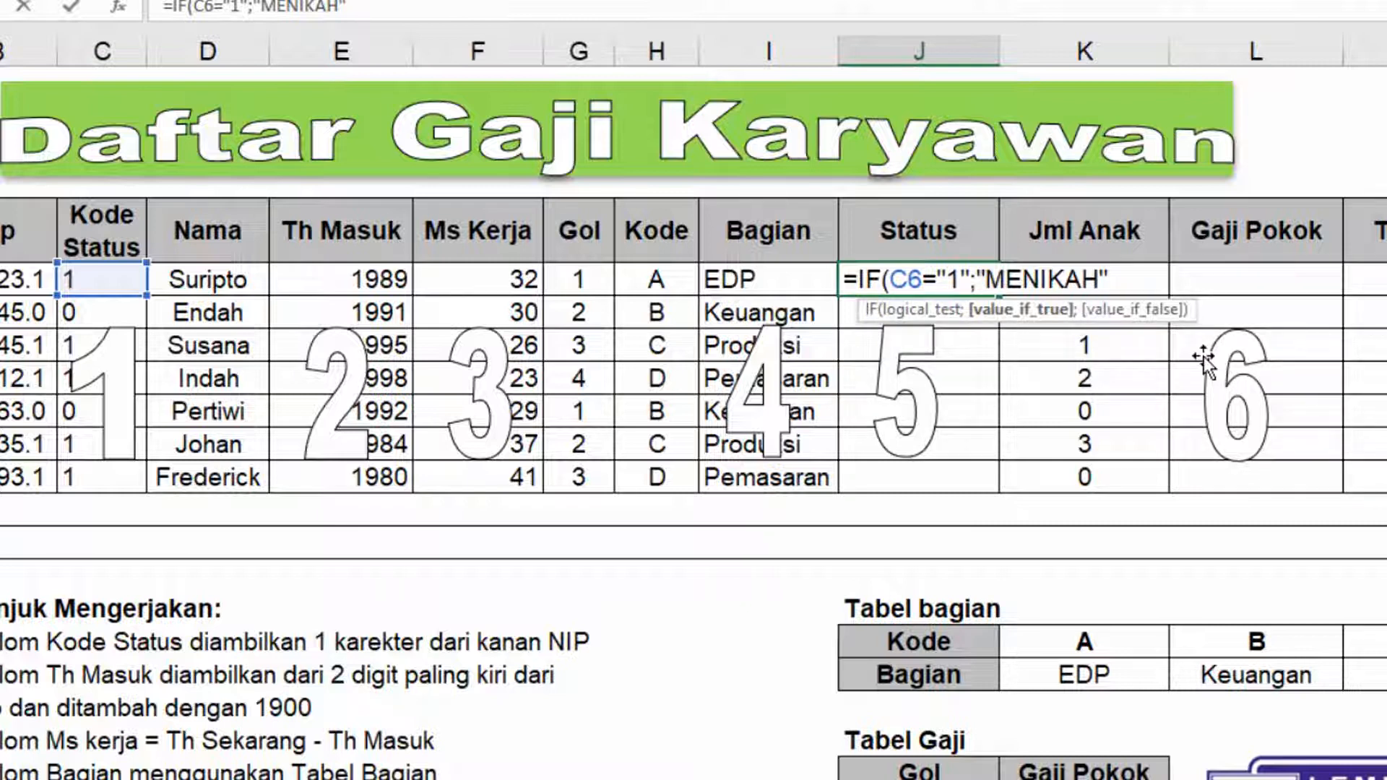
# Complete the J6 formula with "BLM MENIKAH" as the false value and fill it down the Status column to row 12
pyautogui.write(';')
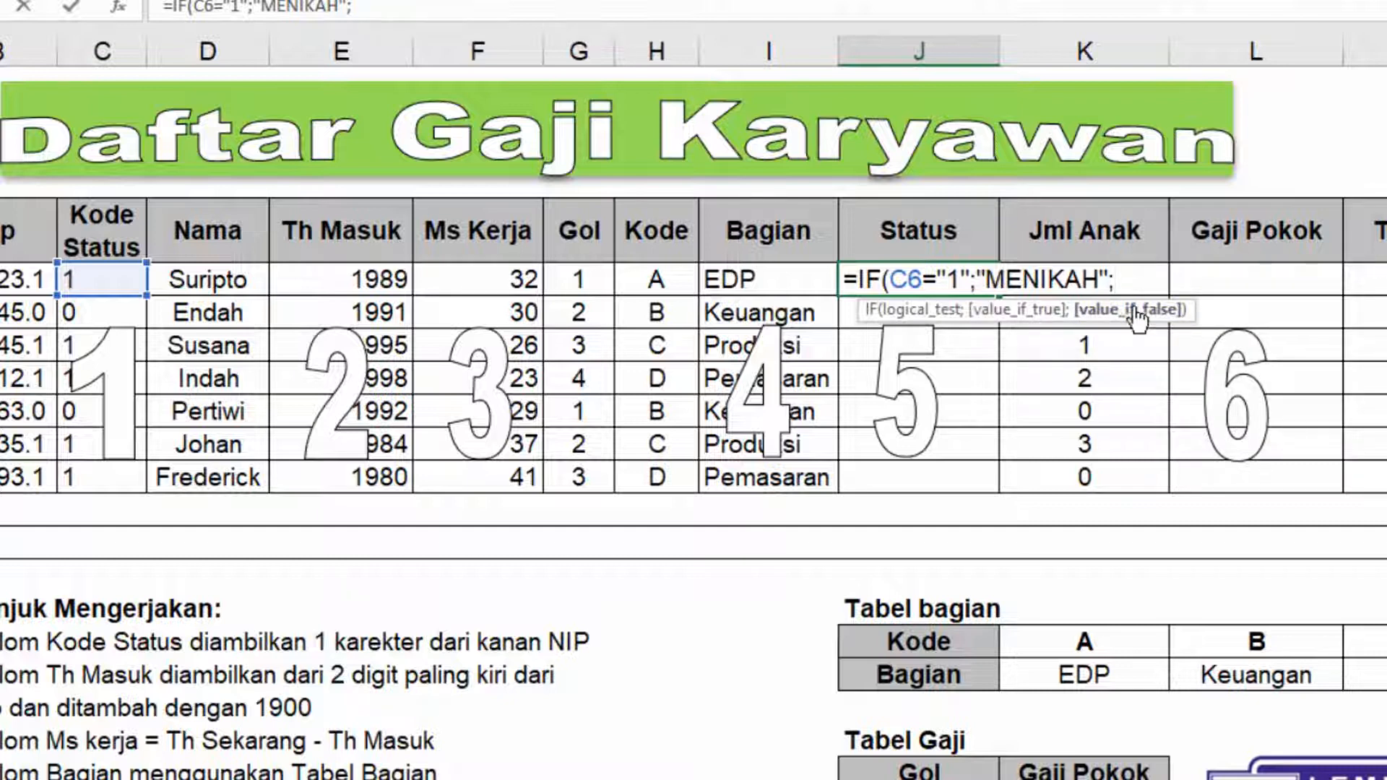
pyautogui.write('"')
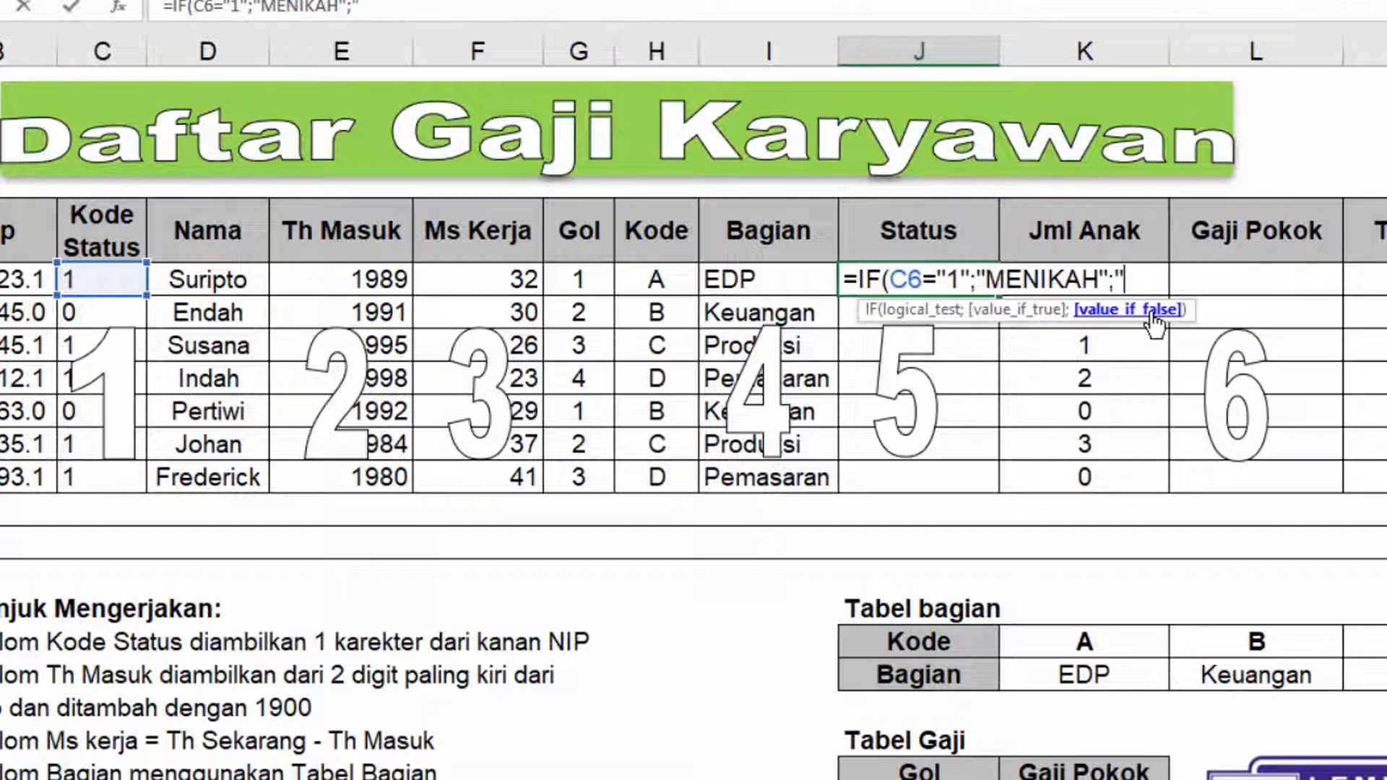
pyautogui.write('BLM M')
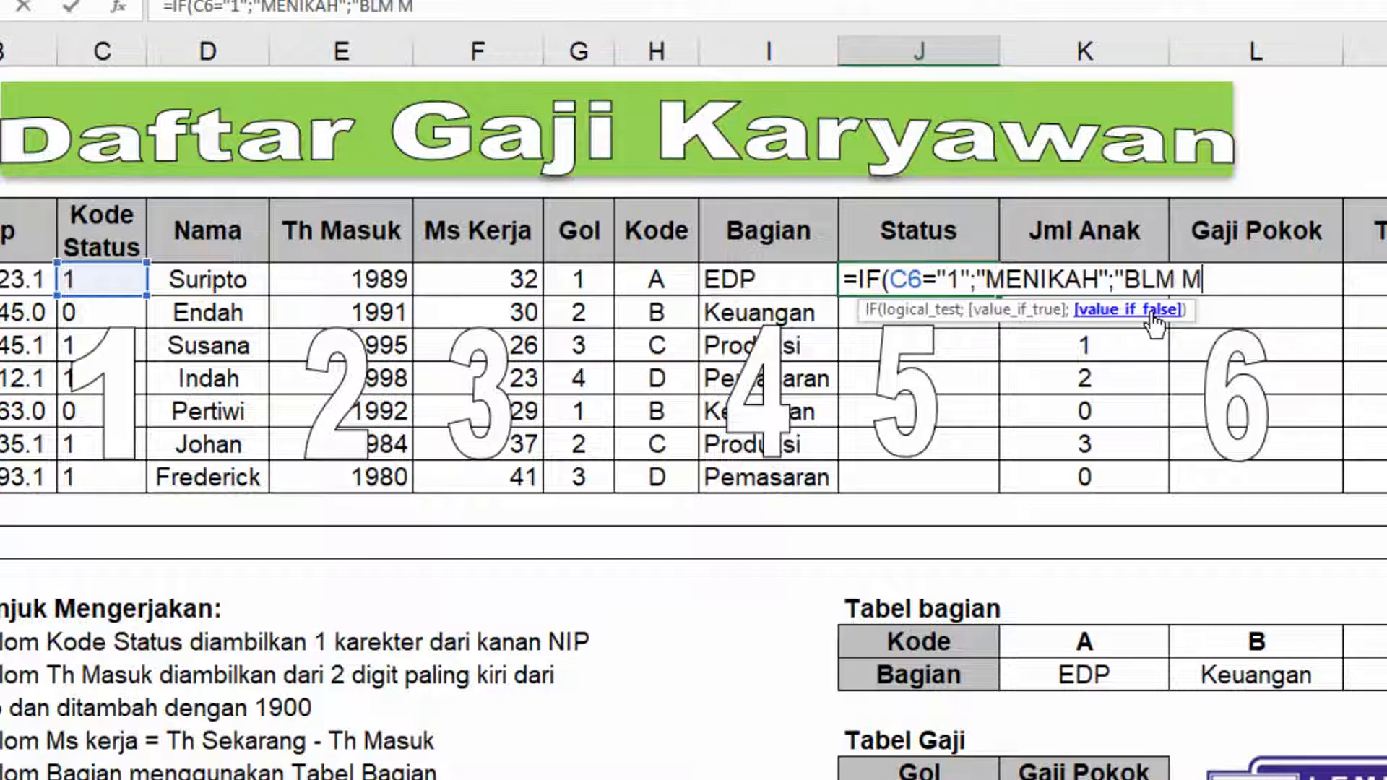
pyautogui.write('ENIKAH')
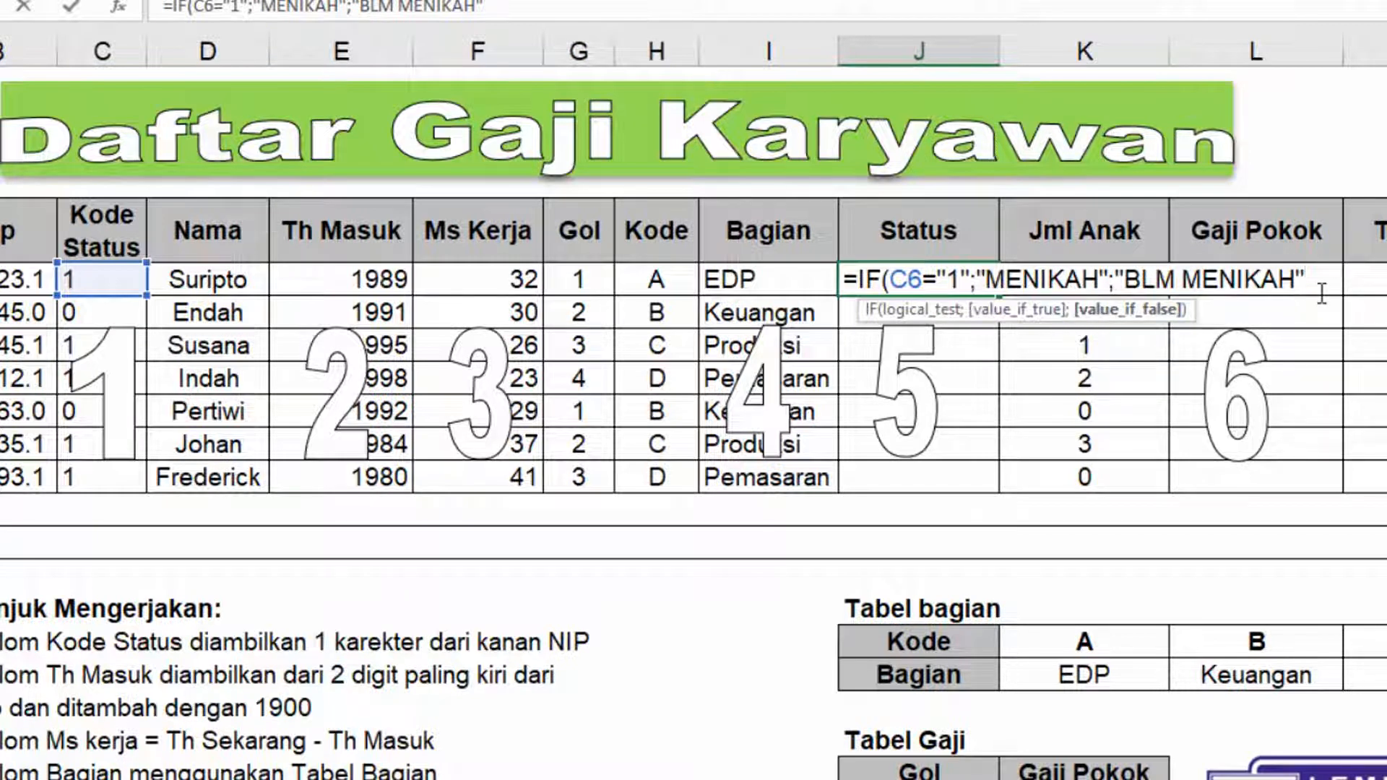
pyautogui.write(')')
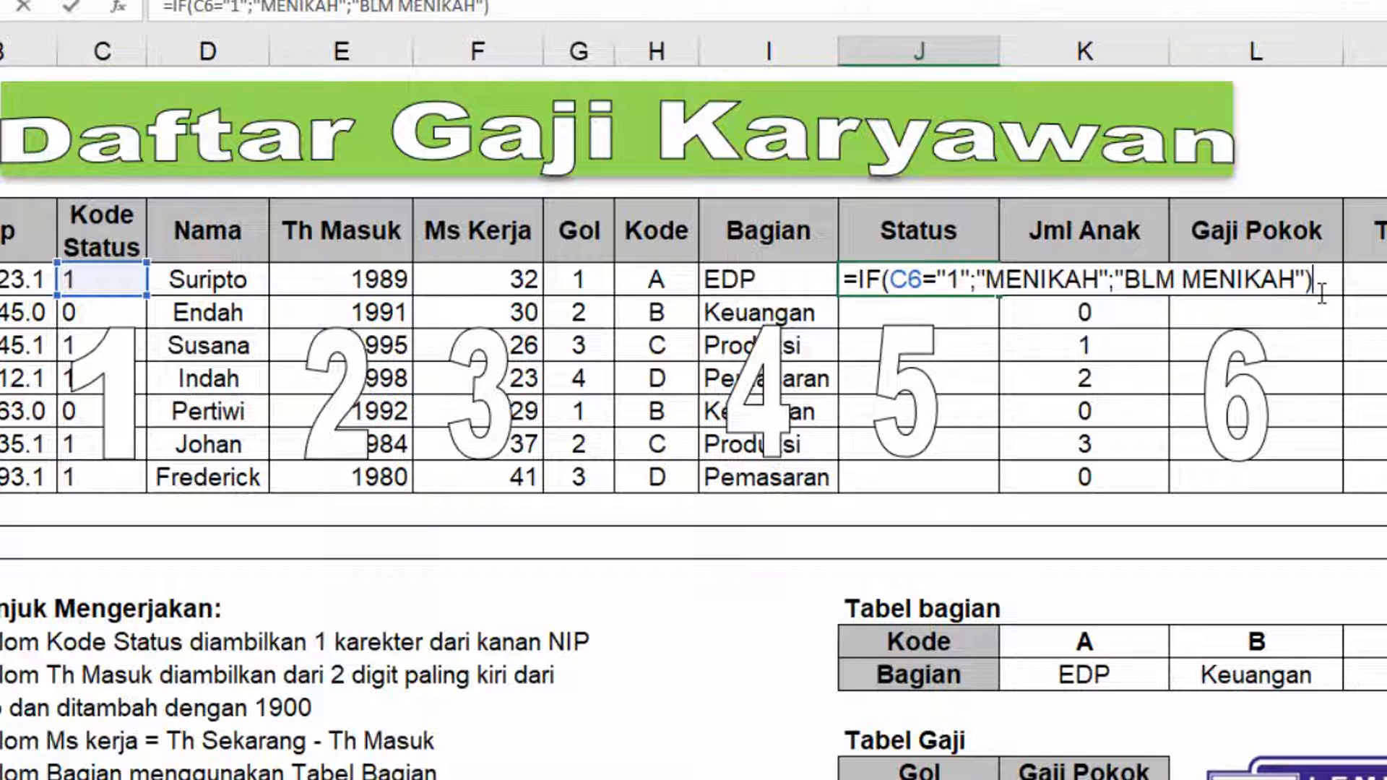
pyautogui.press('Return')
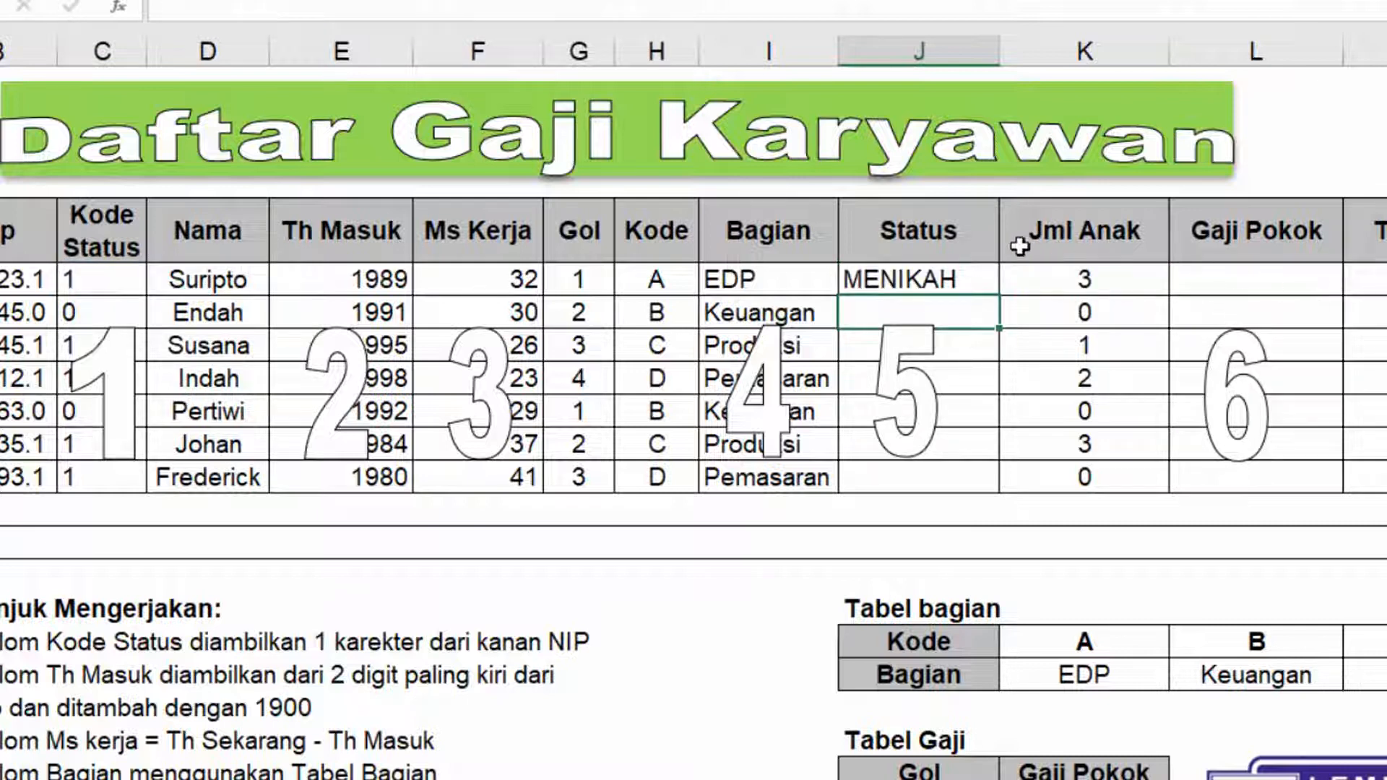
pyautogui.click(943, 282)
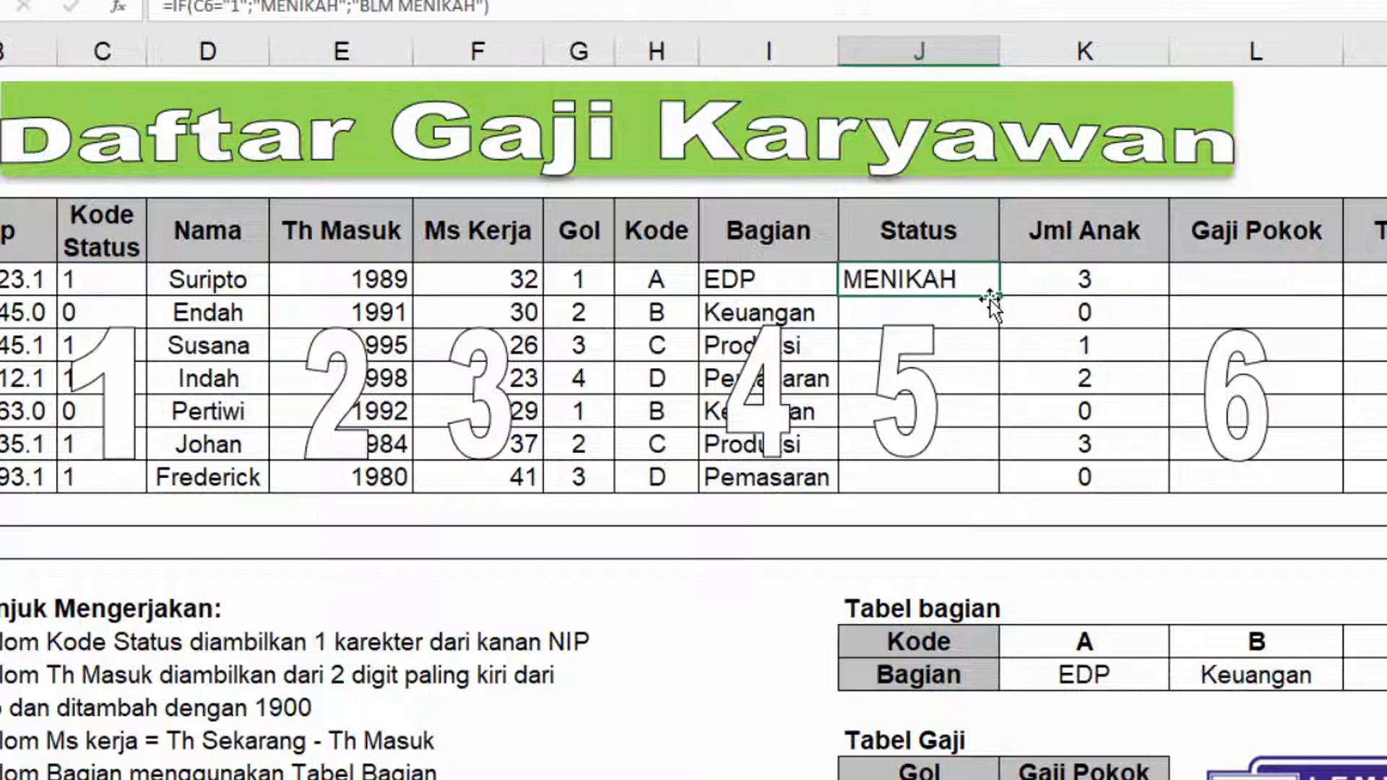
pyautogui.moveTo(998, 298); pyautogui.dragTo(970, 492)
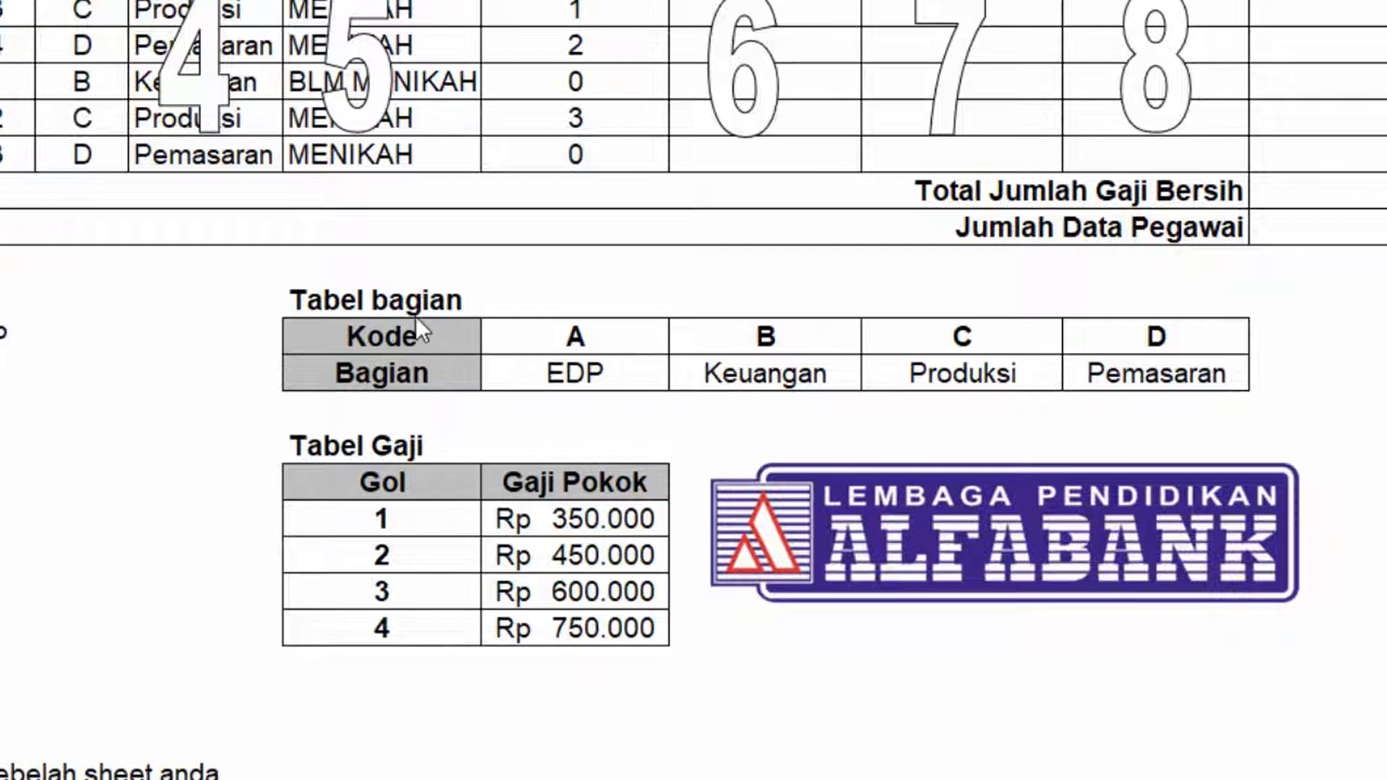
# Name the Tabel Gaji range J21:K25, including its header row, as TBGAJI
pyautogui.click(347, 449)
pyautogui.click(314, 479)
pyautogui.moveTo(377, 480); pyautogui.dragTo(650, 623)
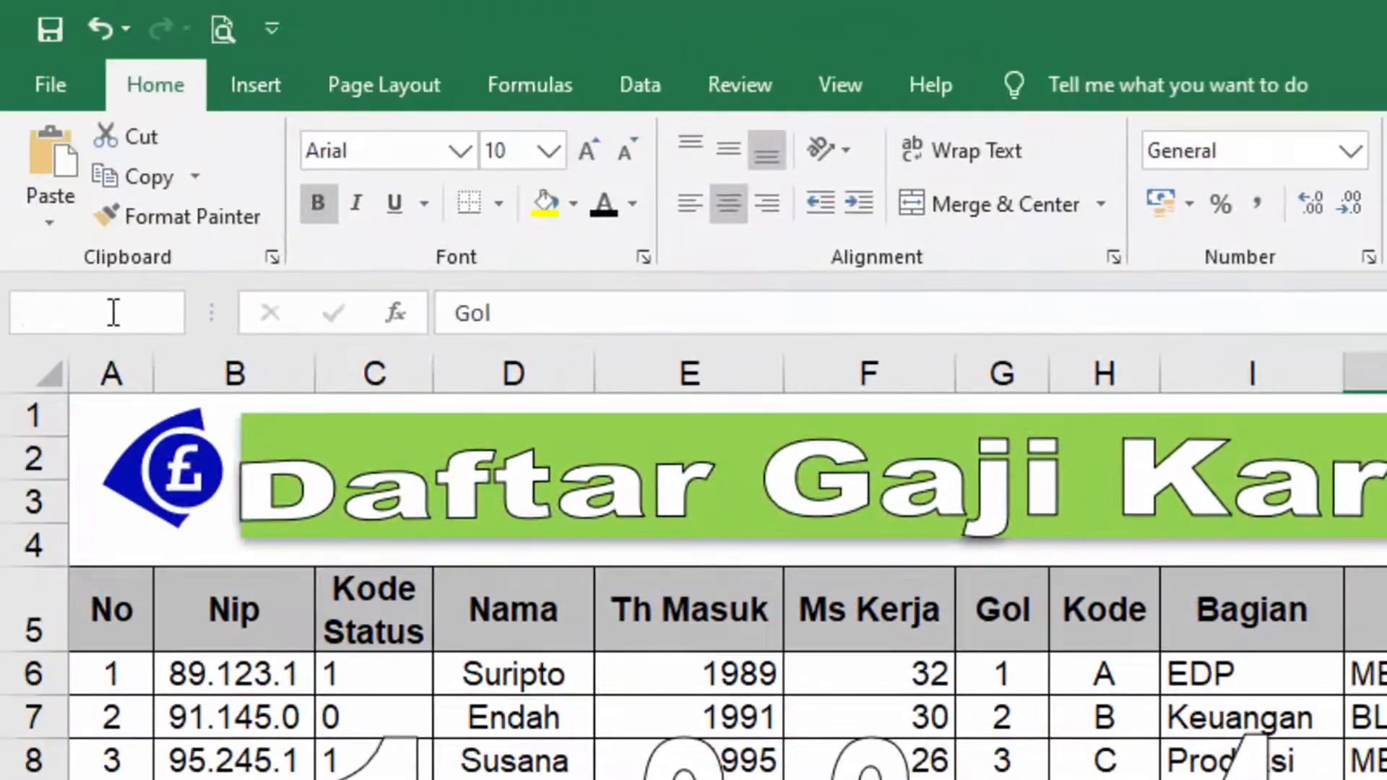
pyautogui.click(113, 313)
pyautogui.write('TBGAJI')
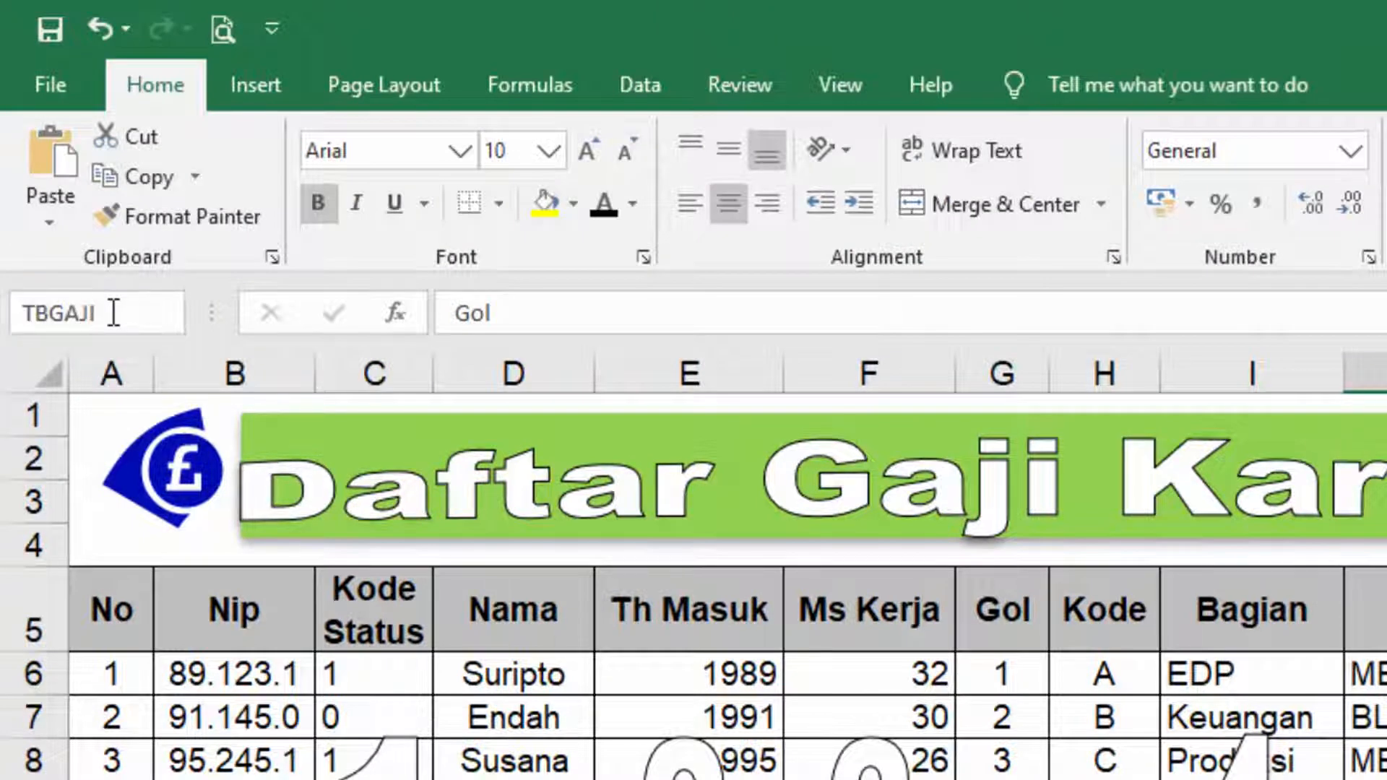
pyautogui.press('Return')
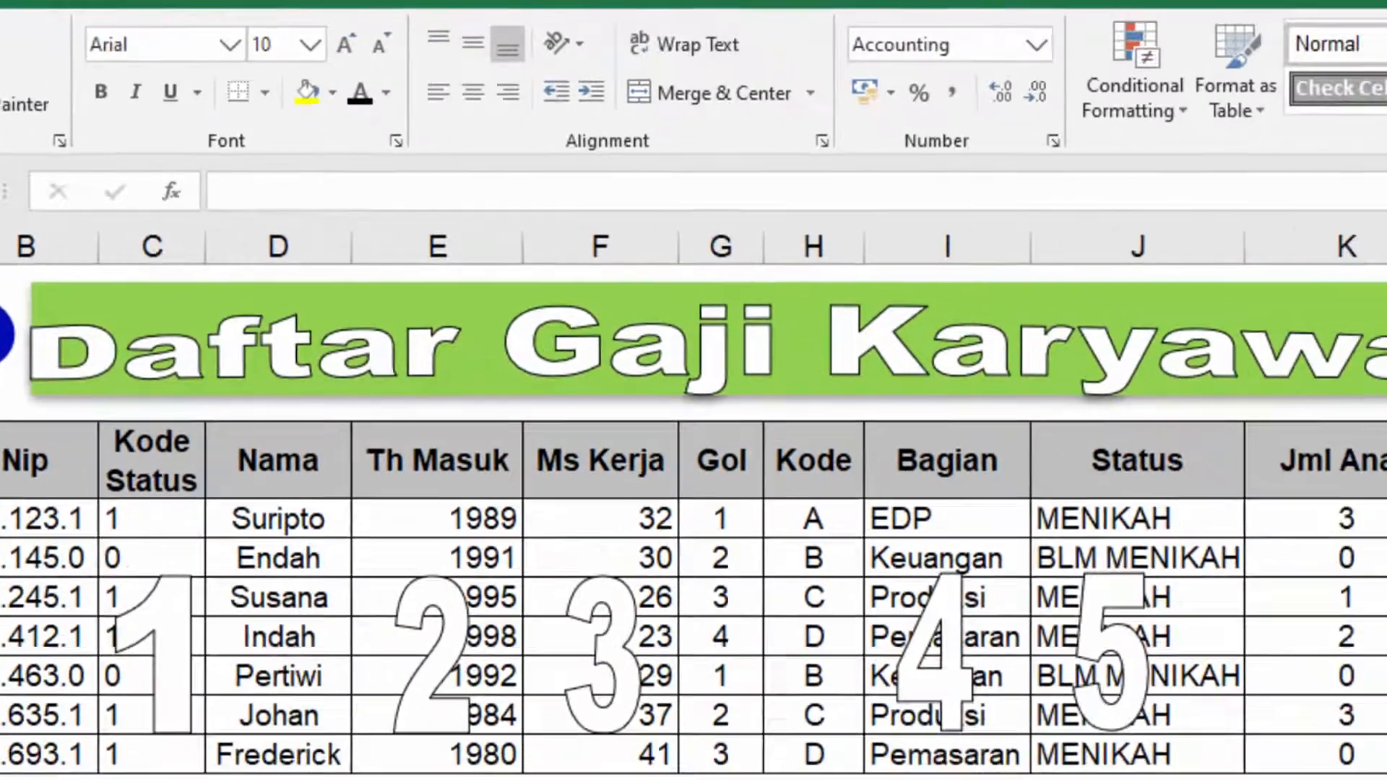
# Start a VLOOKUP formula in L6, the first row of the Gaji Pokok column
pyautogui.click(969, 263)
pyautogui.write('=')
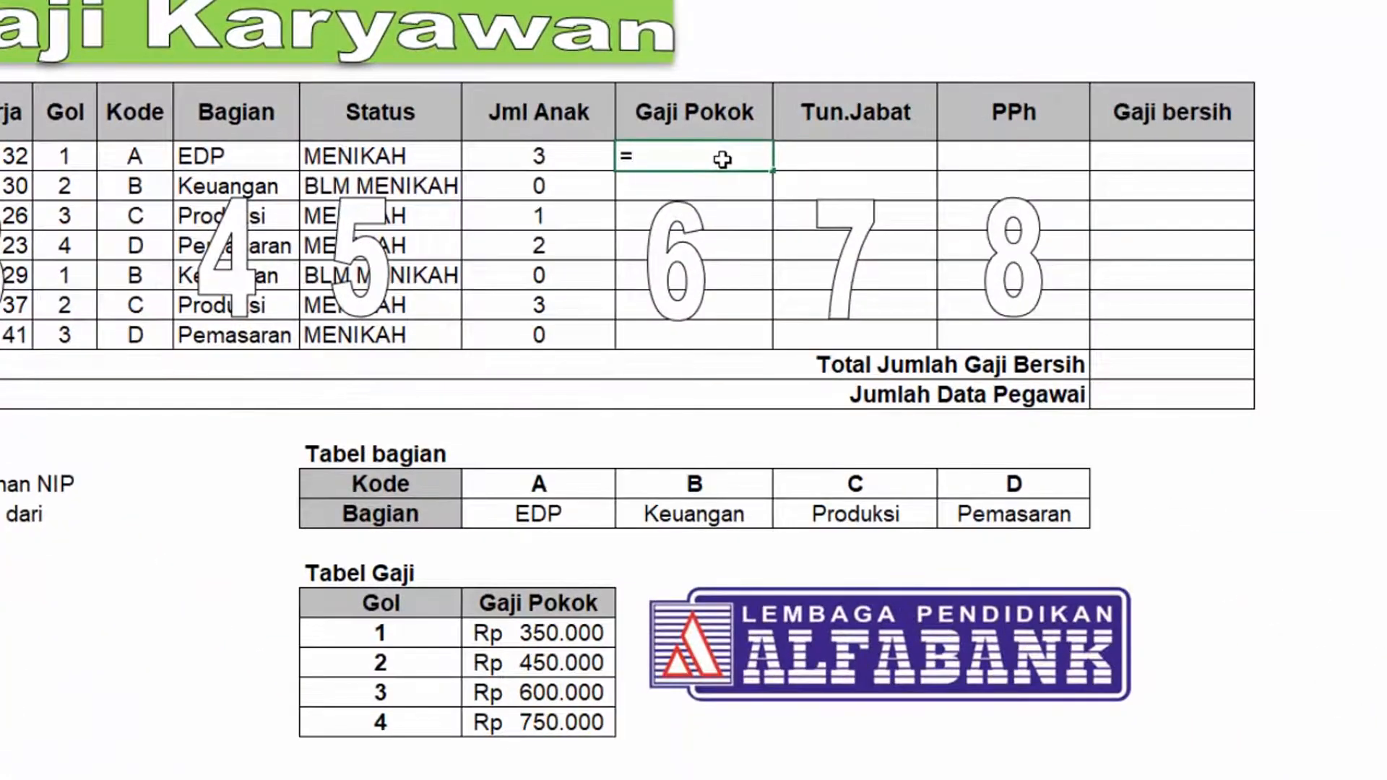
pyautogui.write('VL')
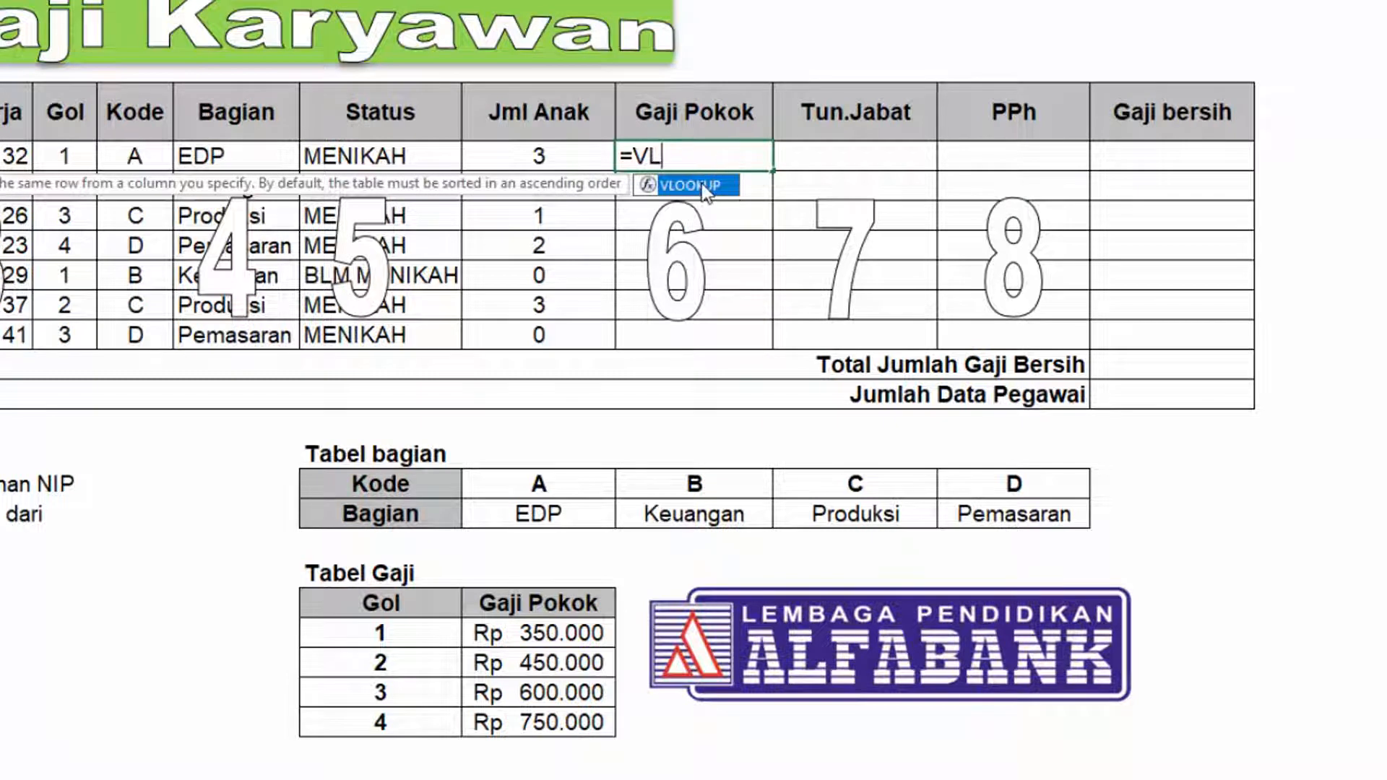
pyautogui.doubleClick(701, 184)
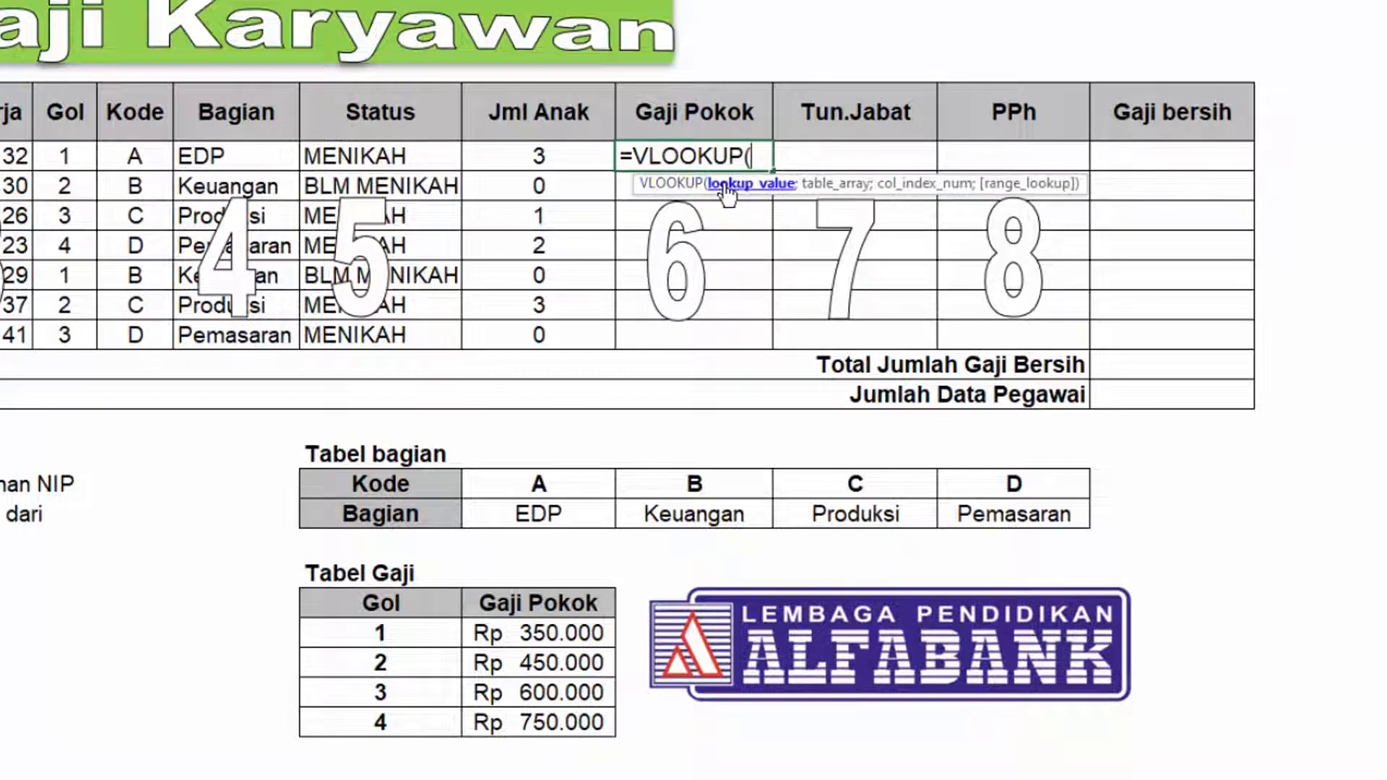
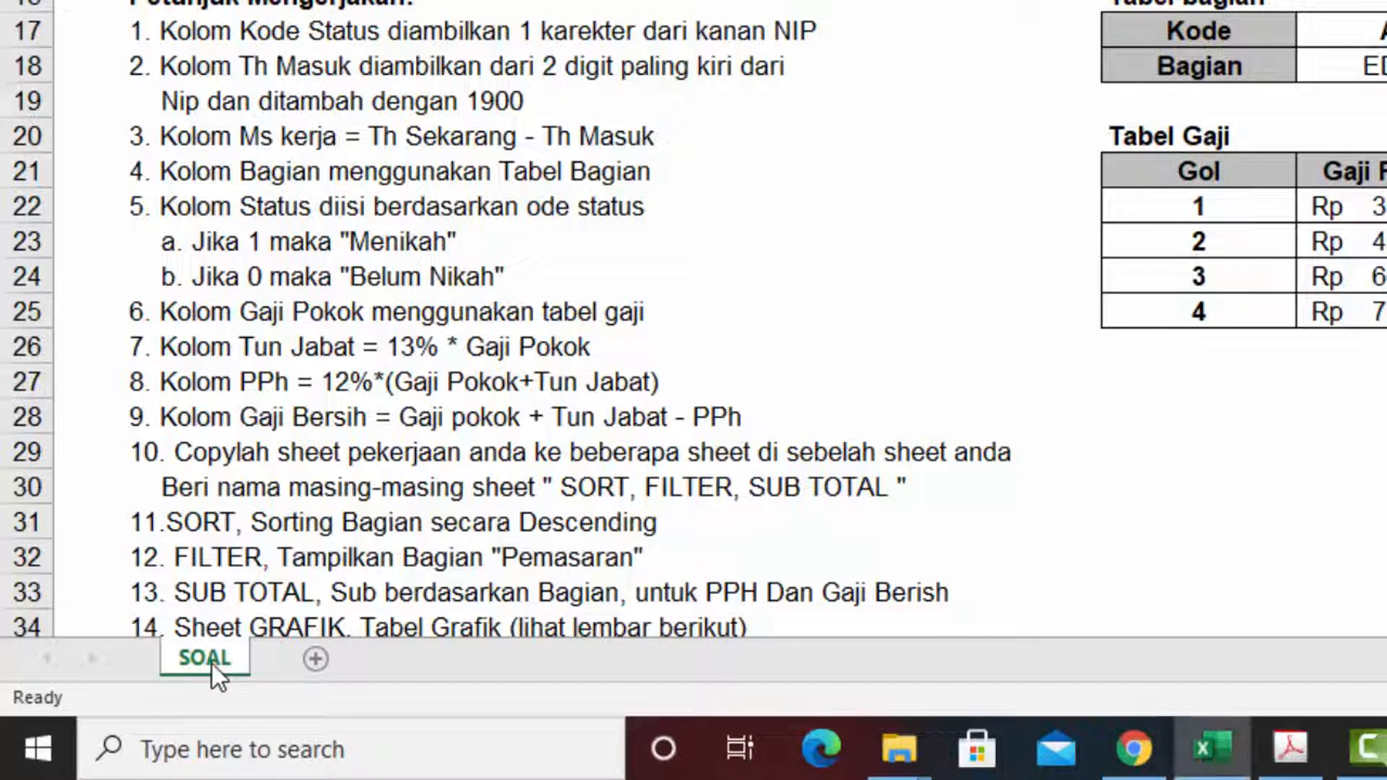
# Create a copy of the SOAL sheet at the end of the same workbook
pyautogui.rightClick(211, 665)
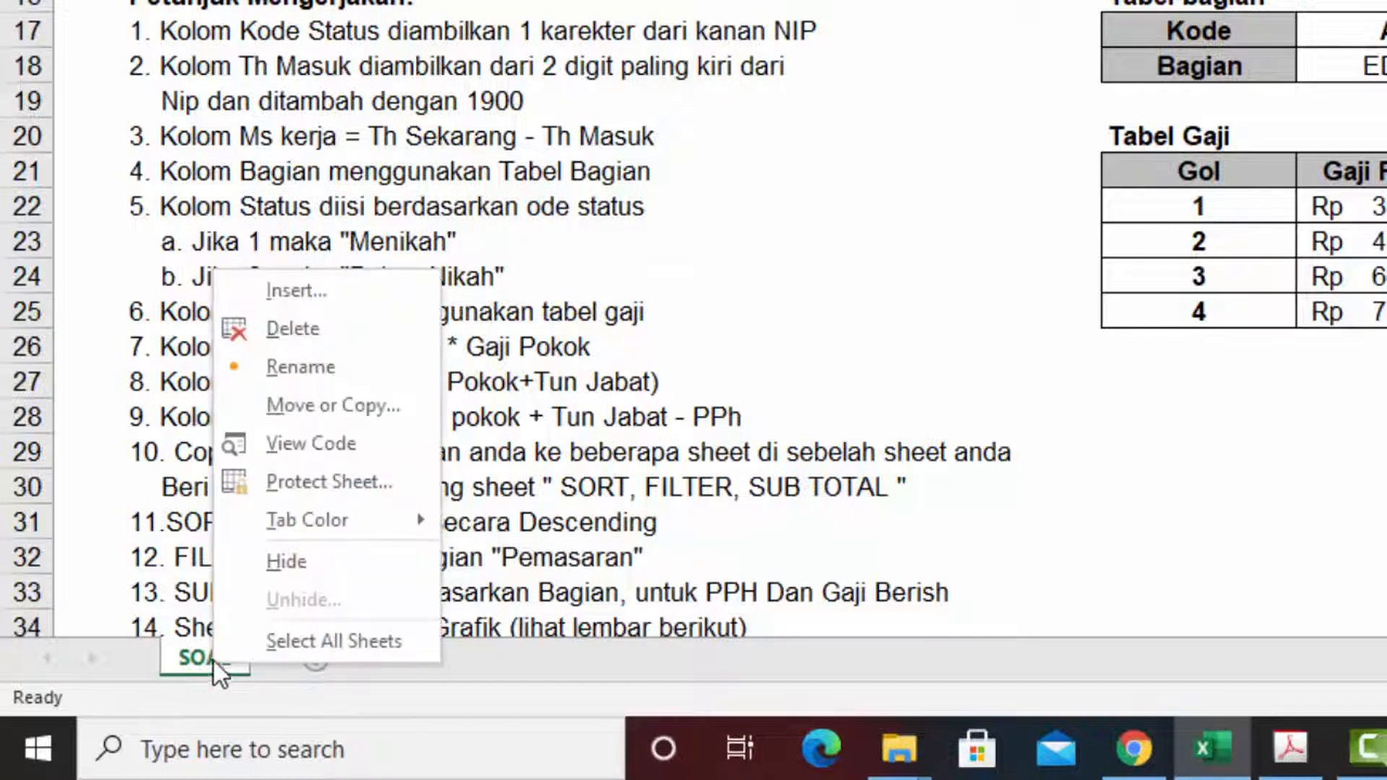
pyautogui.click(322, 414)
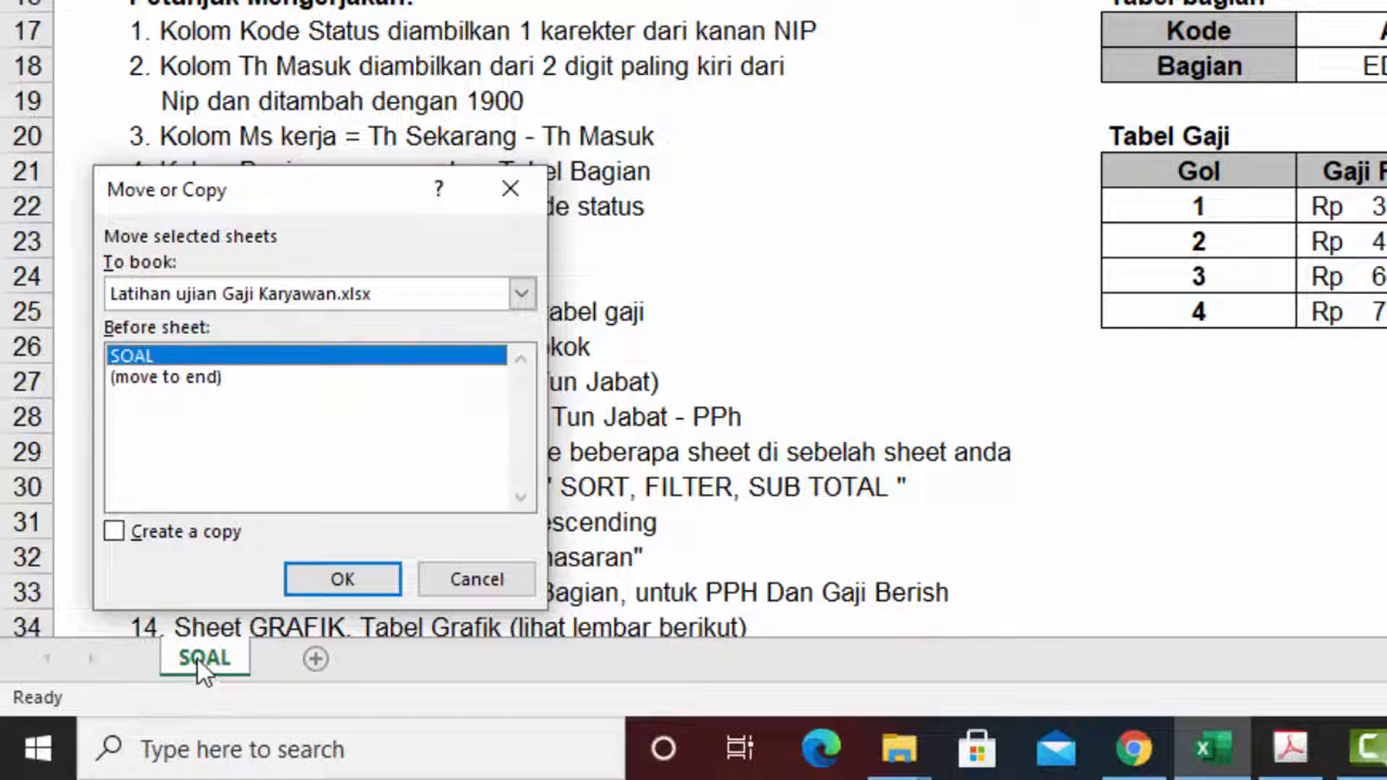
pyautogui.click(150, 378)
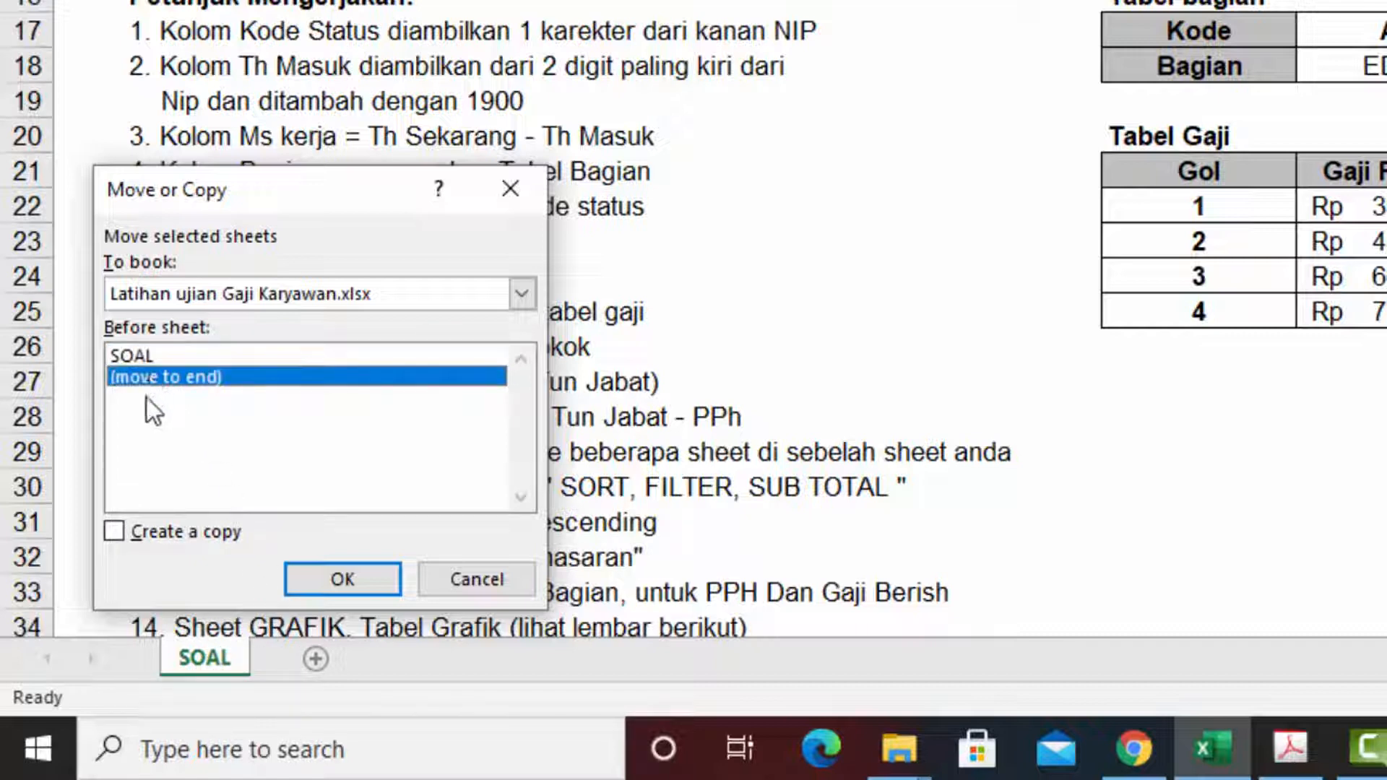
pyautogui.click(127, 536)
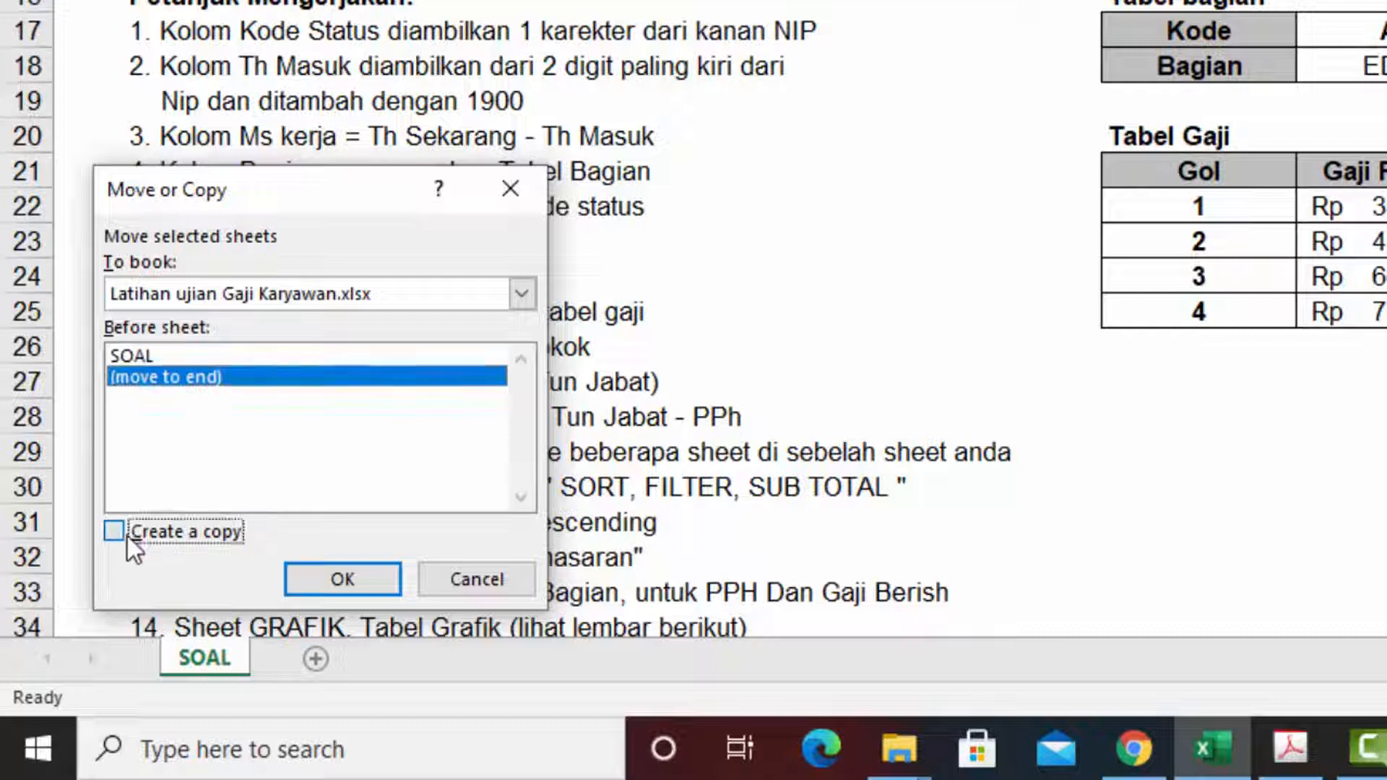
pyautogui.click(323, 579)
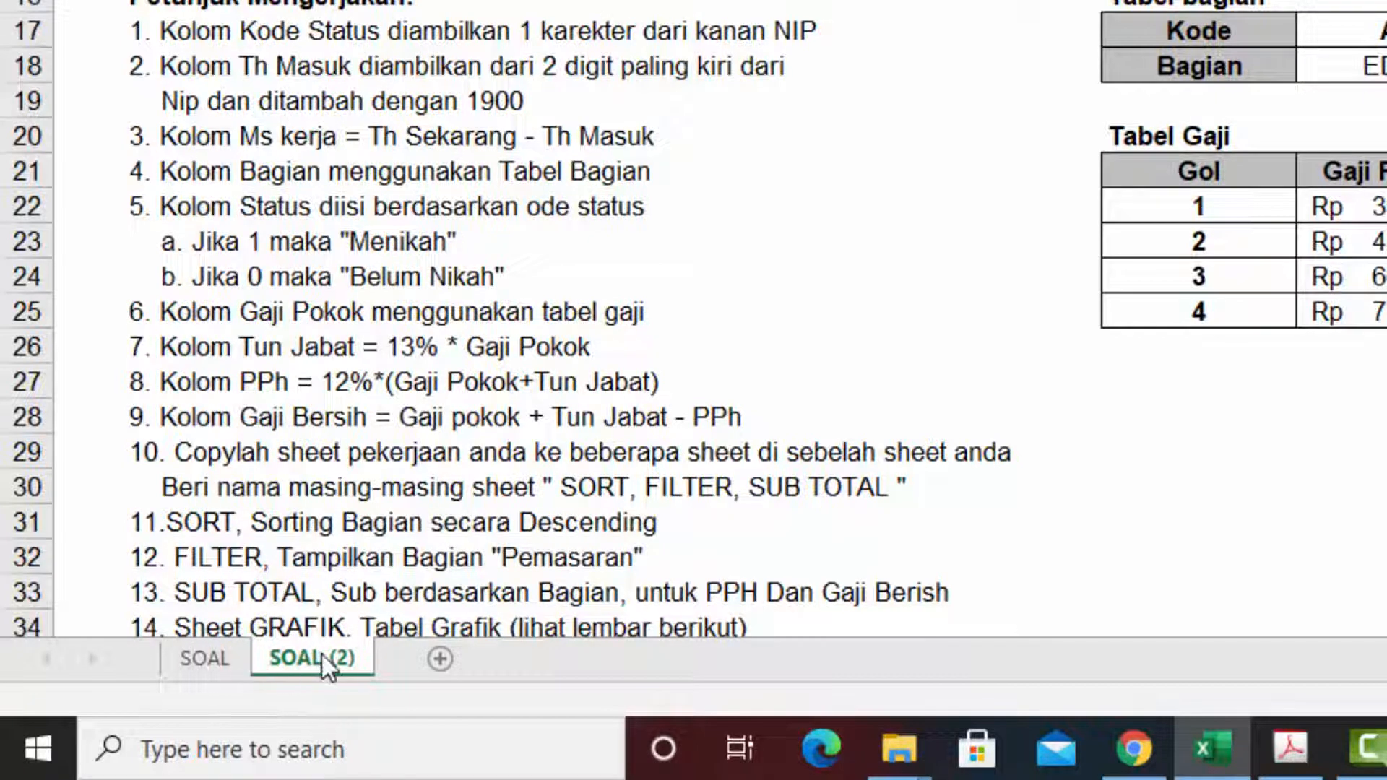
# Create a second copy of the SOAL sheet at the end of the workbook
pyautogui.click(217, 656)
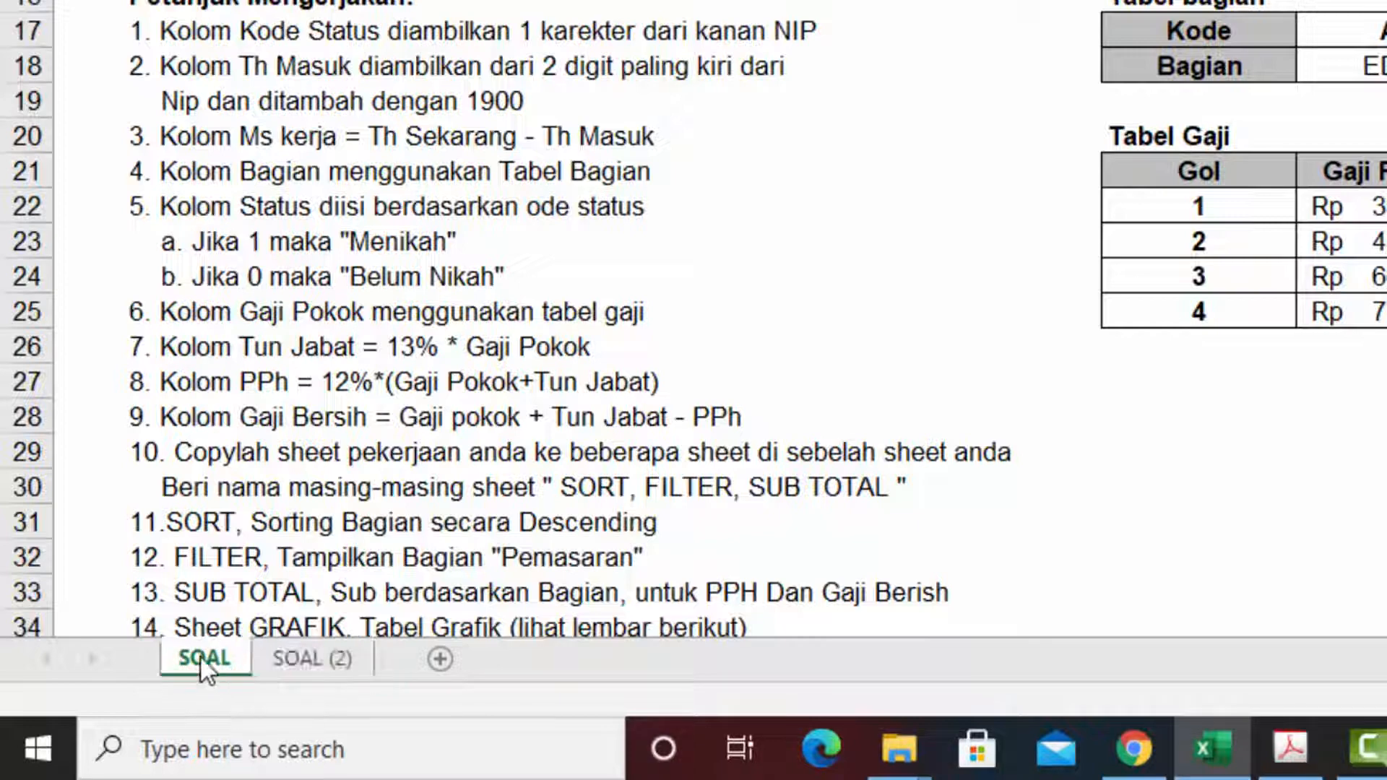
pyautogui.rightClick(201, 658)
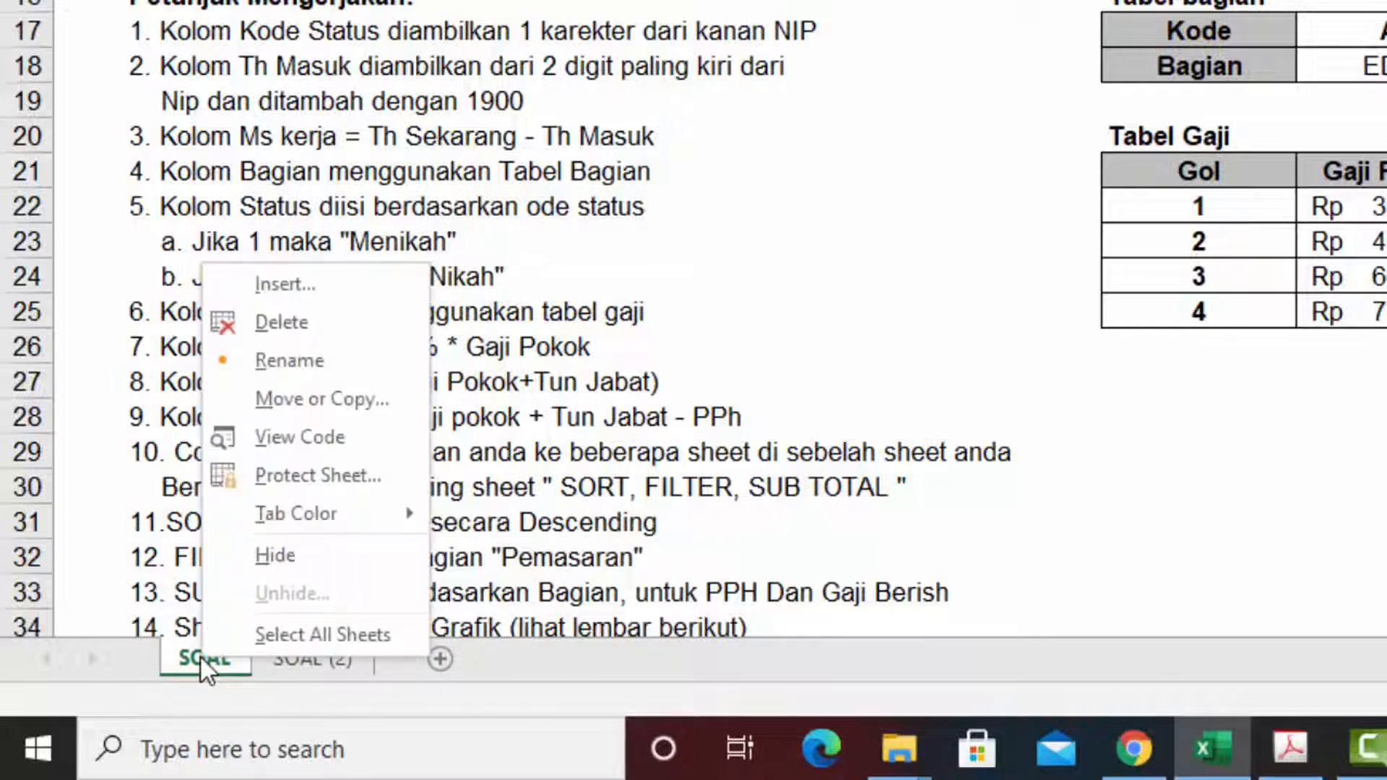
pyautogui.click(302, 400)
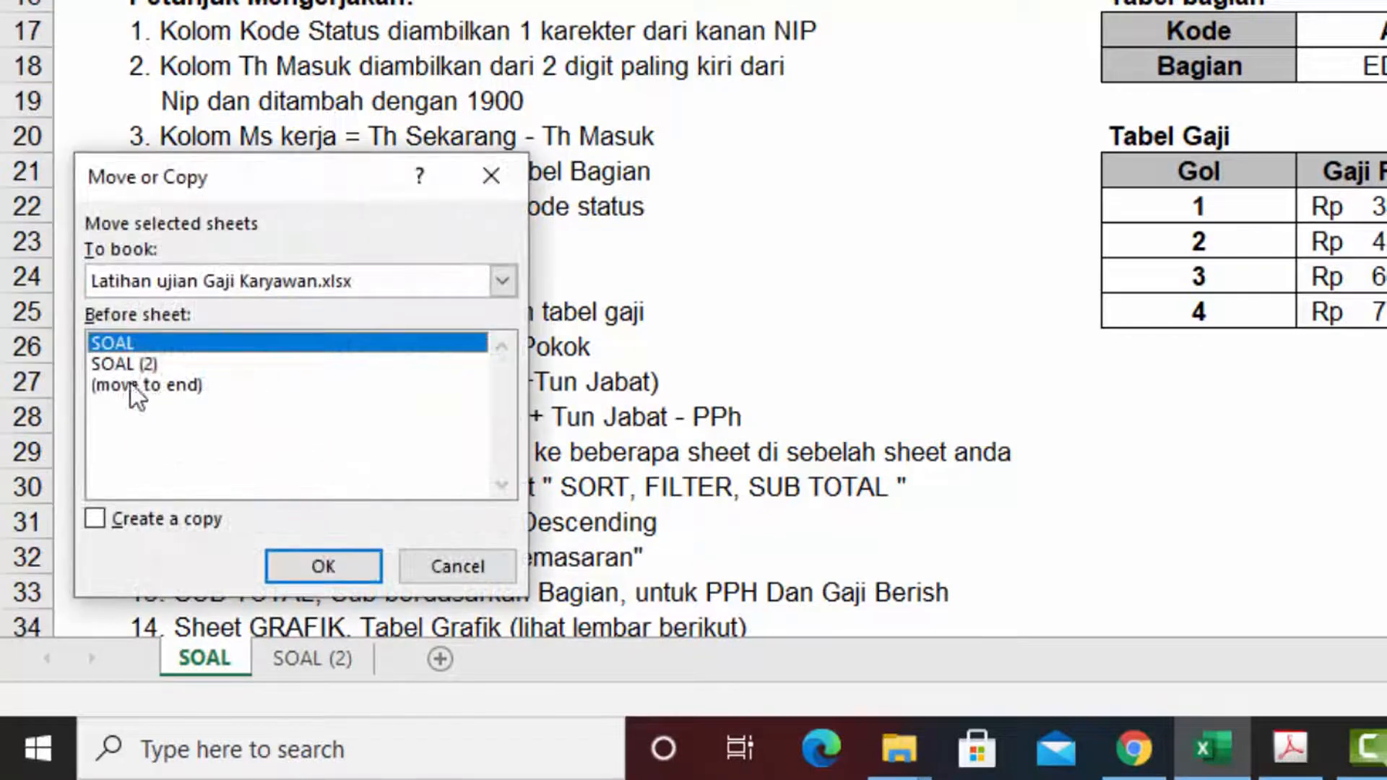
pyautogui.click(128, 390)
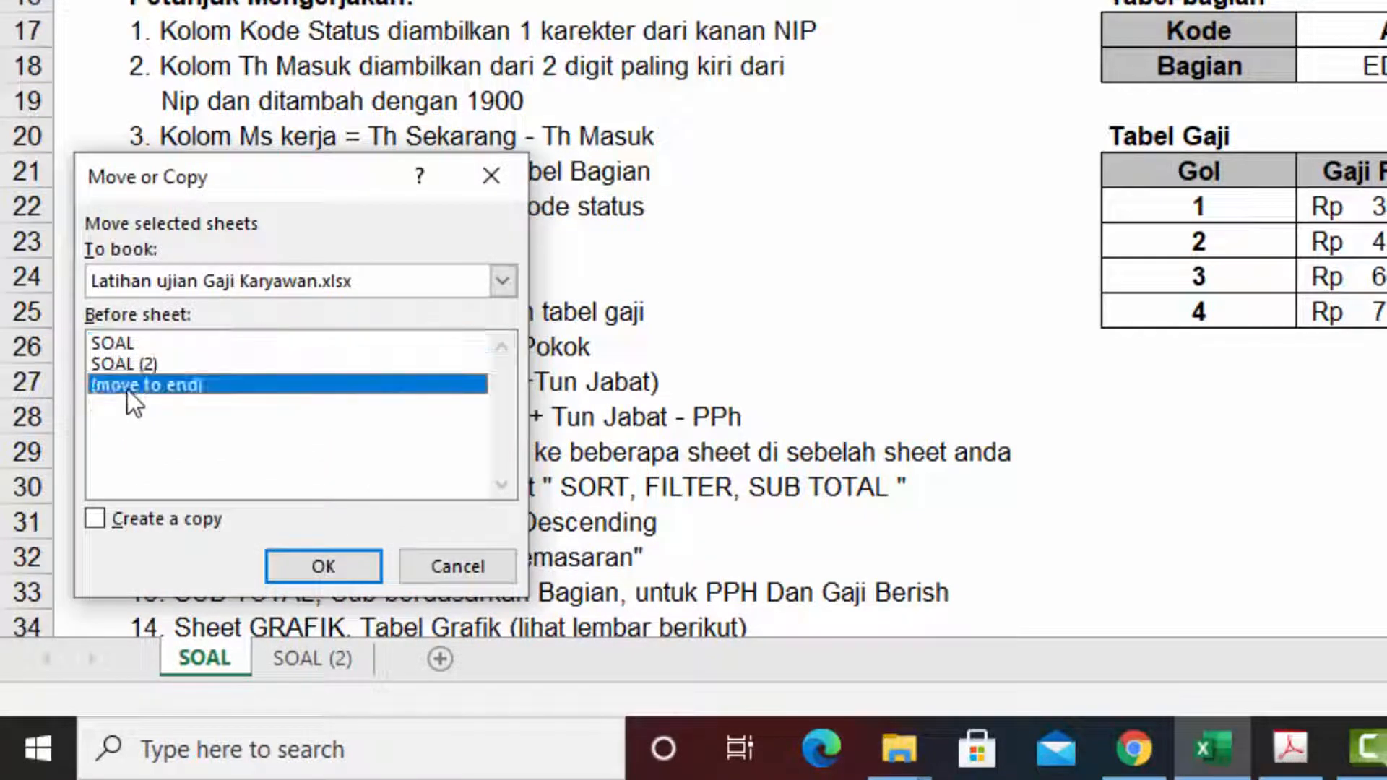
pyautogui.click(102, 521)
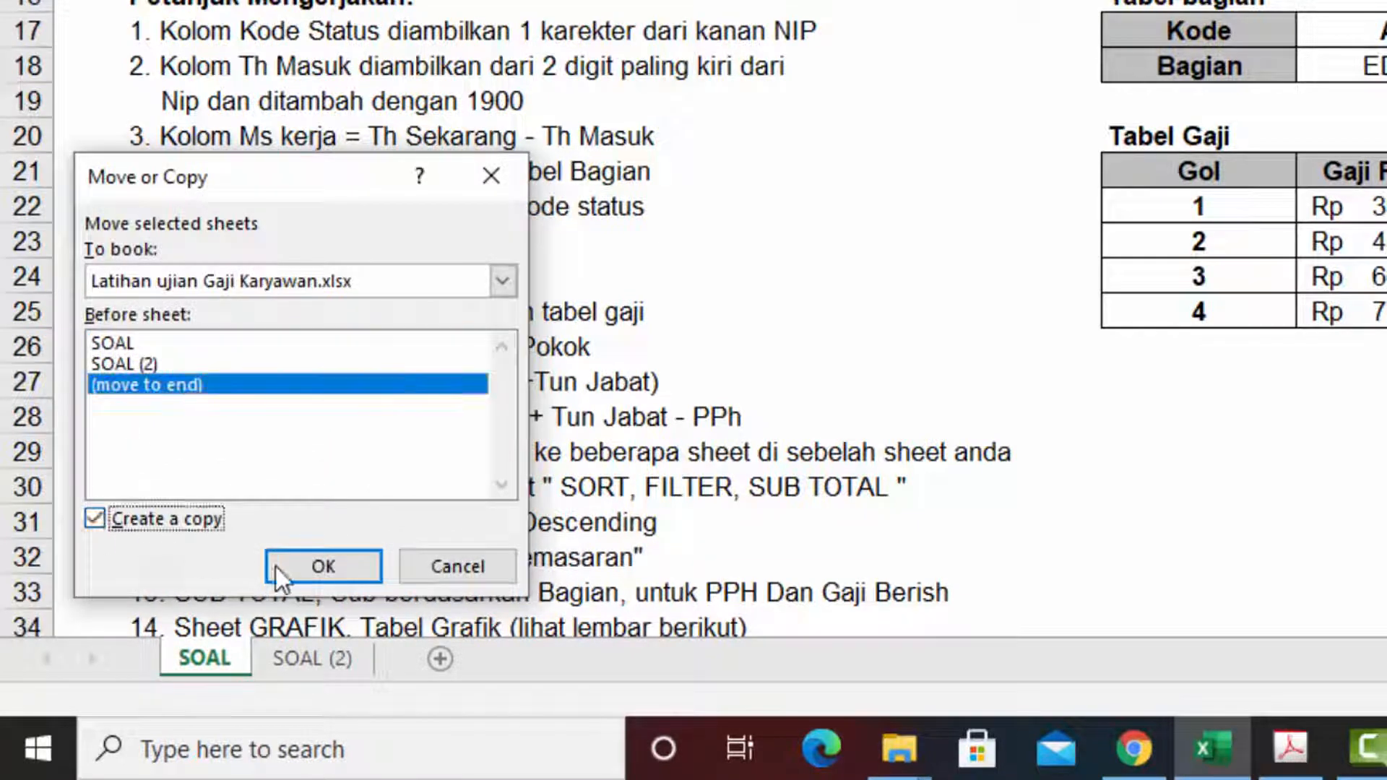
pyautogui.click(318, 565)
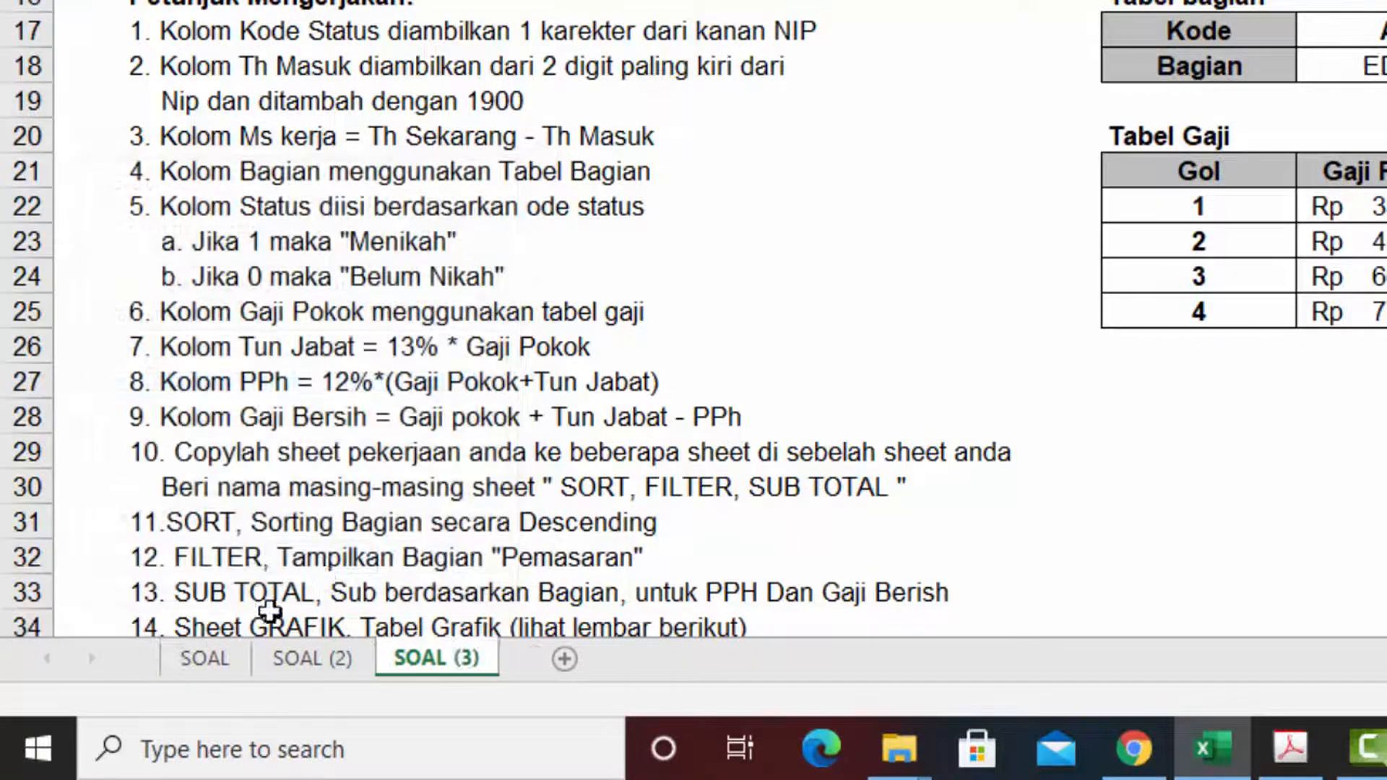
# Create a third copy of the SOAL sheet, placed after SOAL (3) at the end of the workbook
pyautogui.rightClick(227, 662)
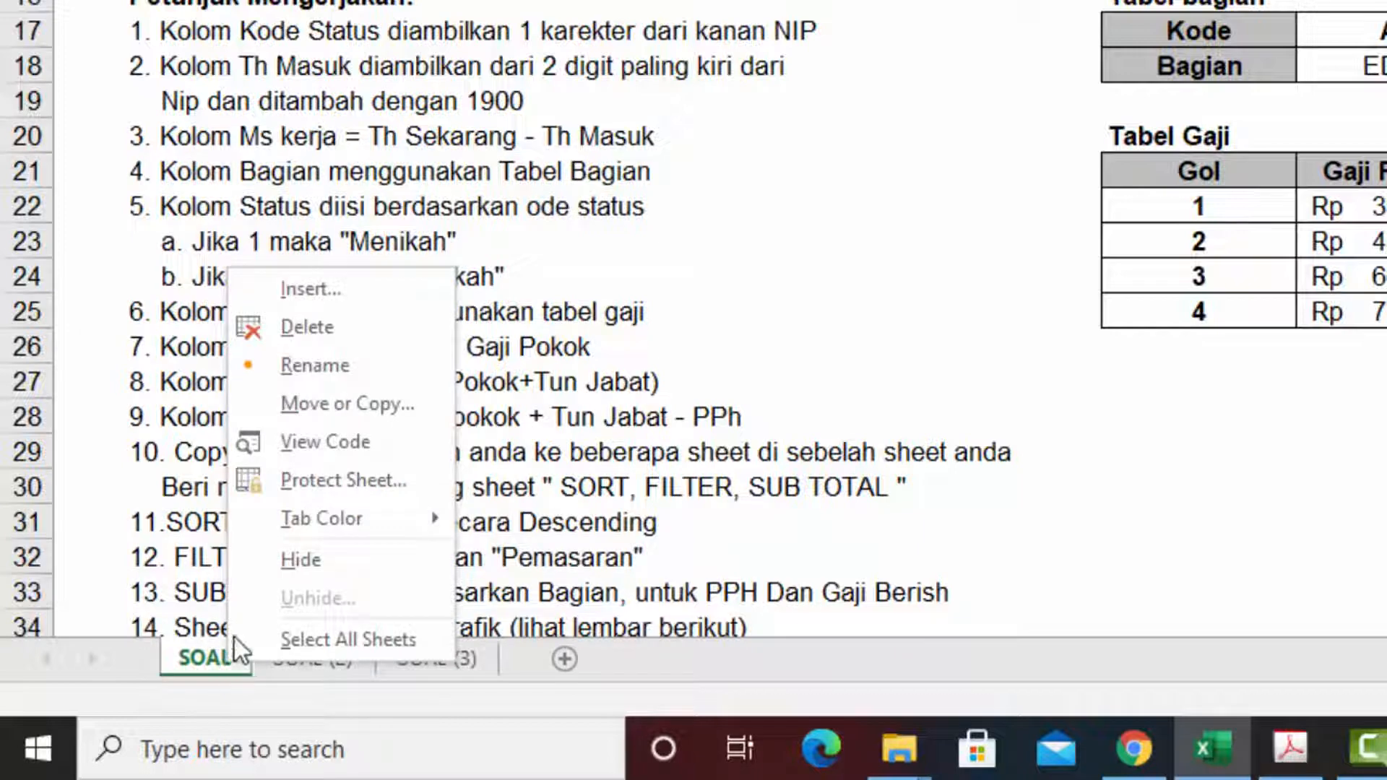
pyautogui.click(291, 404)
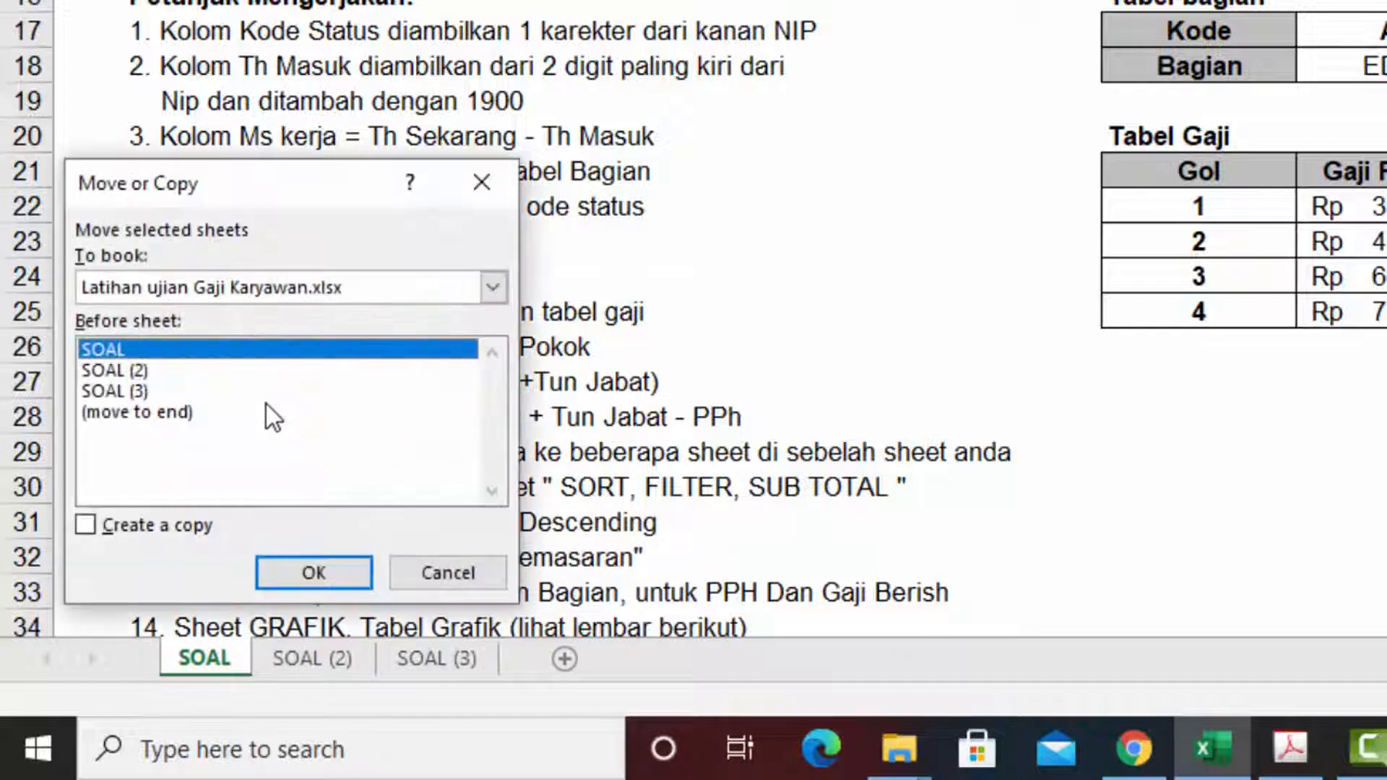
pyautogui.click(150, 413)
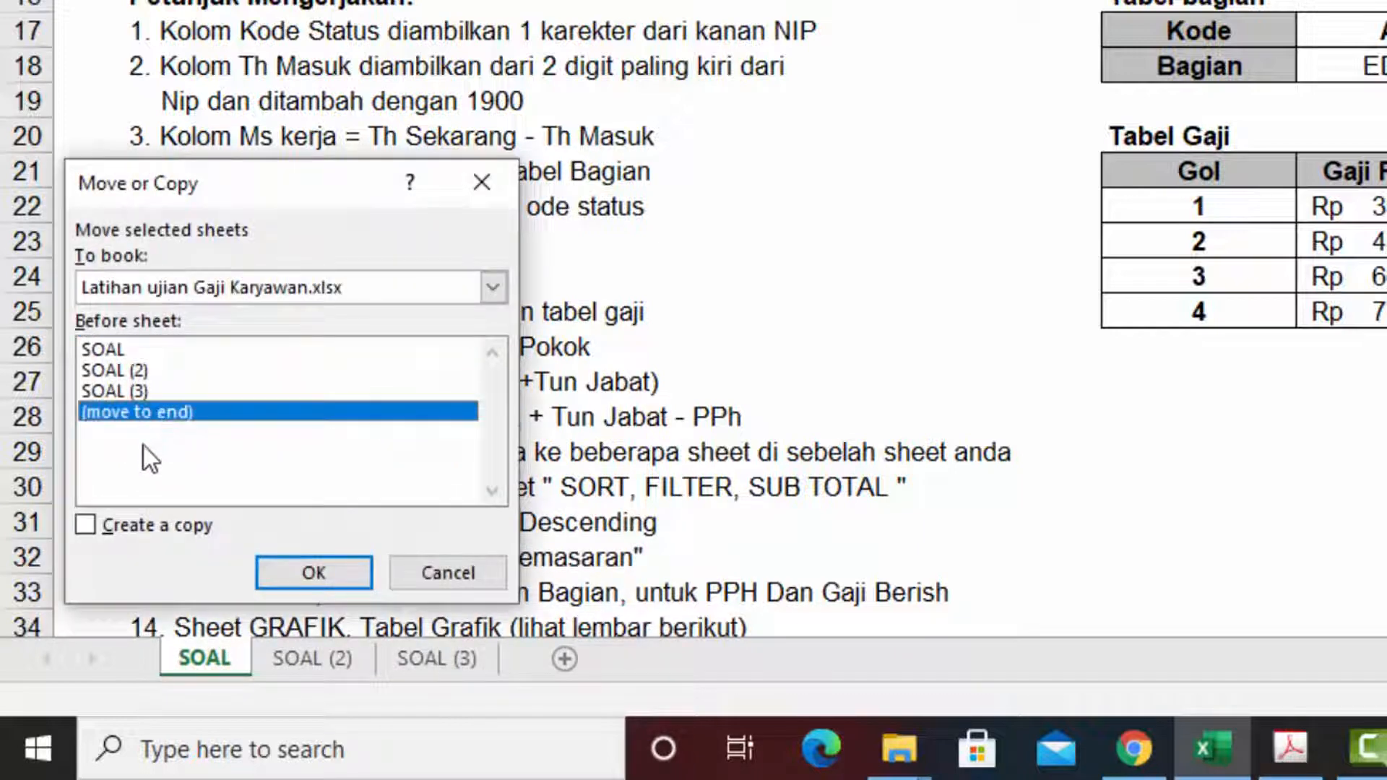
pyautogui.click(101, 531)
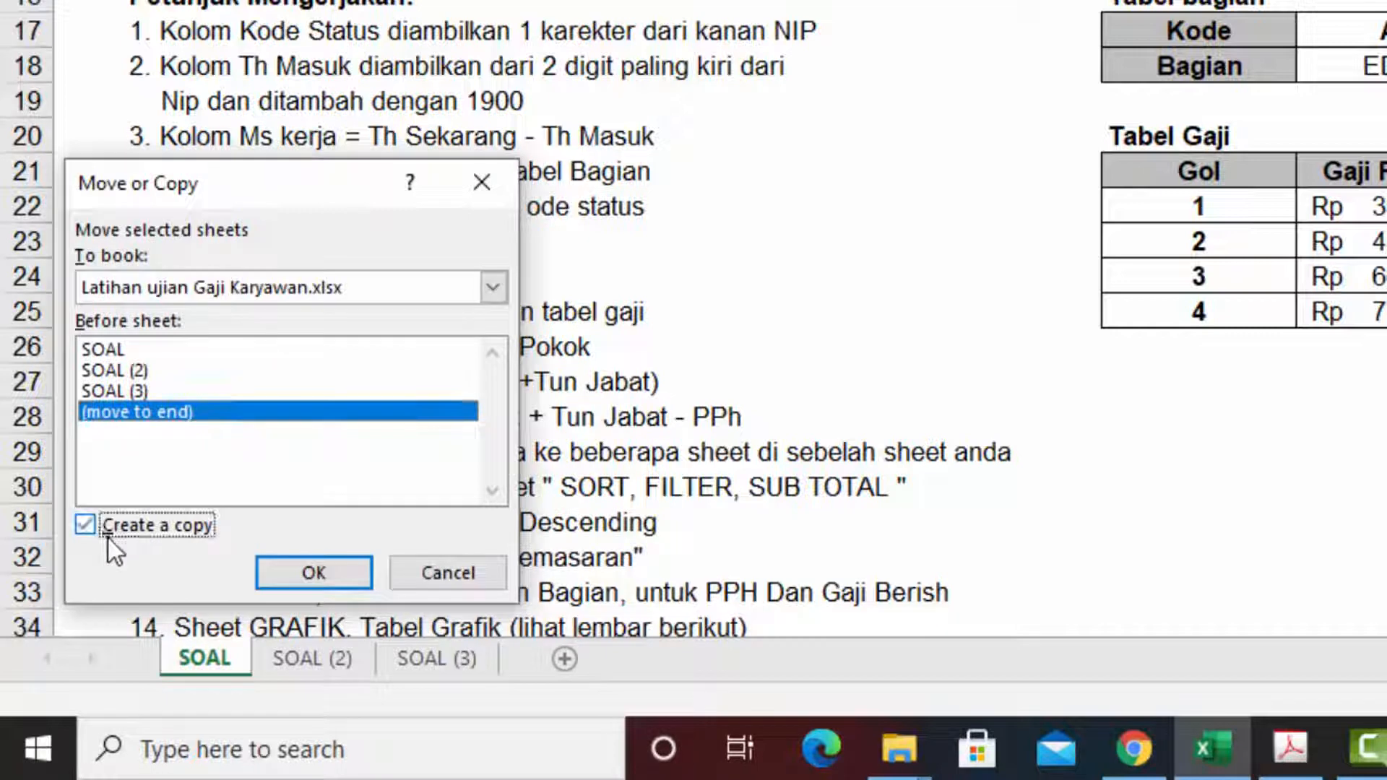
pyautogui.click(295, 576)
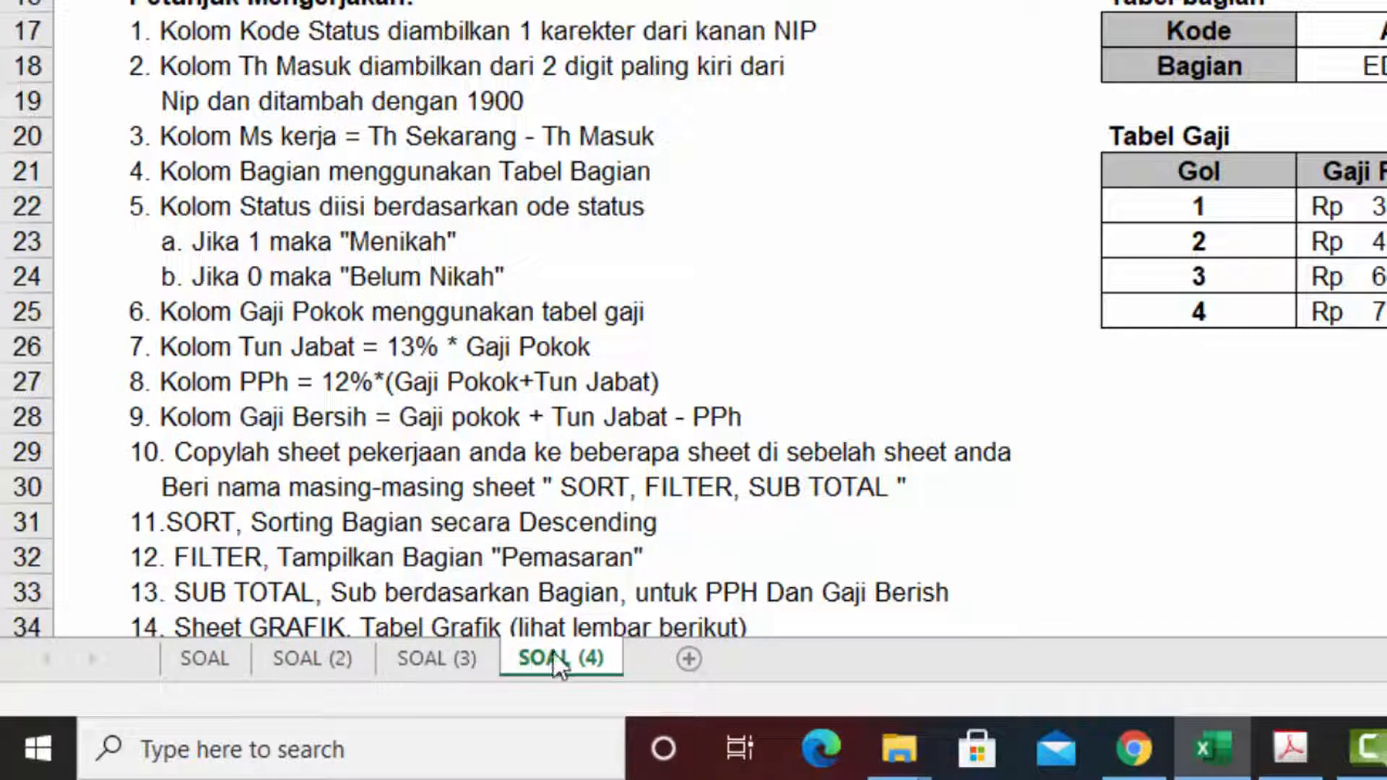
# Rename the SOAL (2) sheet as SORT
pyautogui.click(314, 658)
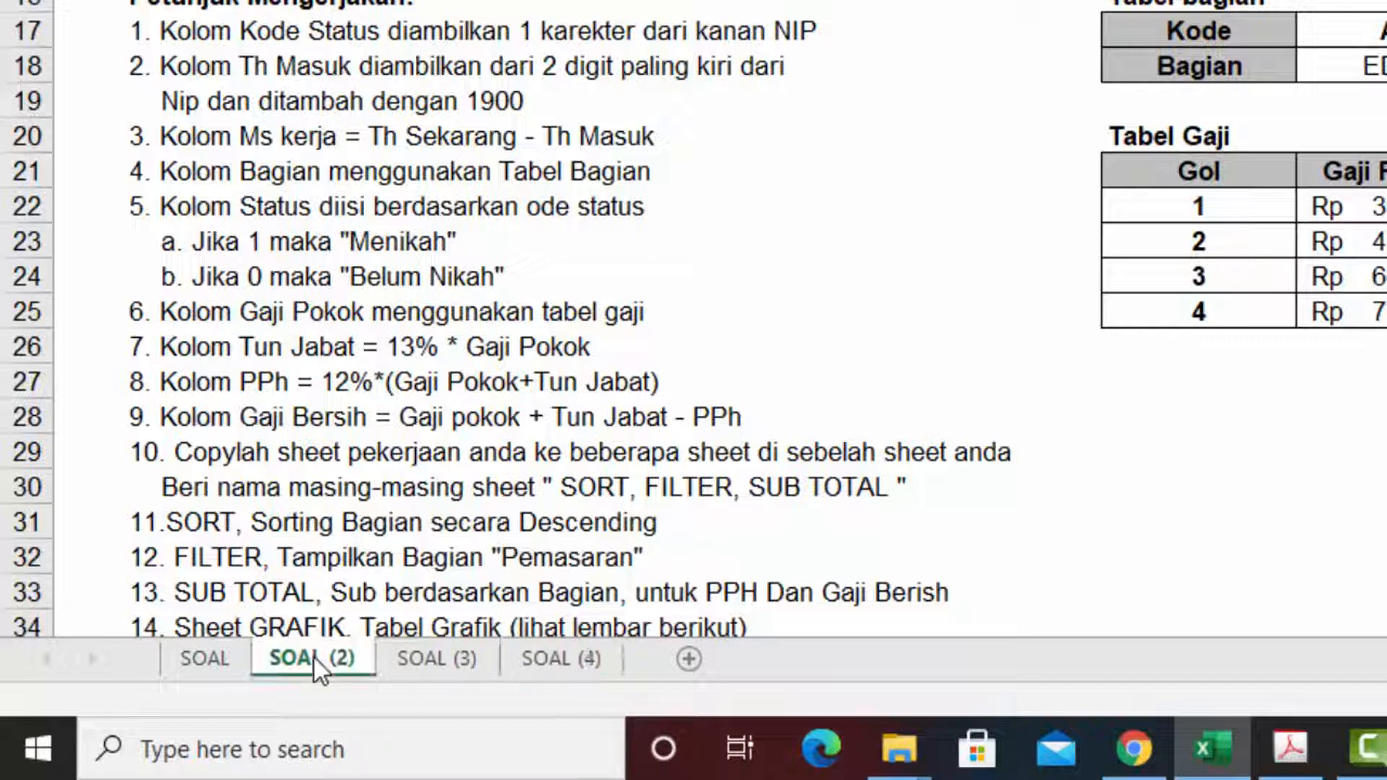
pyautogui.rightClick(315, 658)
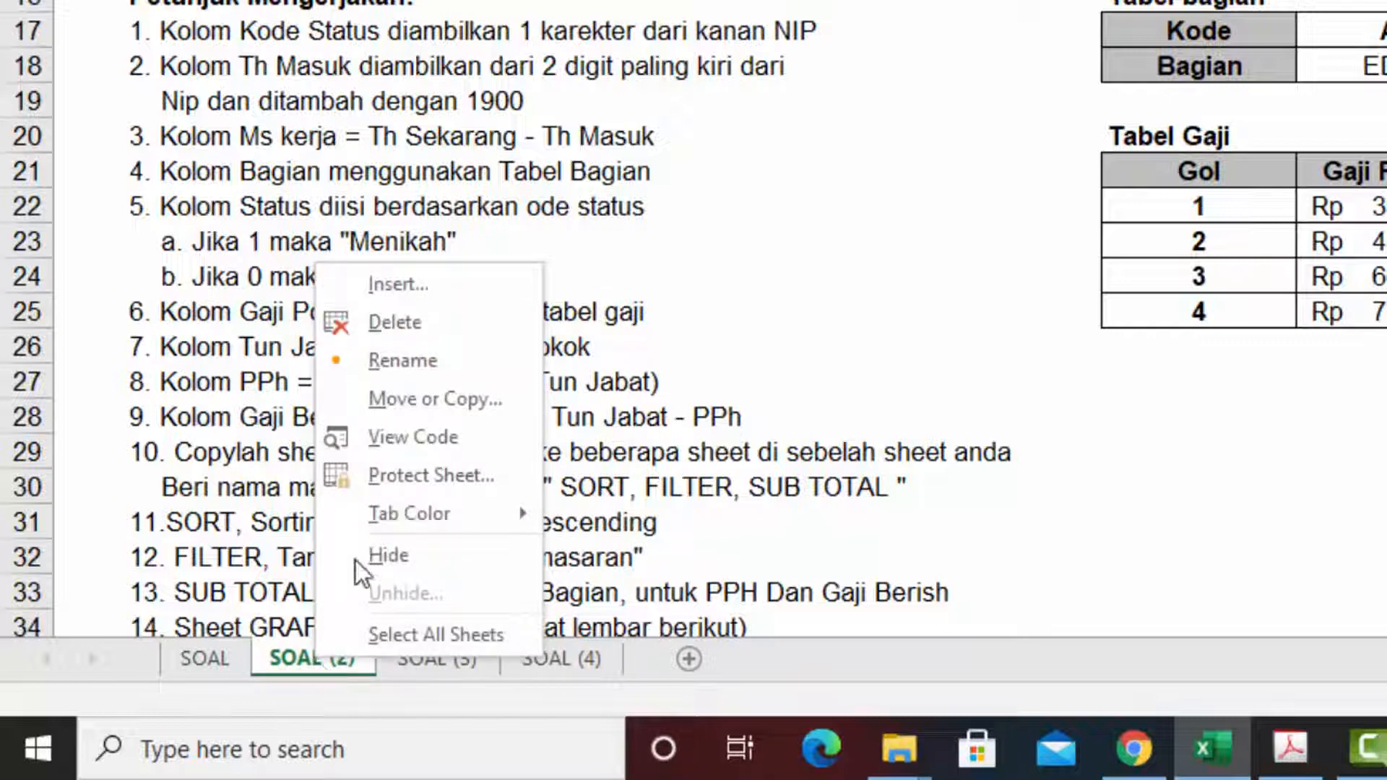
pyautogui.click(426, 361)
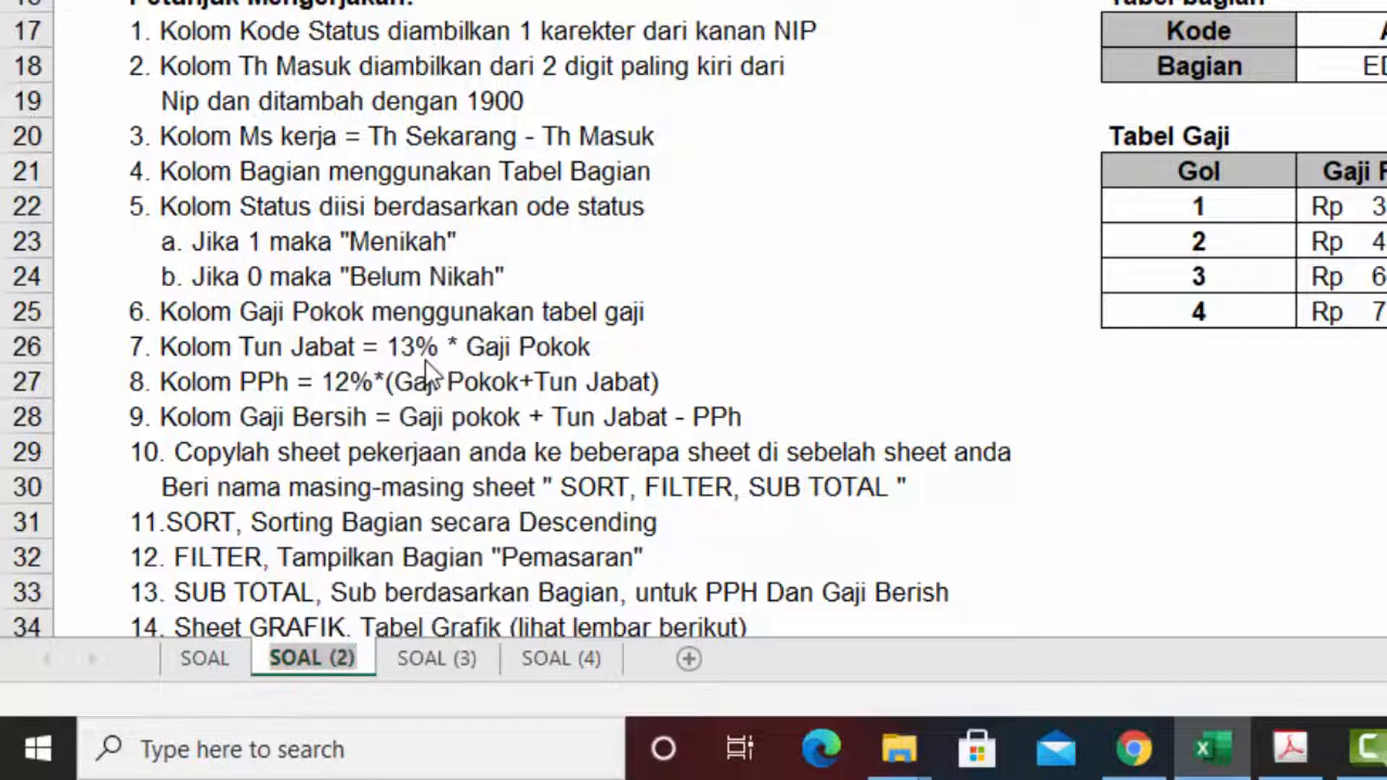
pyautogui.write('SO')
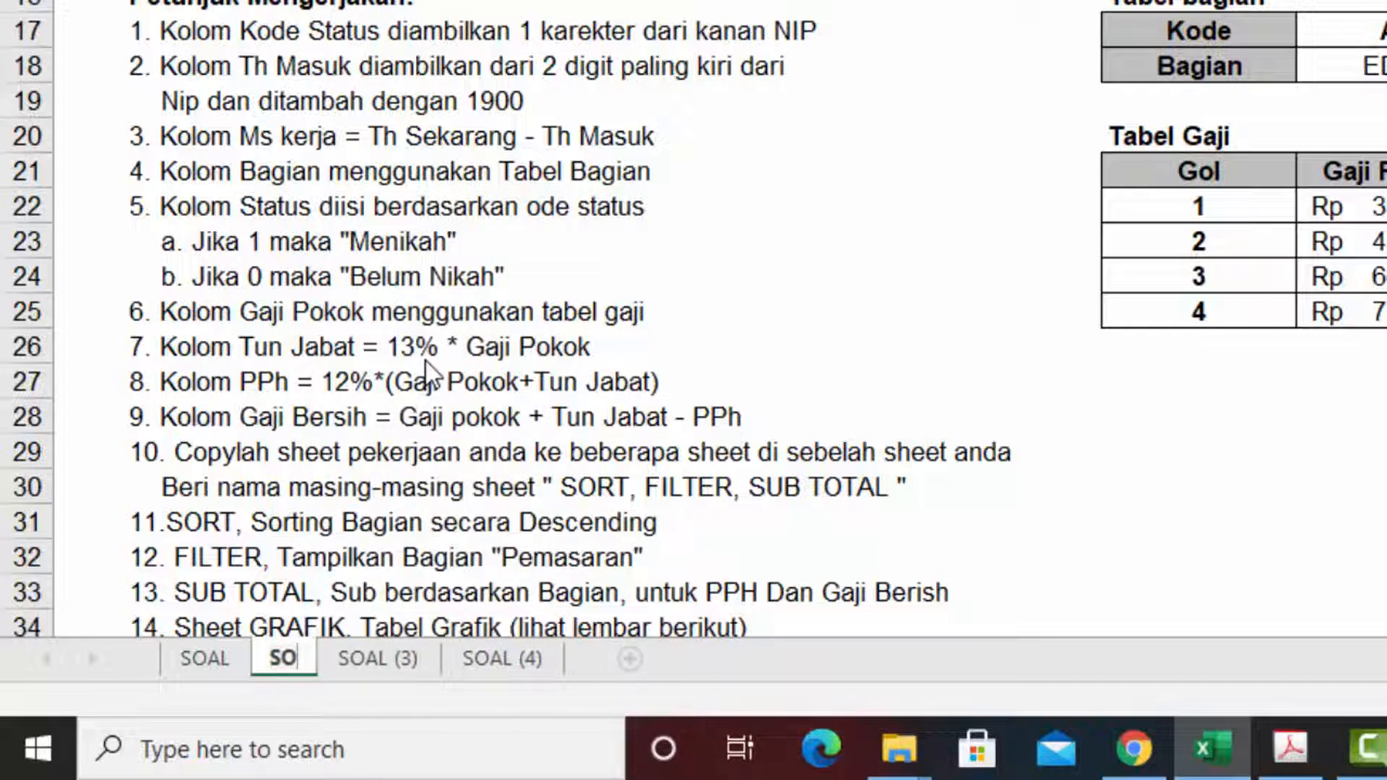
pyautogui.write('RT')
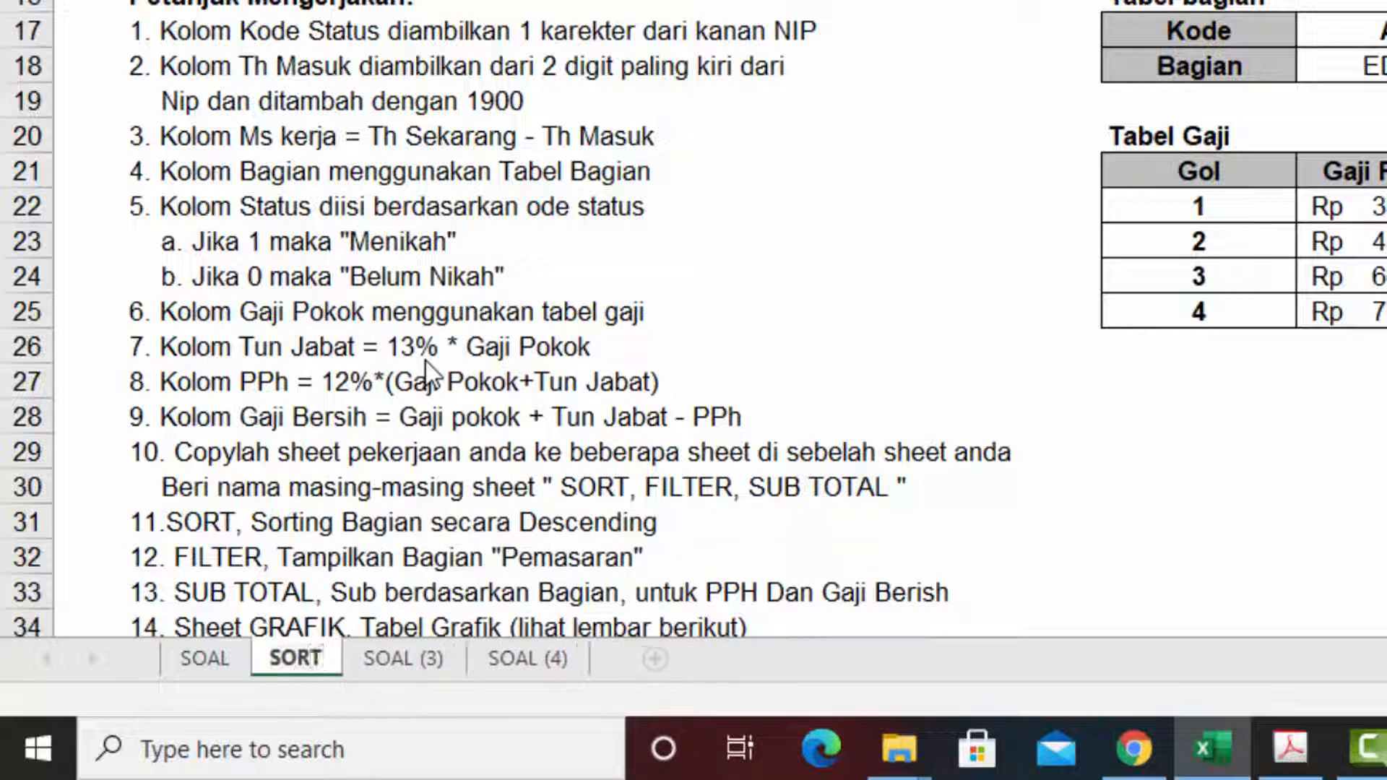
# Rename the SOAL (3) sheet as FILTER
pyautogui.click(421, 654)
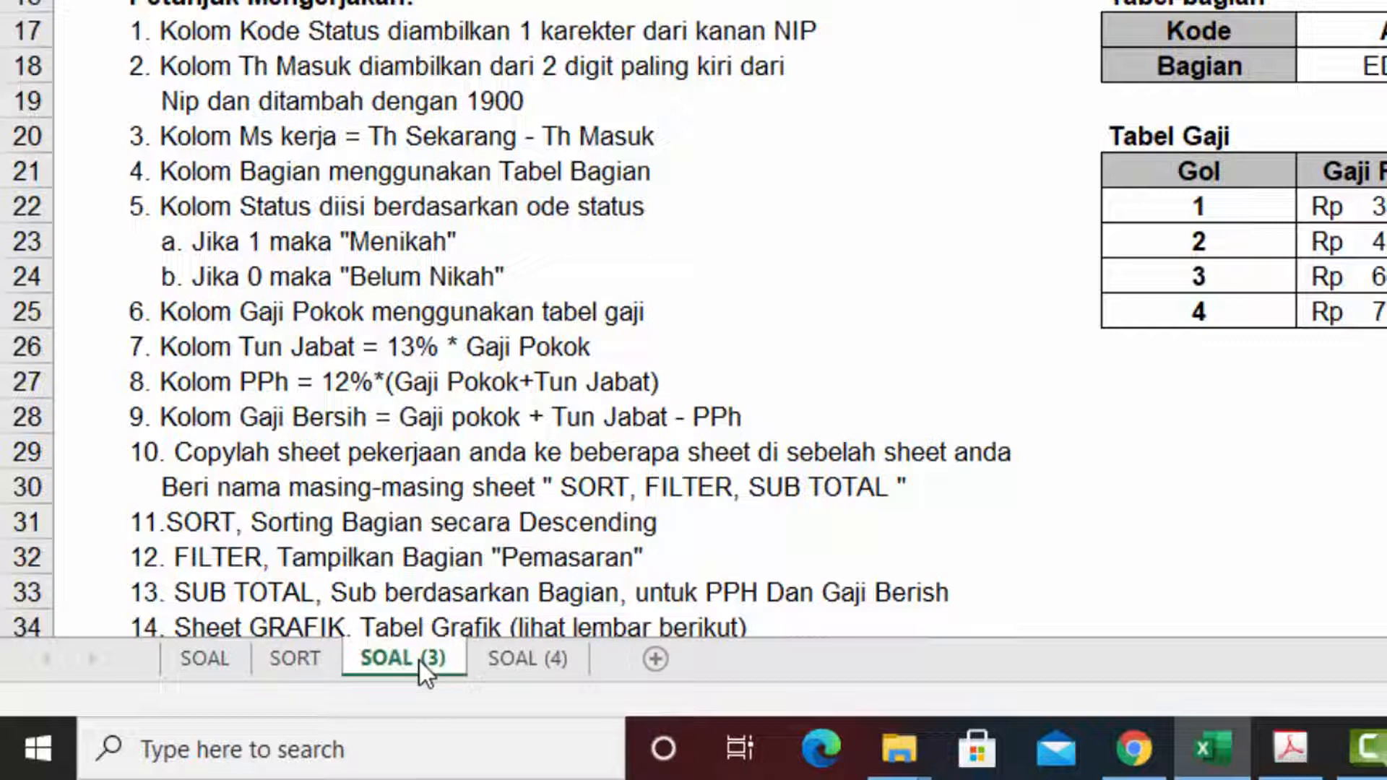
pyautogui.rightClick(419, 662)
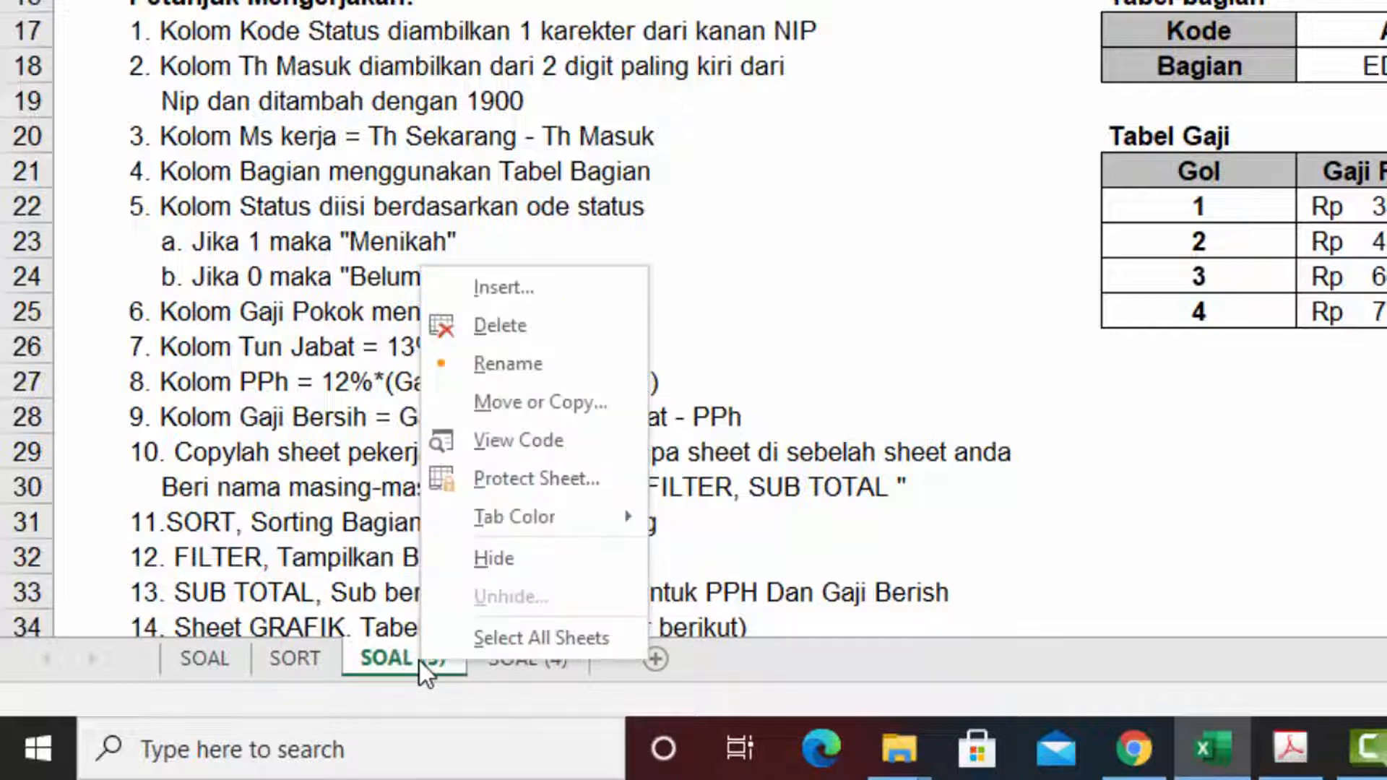
pyautogui.click(553, 371)
pyautogui.write('FI')
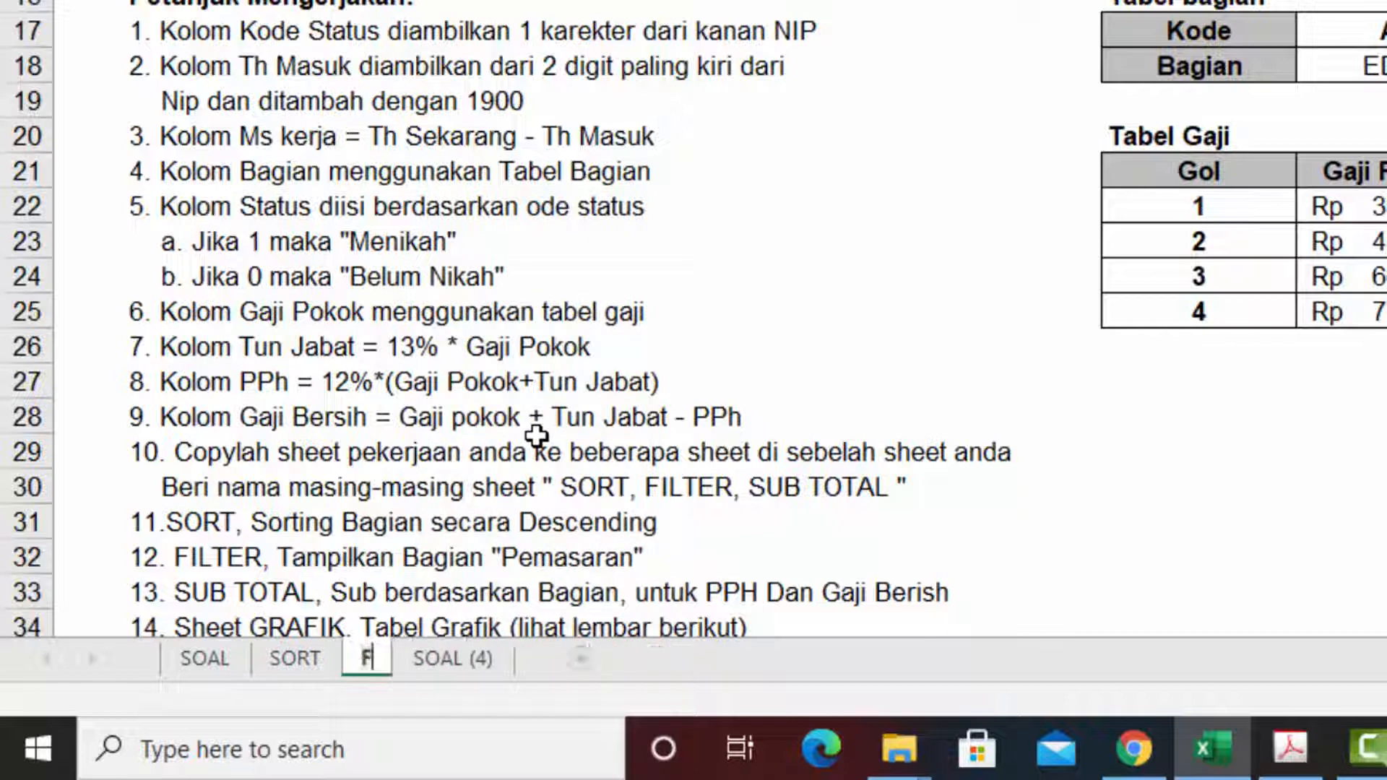
pyautogui.write('LTER')
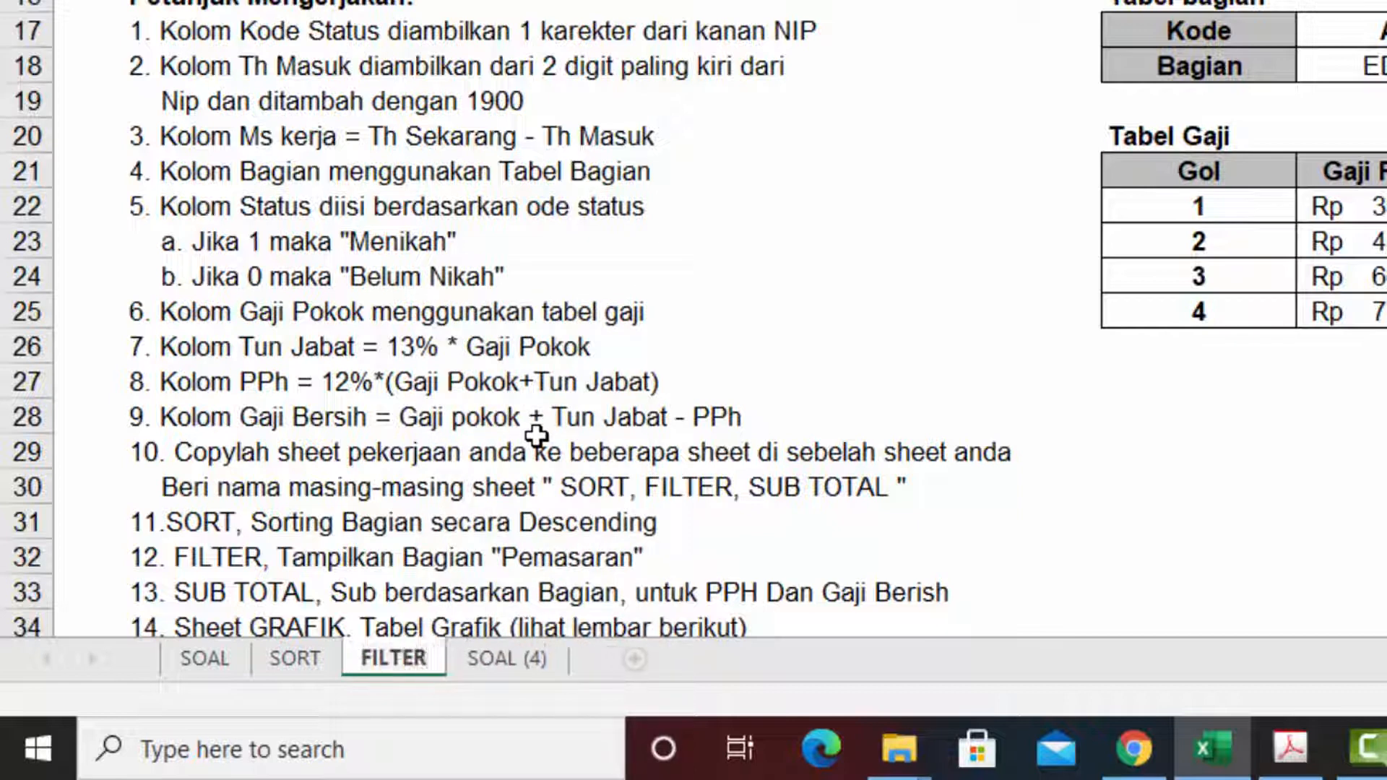
# Rename the SOAL (4) sheet as SUB TOTAL
pyautogui.click(528, 659)
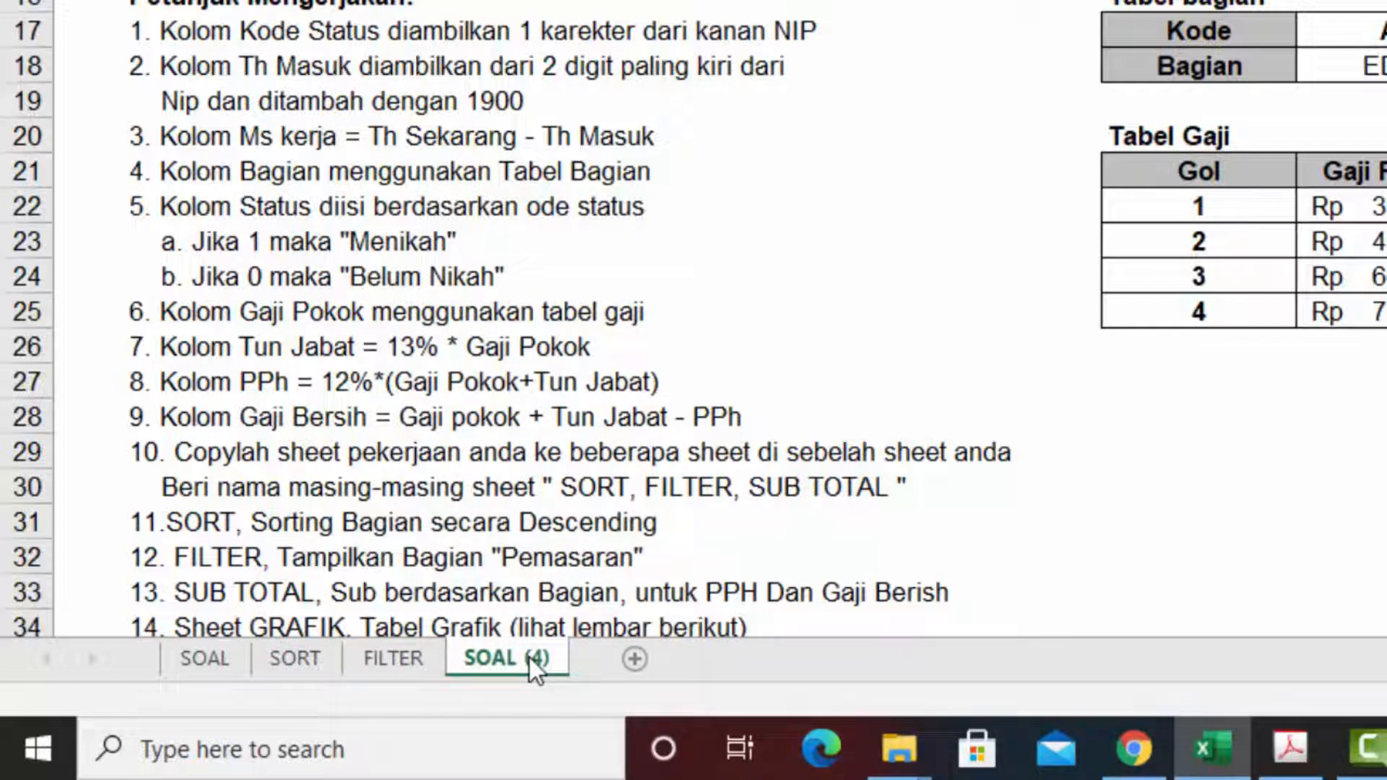
pyautogui.rightClick(527, 656)
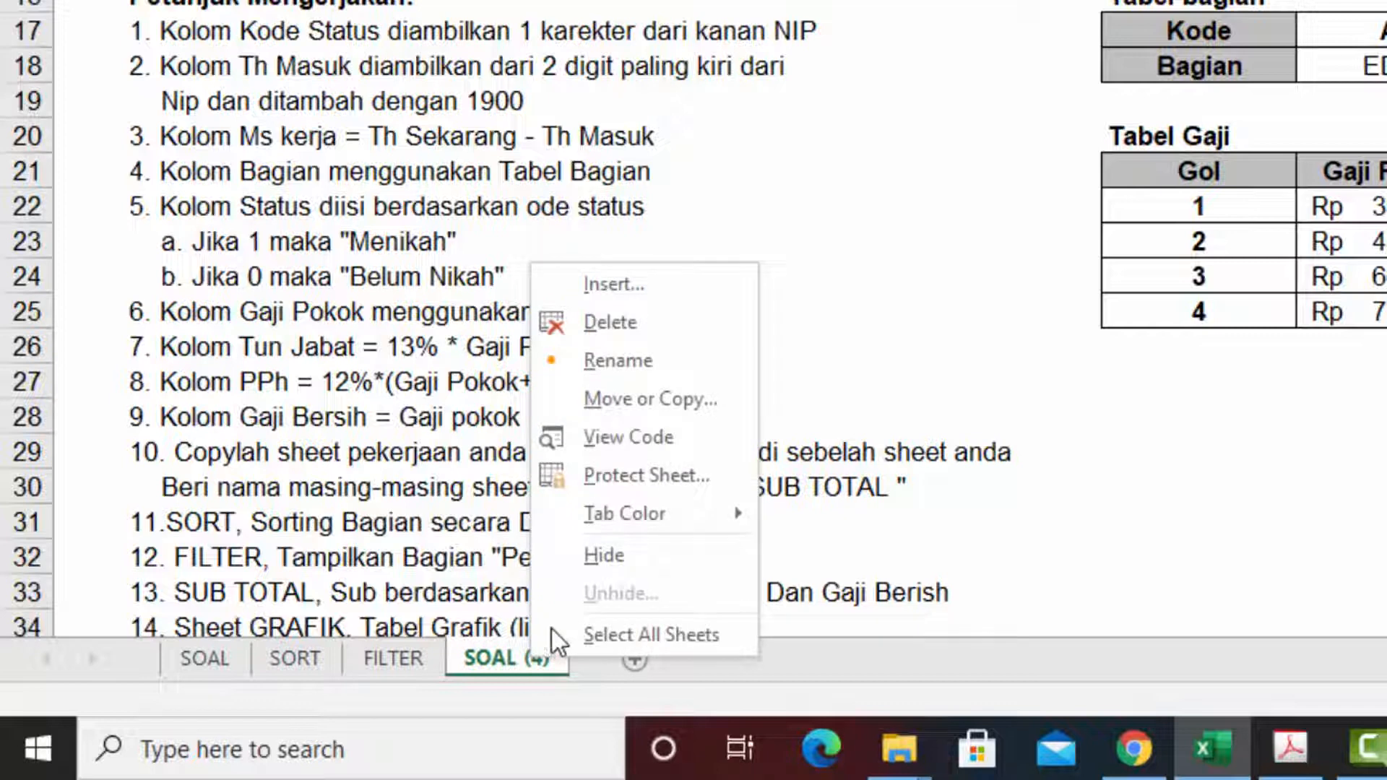
pyautogui.click(630, 359)
pyautogui.write('SUB TOTAL')
pyautogui.press('Return')
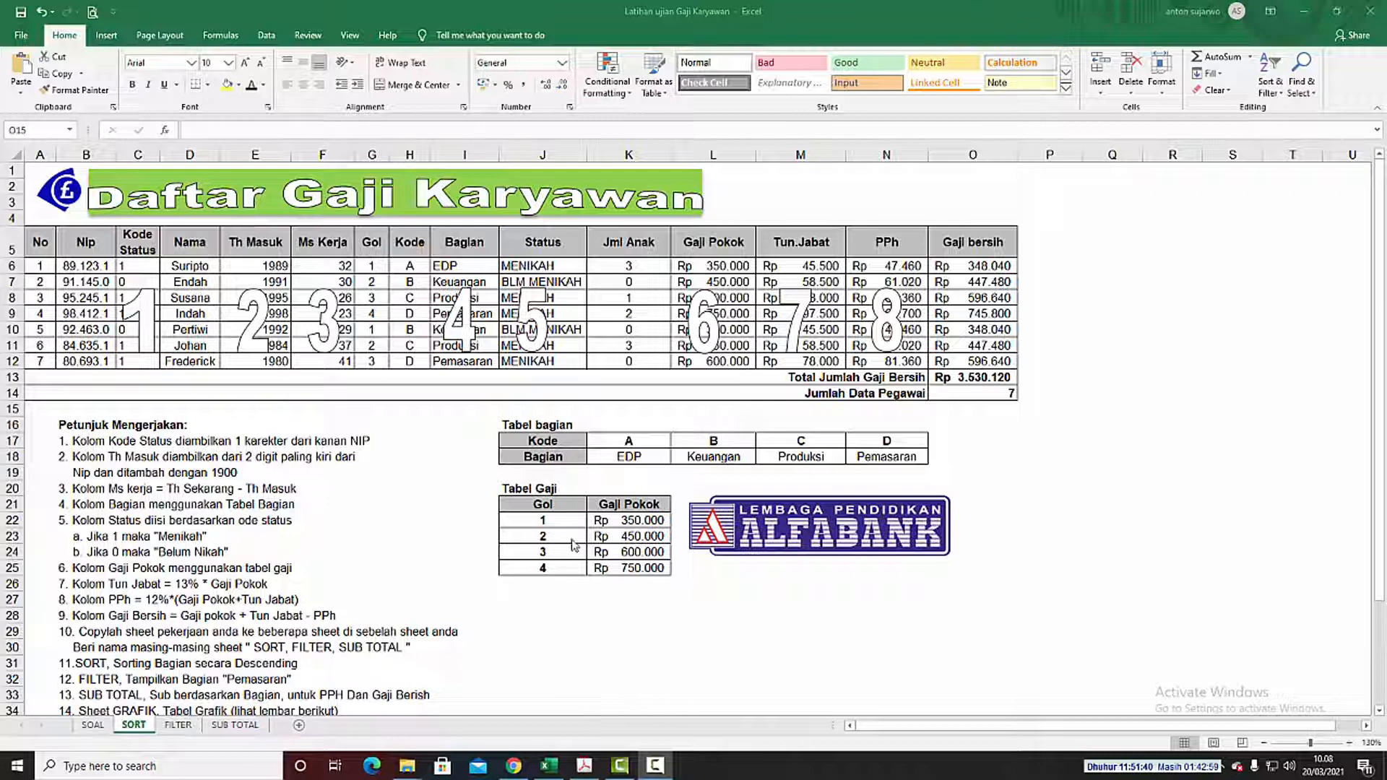
# On the SORT sheet, sort the payroll table B5:O12, with headers, by Bagian cell values in Z to A order
pyautogui.click(134, 727)
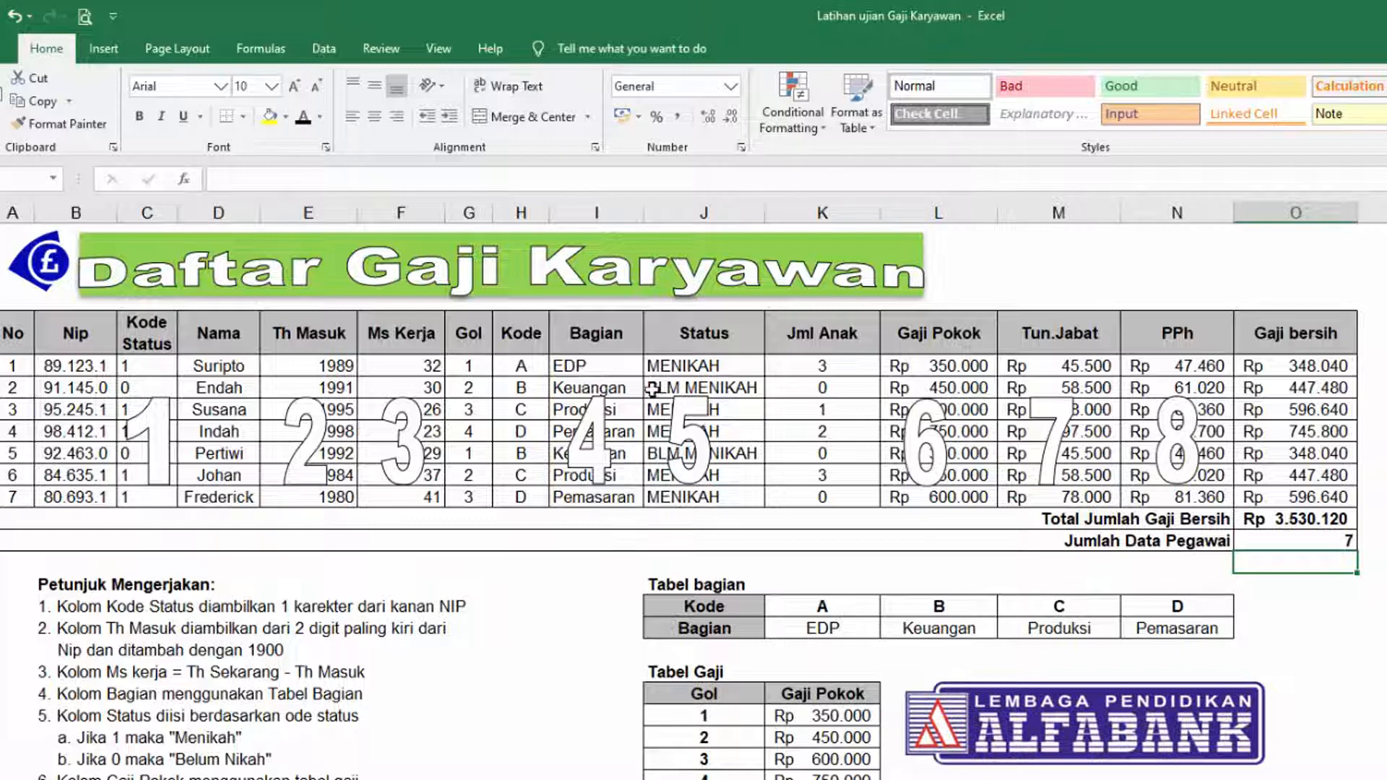
pyautogui.moveTo(75, 323); pyautogui.dragTo(1280, 494)
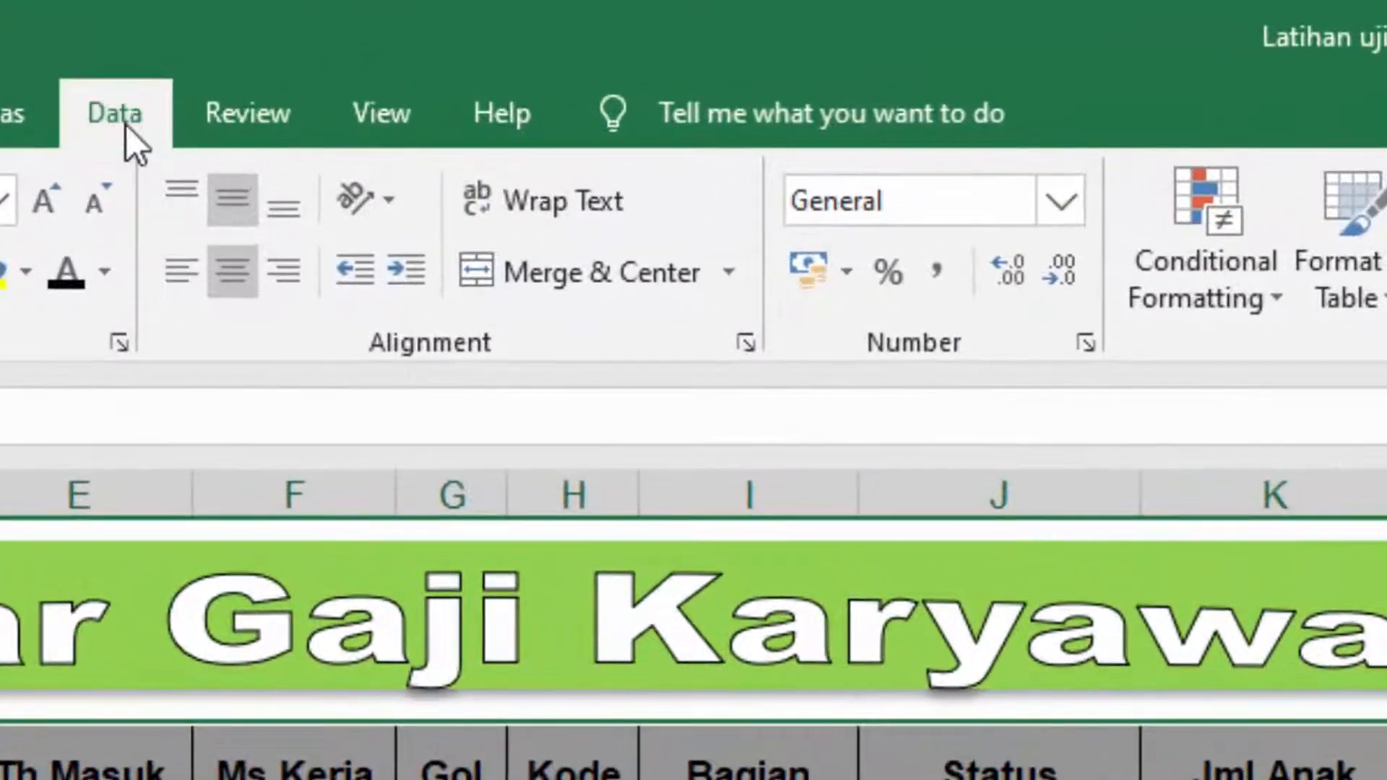
pyautogui.click(329, 53)
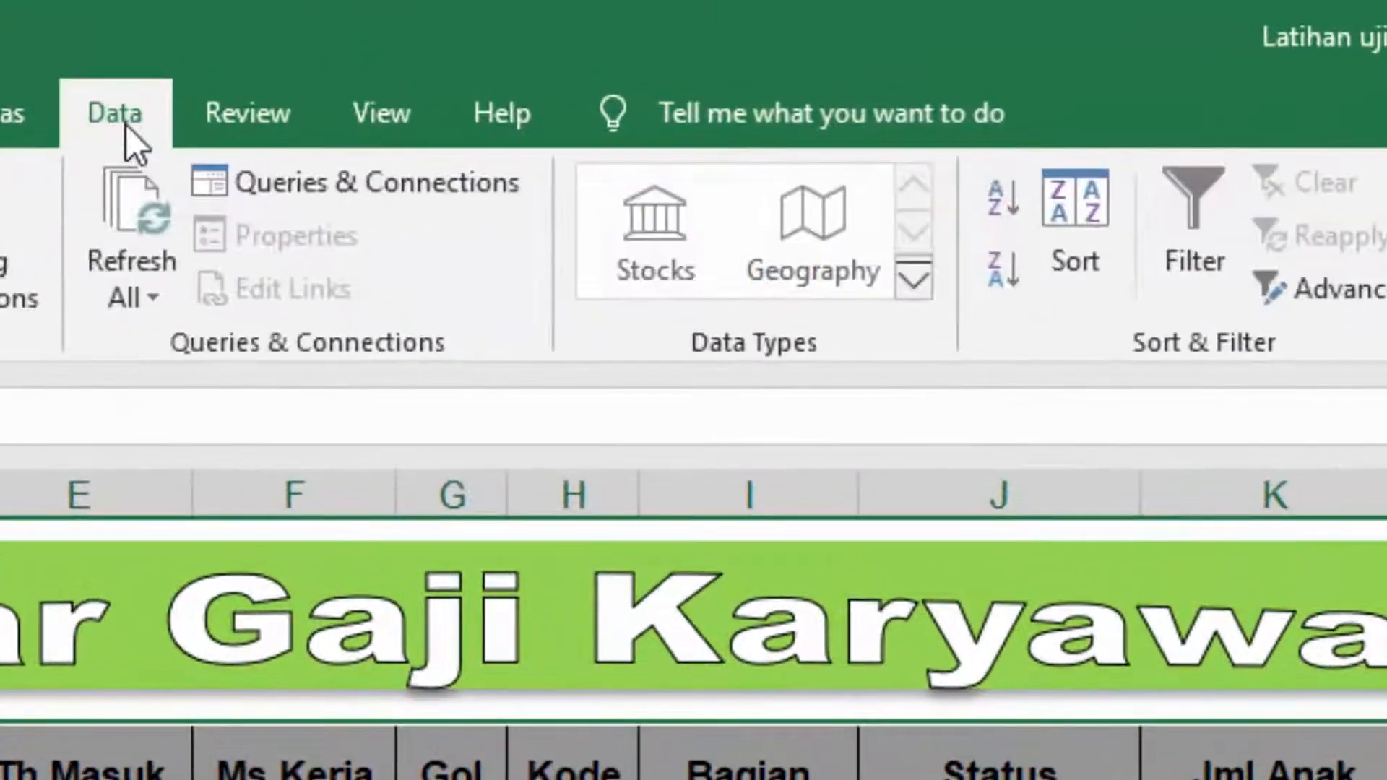
pyautogui.click(1069, 210)
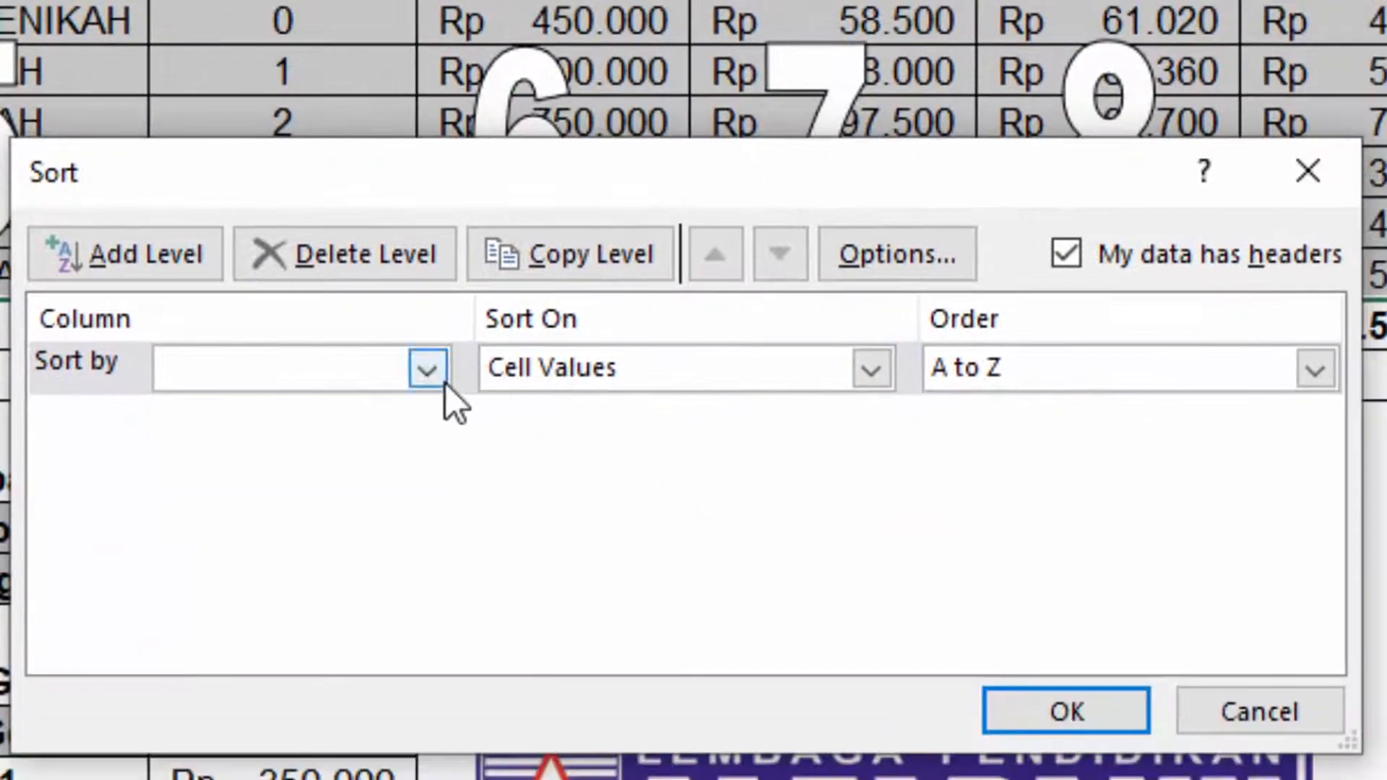
pyautogui.click(430, 370)
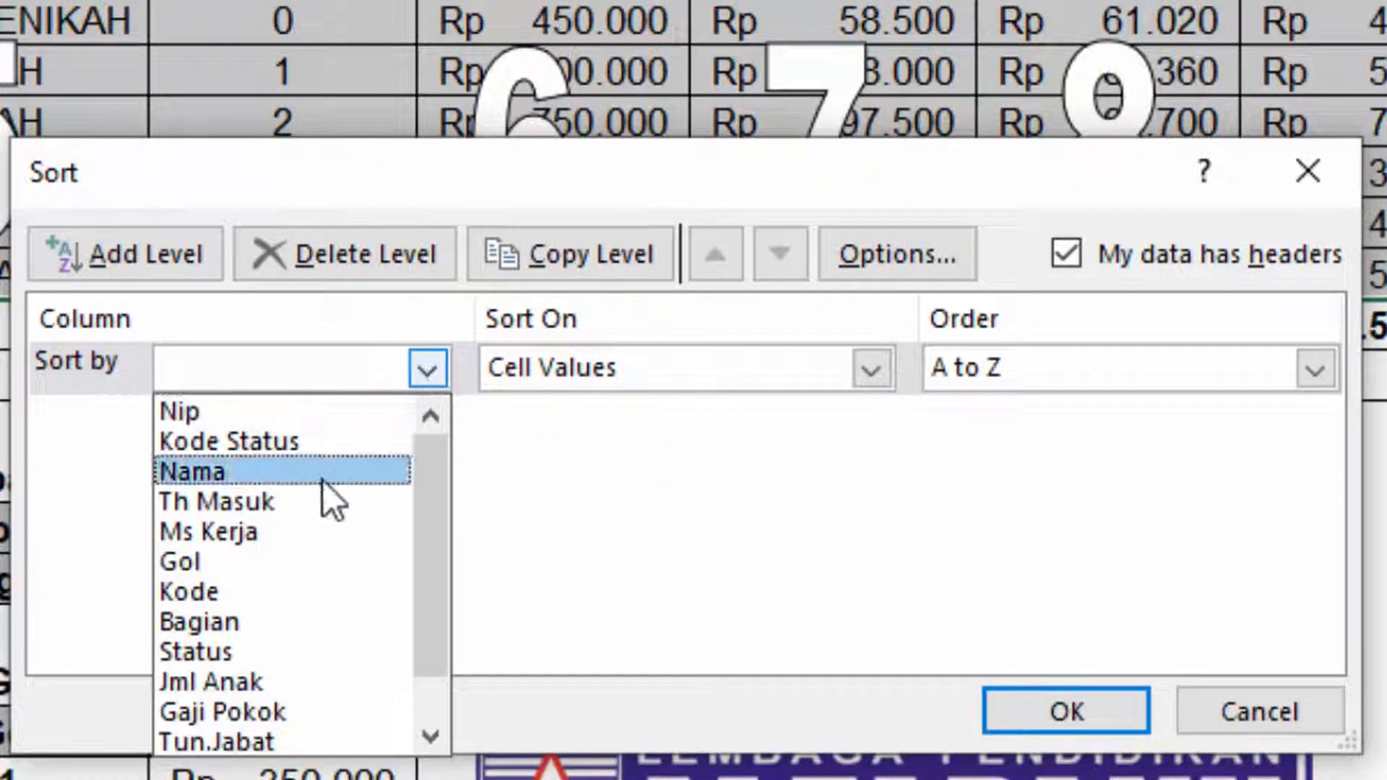
pyautogui.click(239, 630)
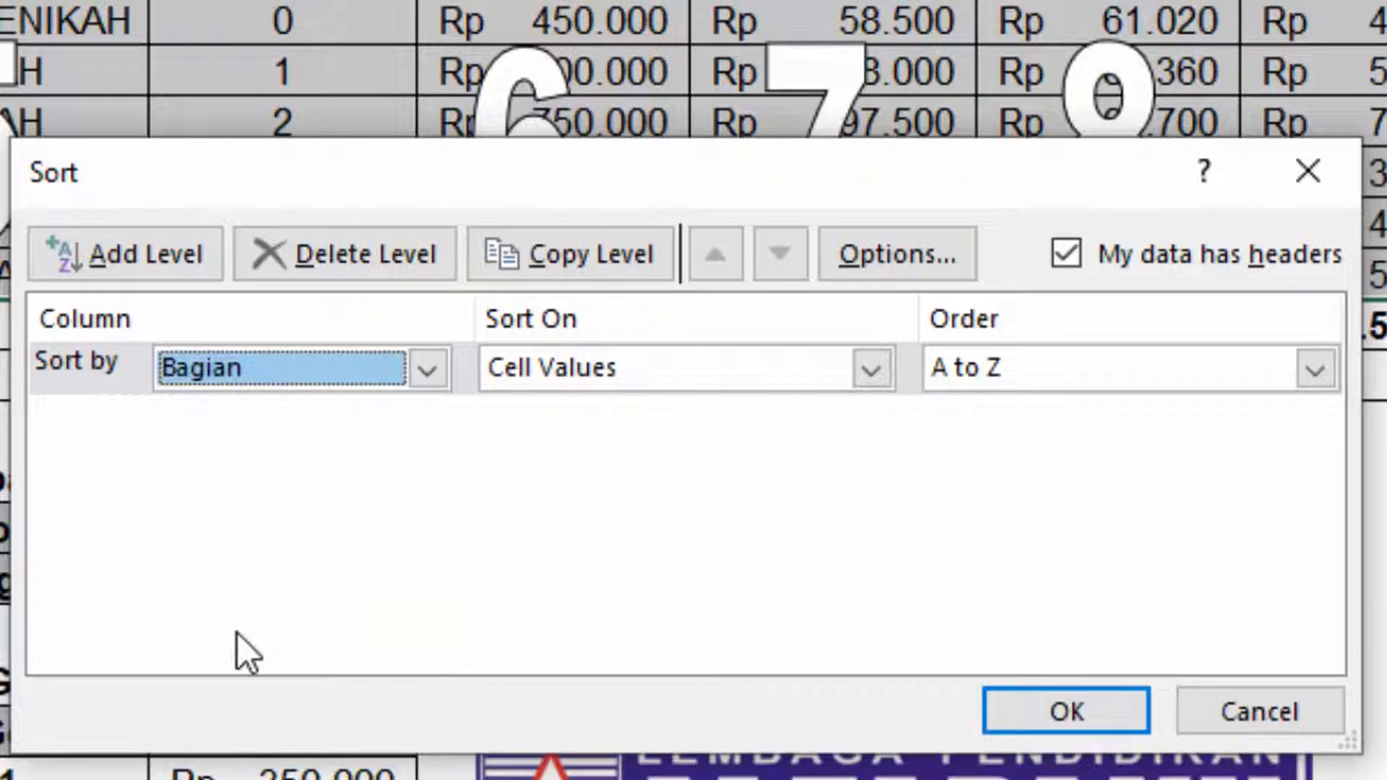
pyautogui.click(1031, 378)
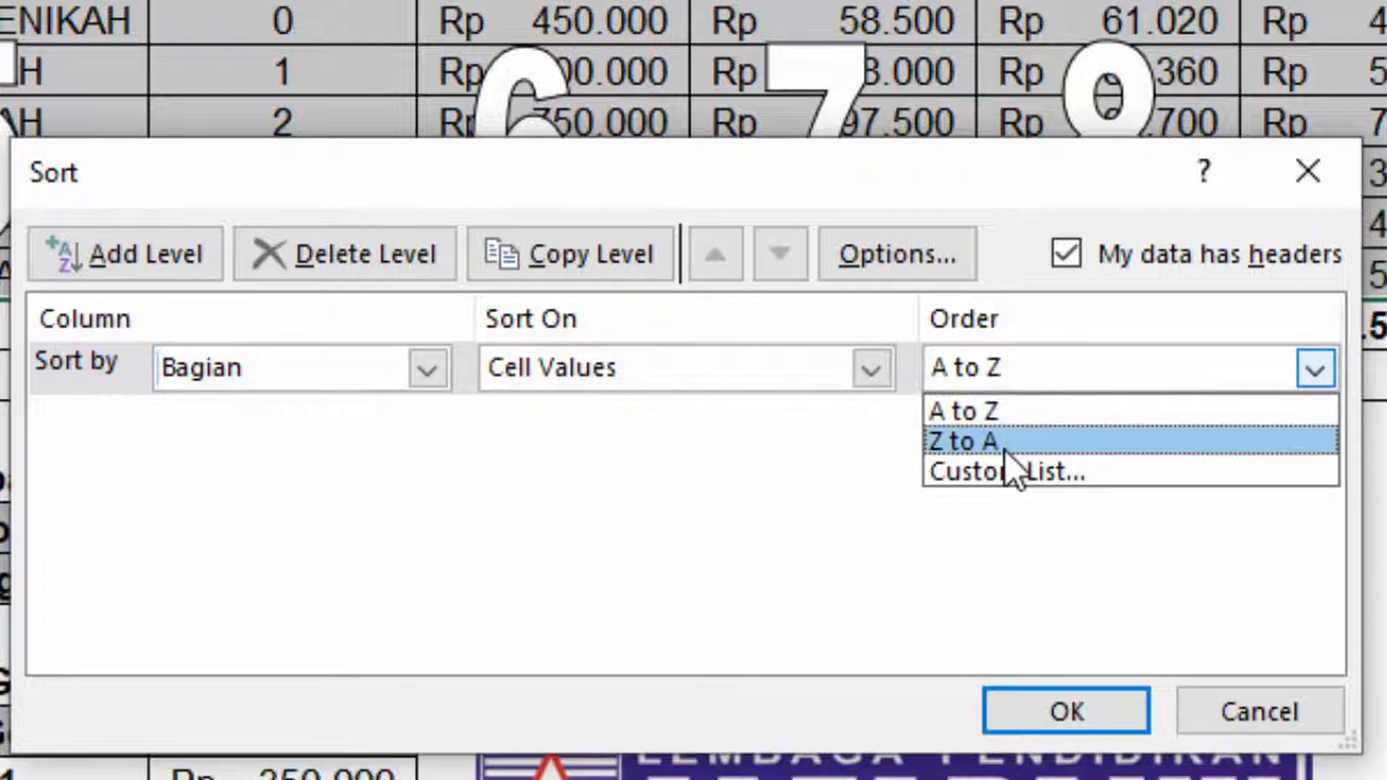
pyautogui.click(965, 443)
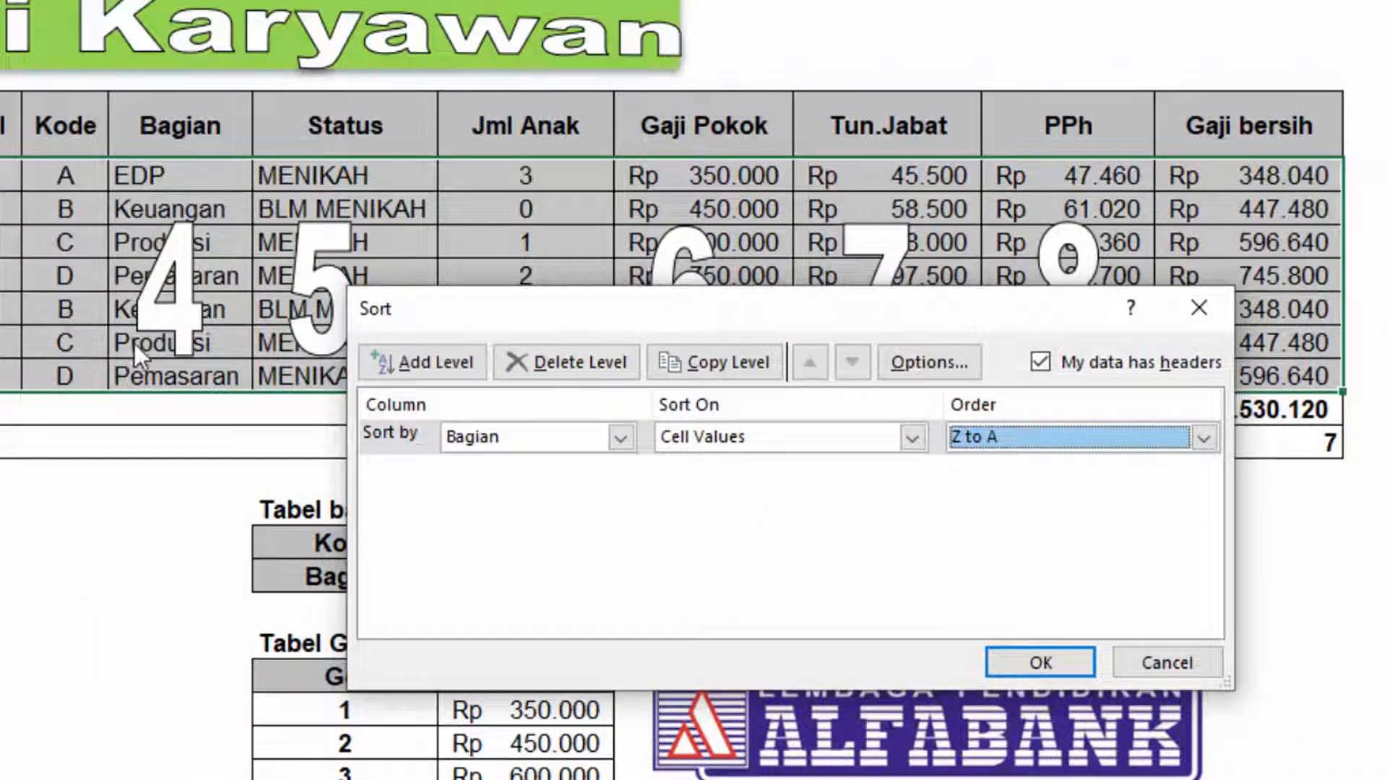
pyautogui.click(1061, 663)
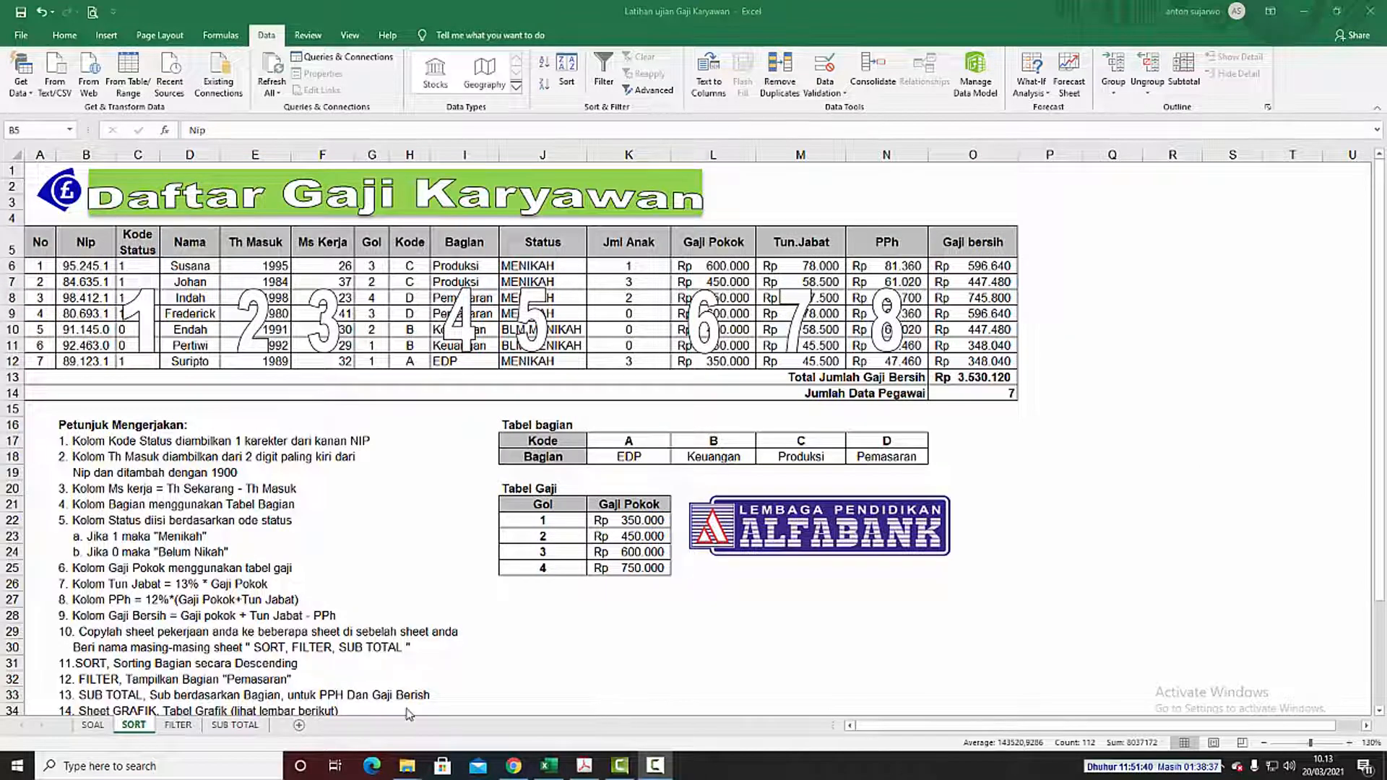
# On the FILTER sheet, turn on filtering for the payroll table, using the No to Gaji bersih header row
pyautogui.click(179, 726)
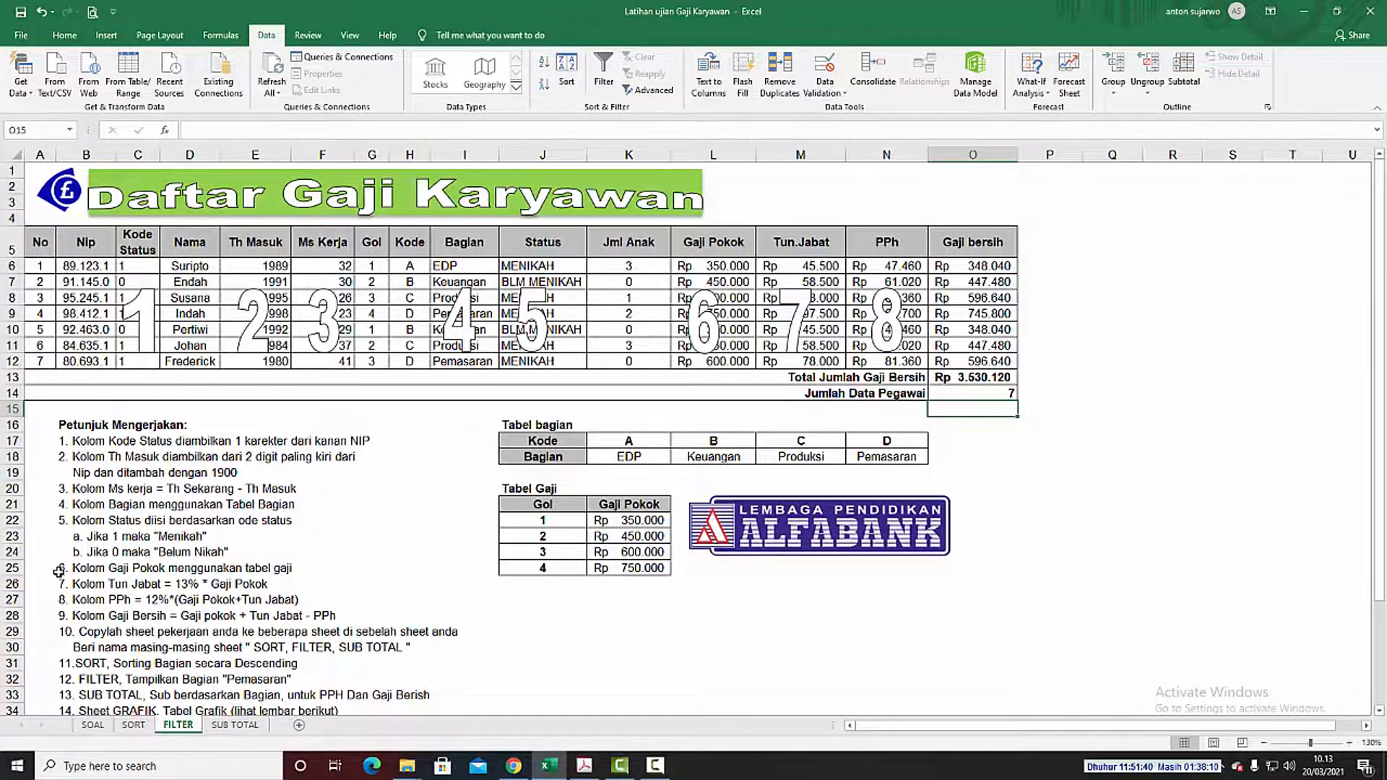
pyautogui.click(40, 240)
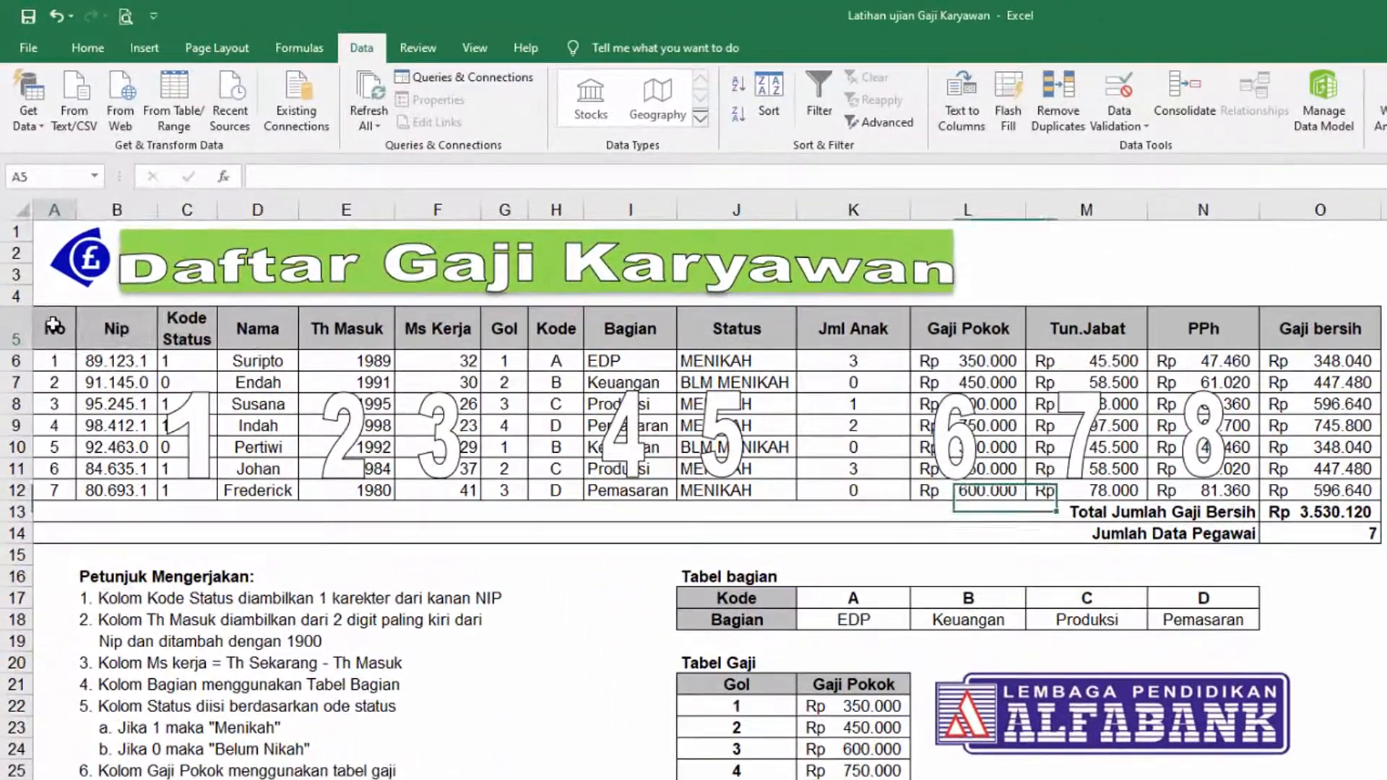
pyautogui.moveTo(54, 326); pyautogui.dragTo(1341, 495)
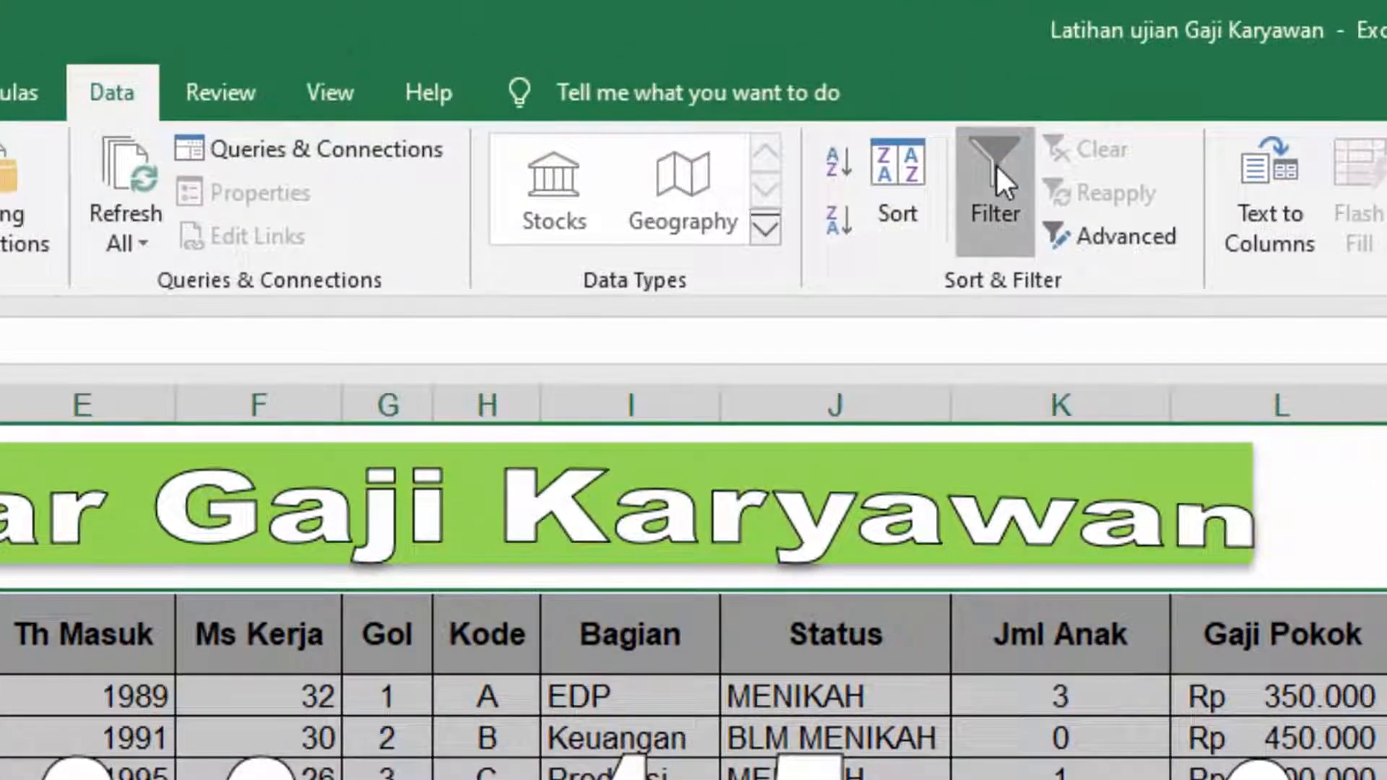
pyautogui.click(995, 163)
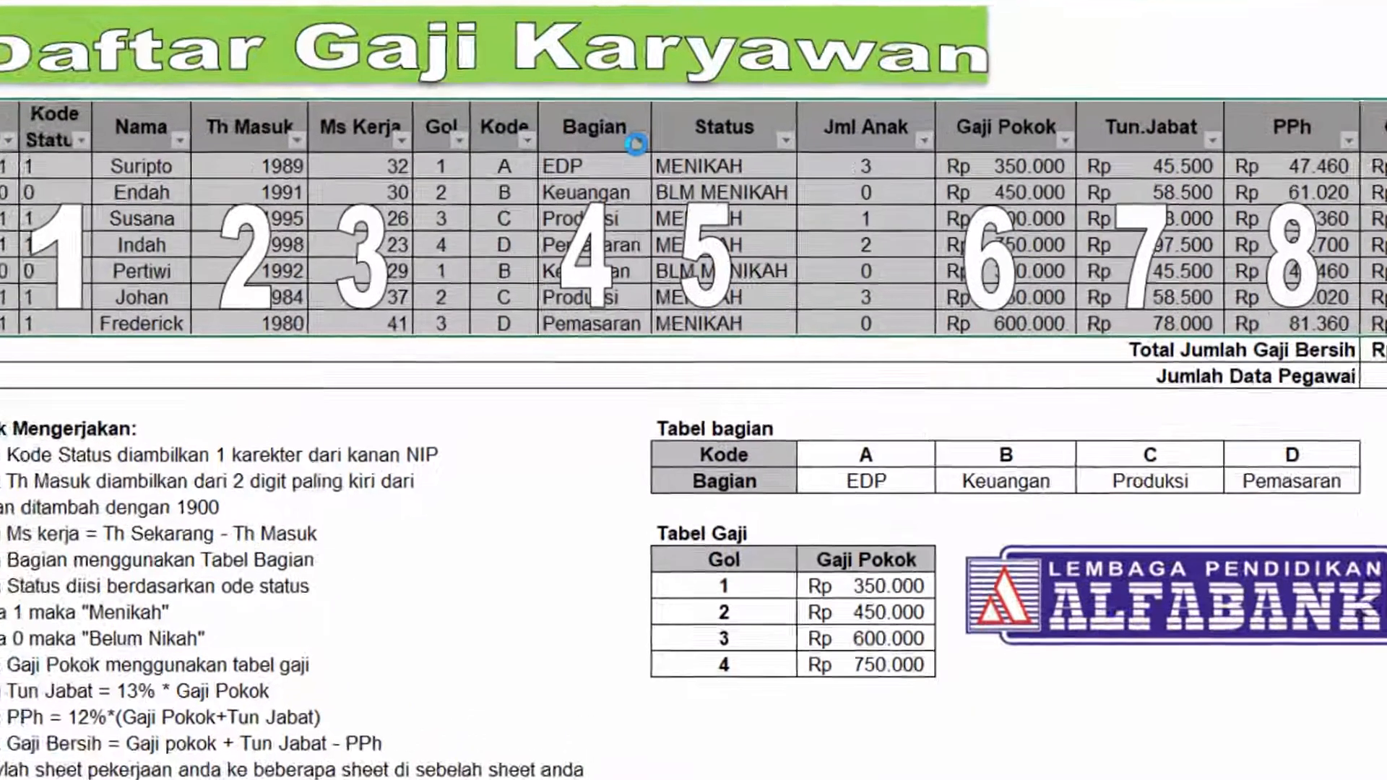
# Filter the Bagian column to show only the Pemasaran records
pyautogui.click(648, 156)
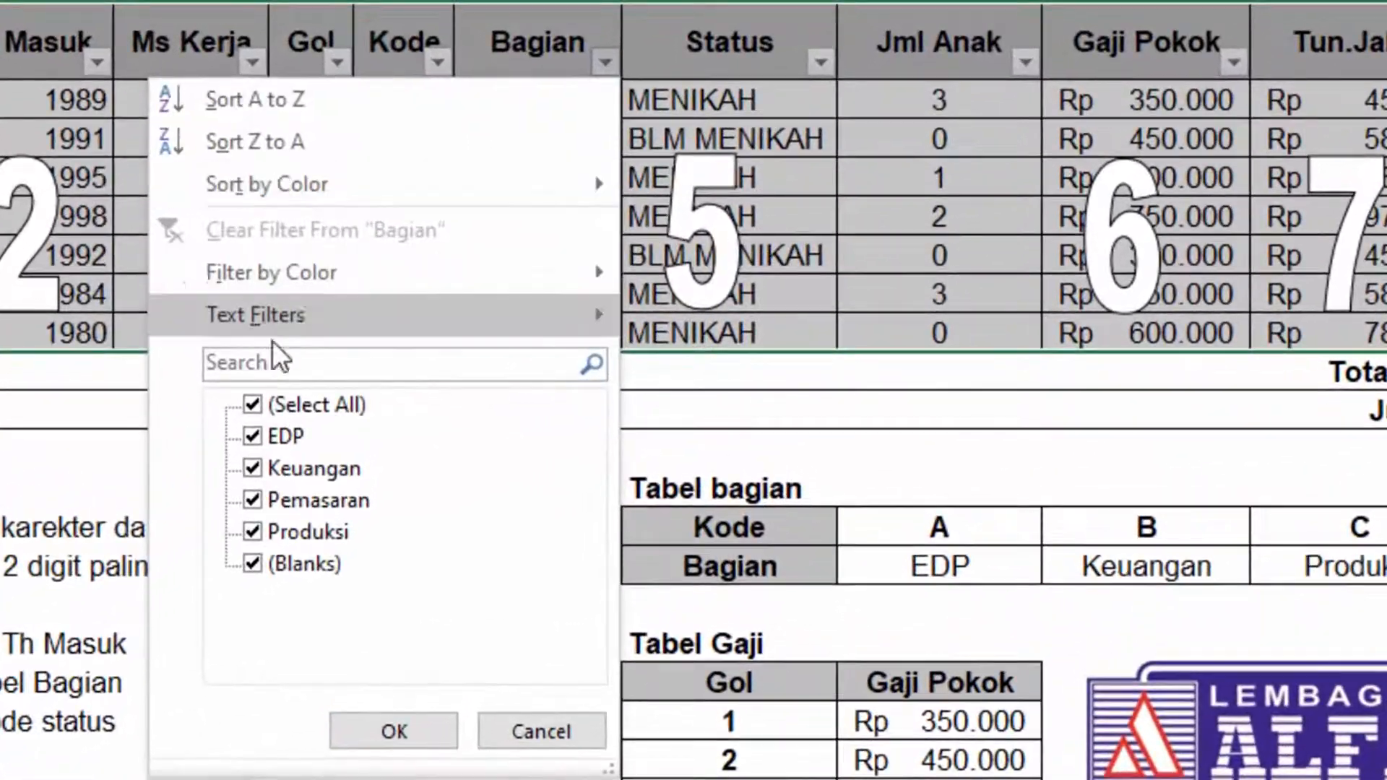
pyautogui.click(258, 405)
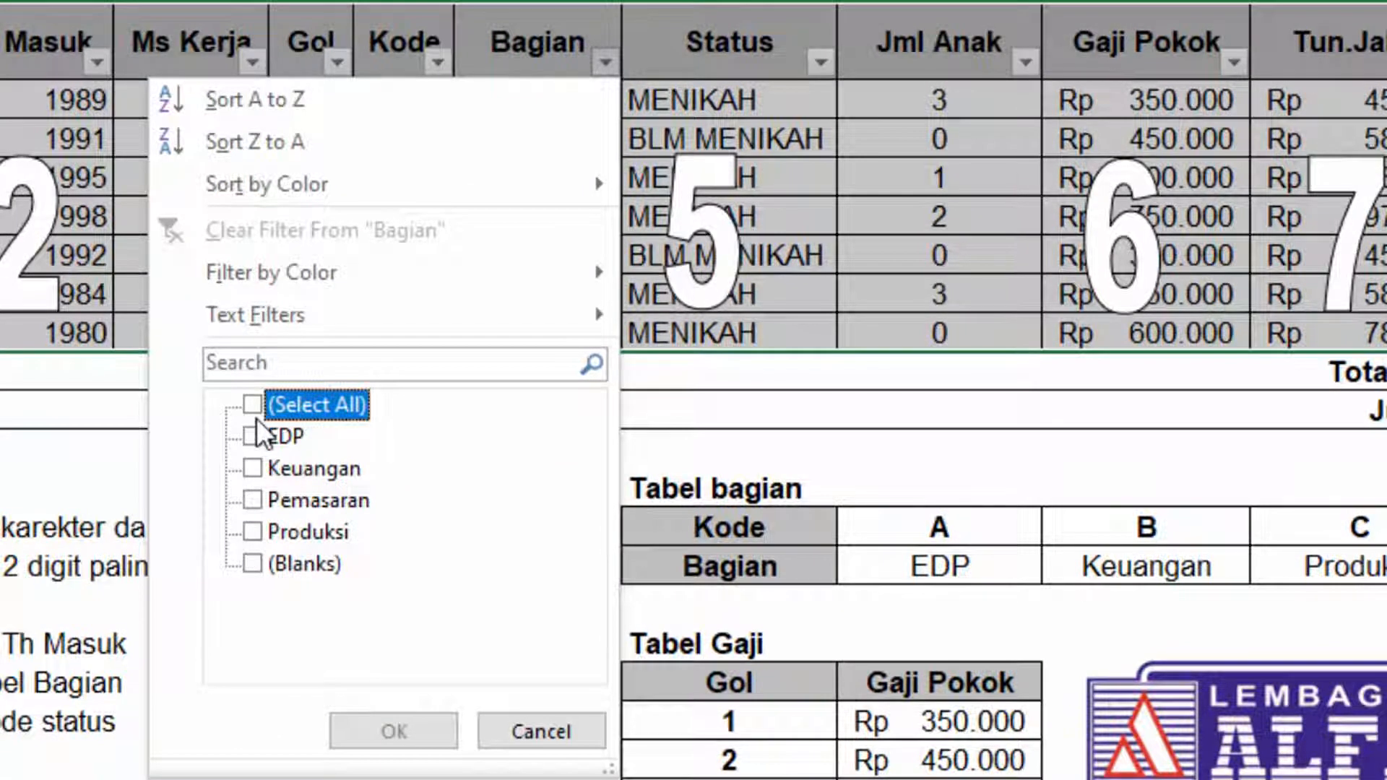
pyautogui.click(253, 501)
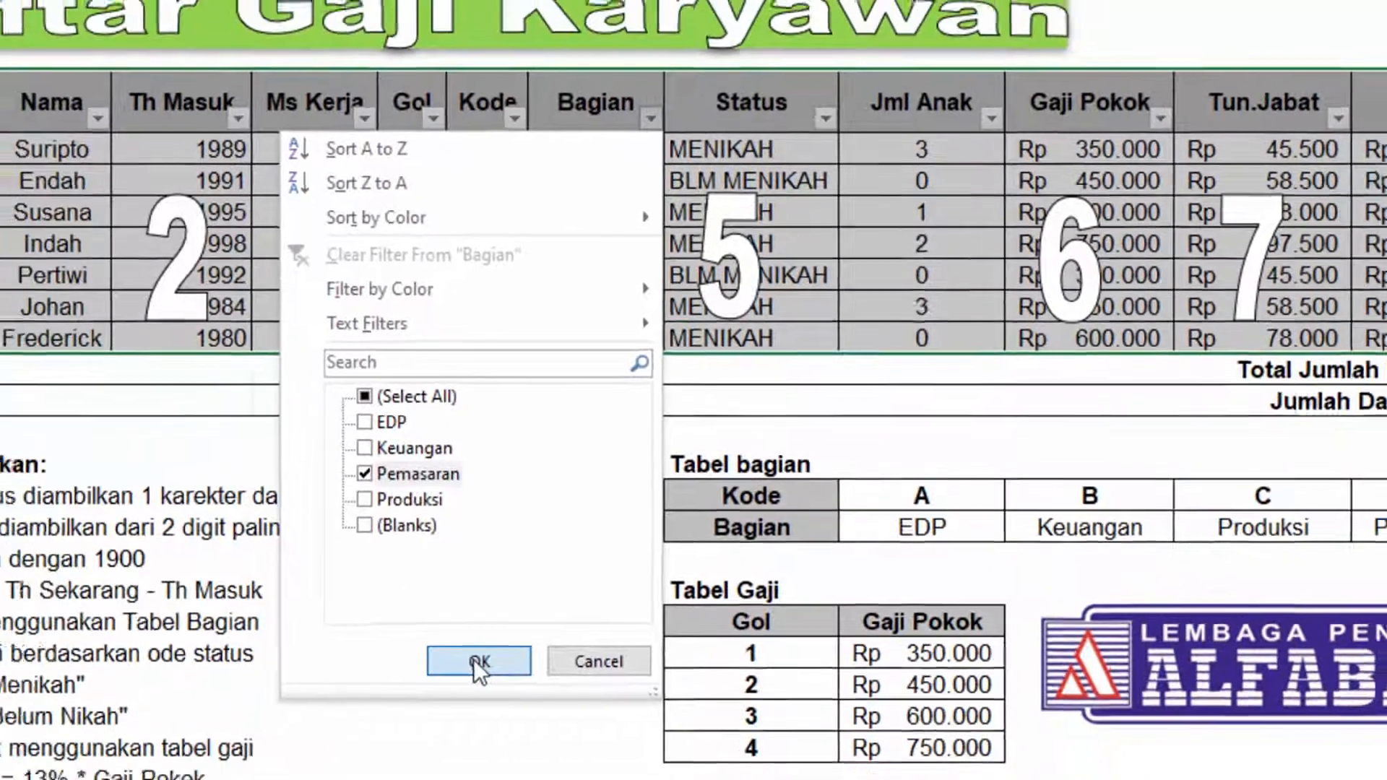
pyautogui.click(390, 729)
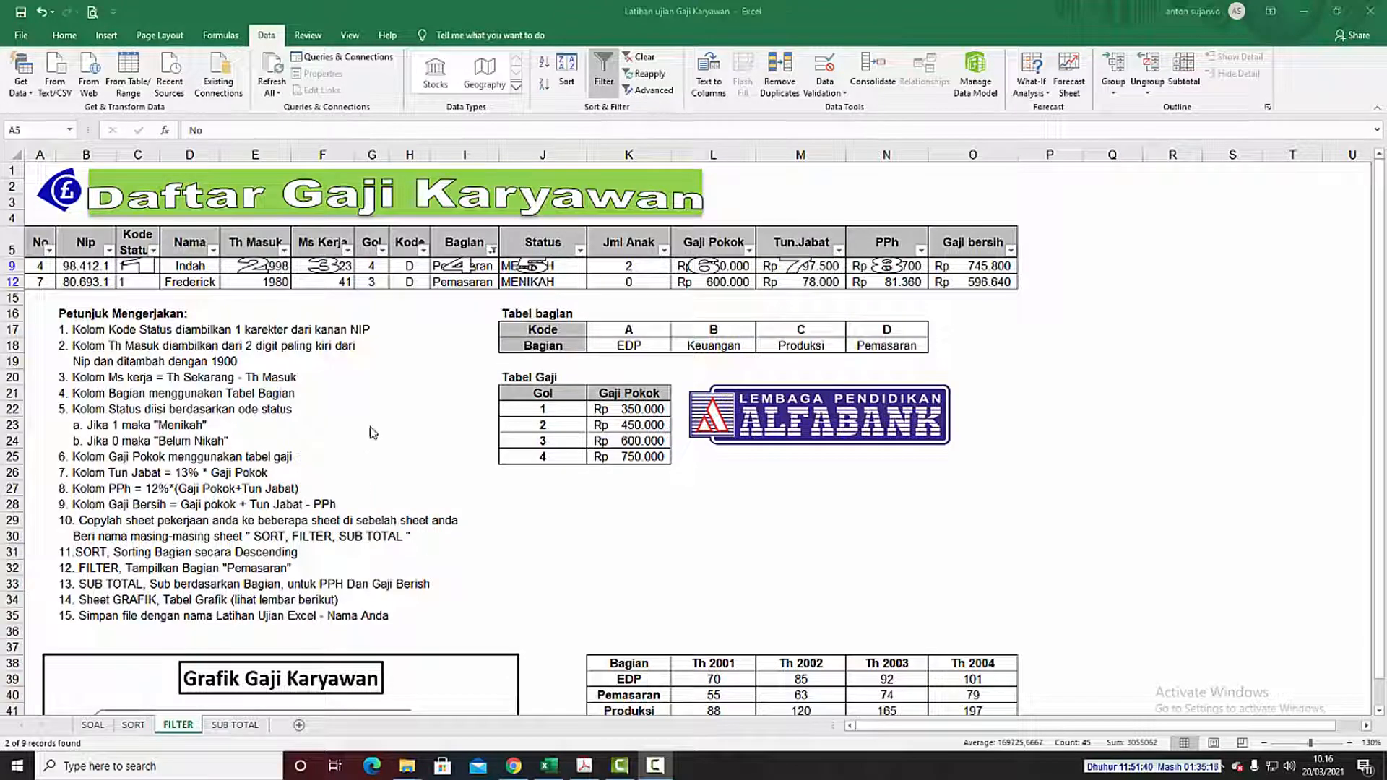
# On the SUB TOTAL sheet, delete rows 13 and 14 containing Total Jumlah Gaji Bersih and Jumlah Data Pegawai
pyautogui.click(236, 725)
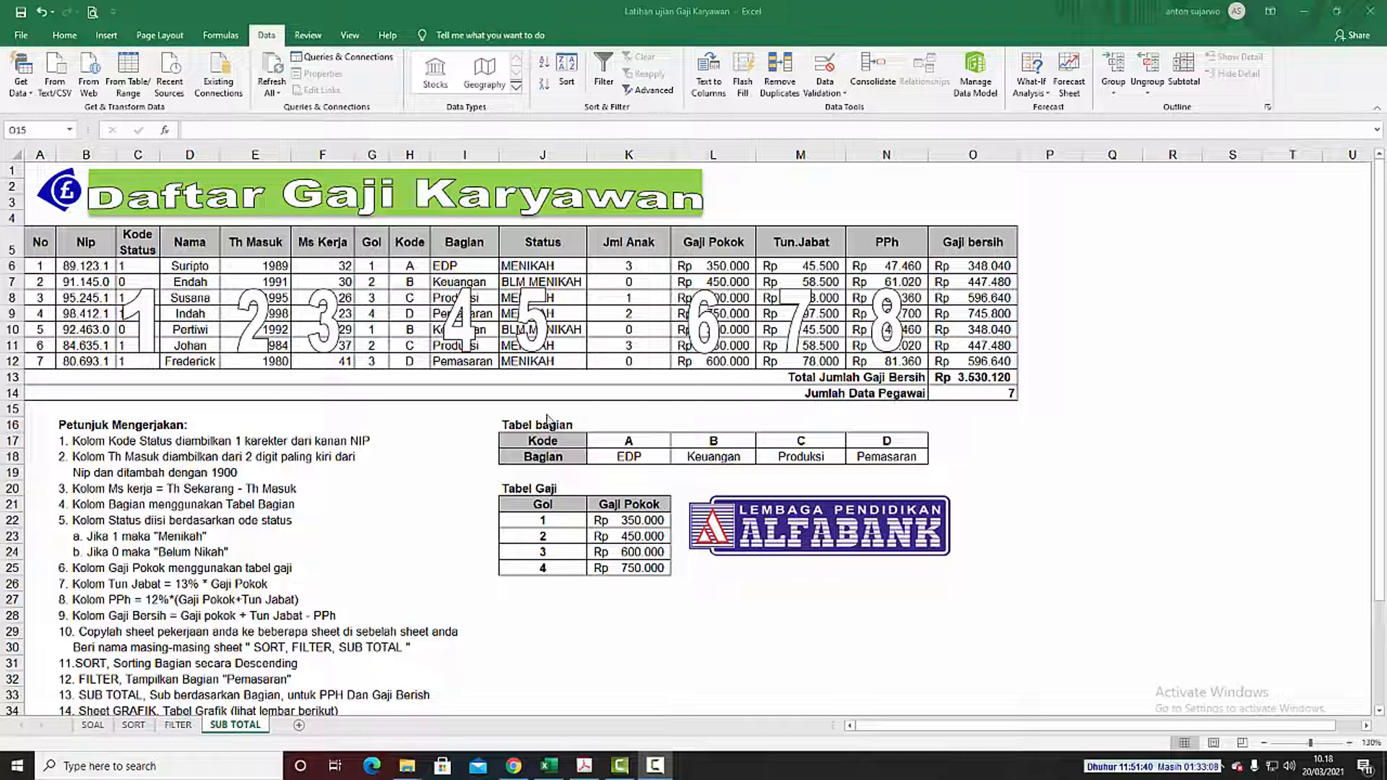
pyautogui.click(513, 416)
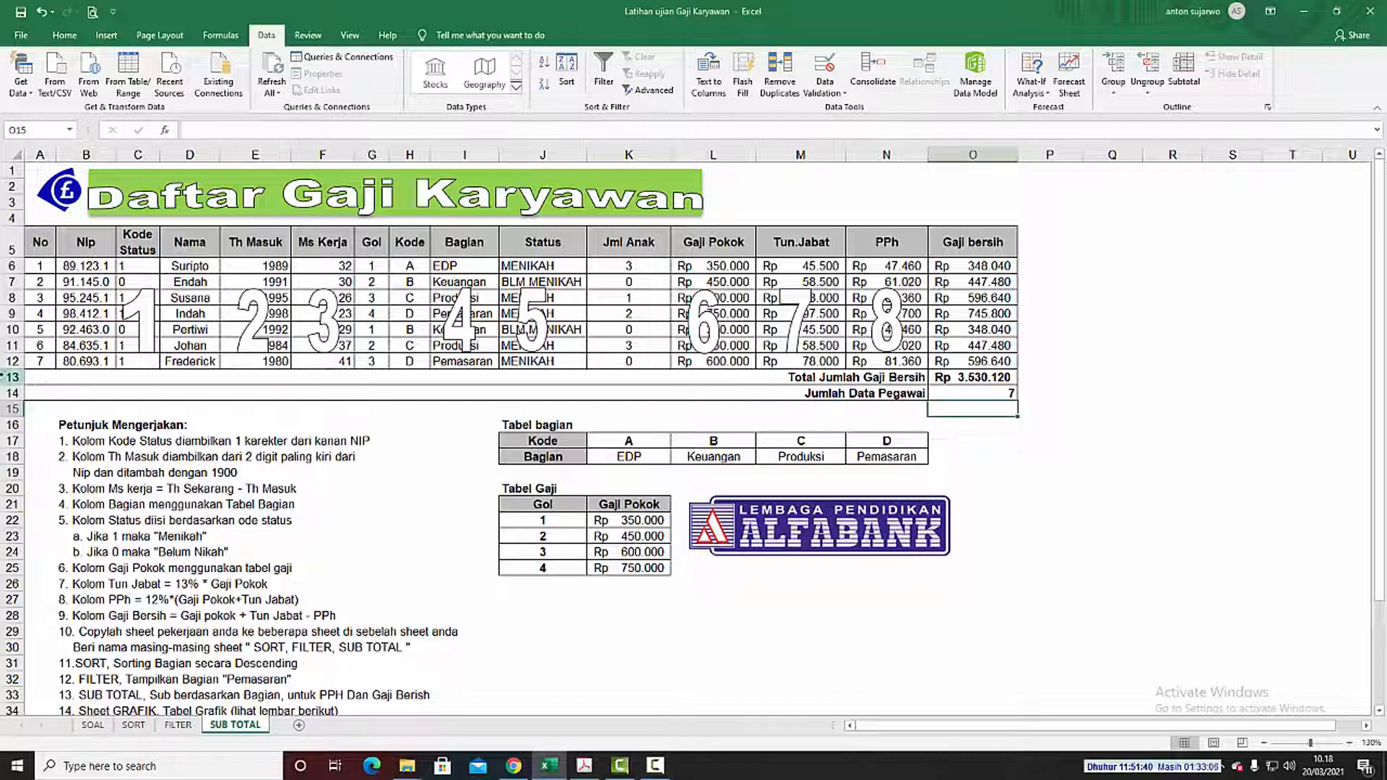
pyautogui.moveTo(12, 376); pyautogui.dragTo(12, 392)
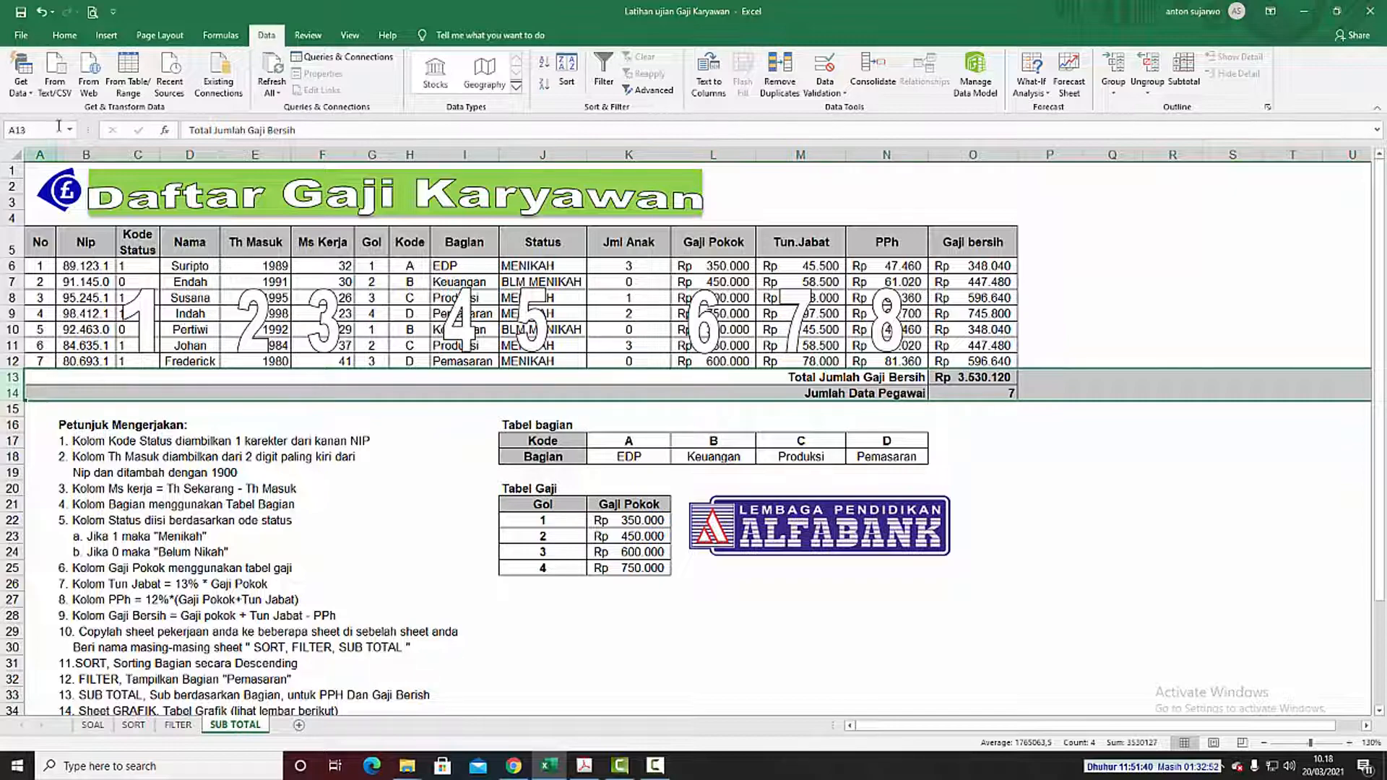
pyautogui.click(65, 36)
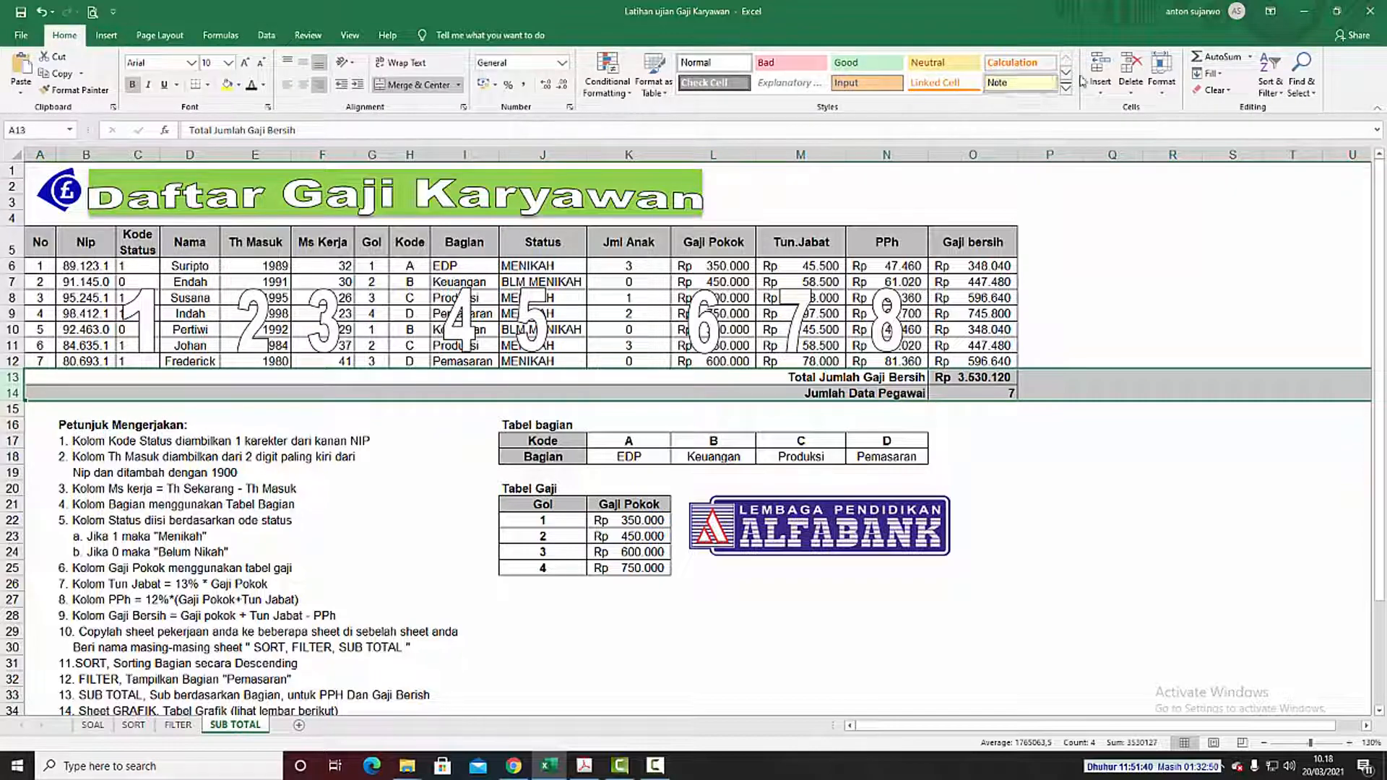
pyautogui.click(1131, 70)
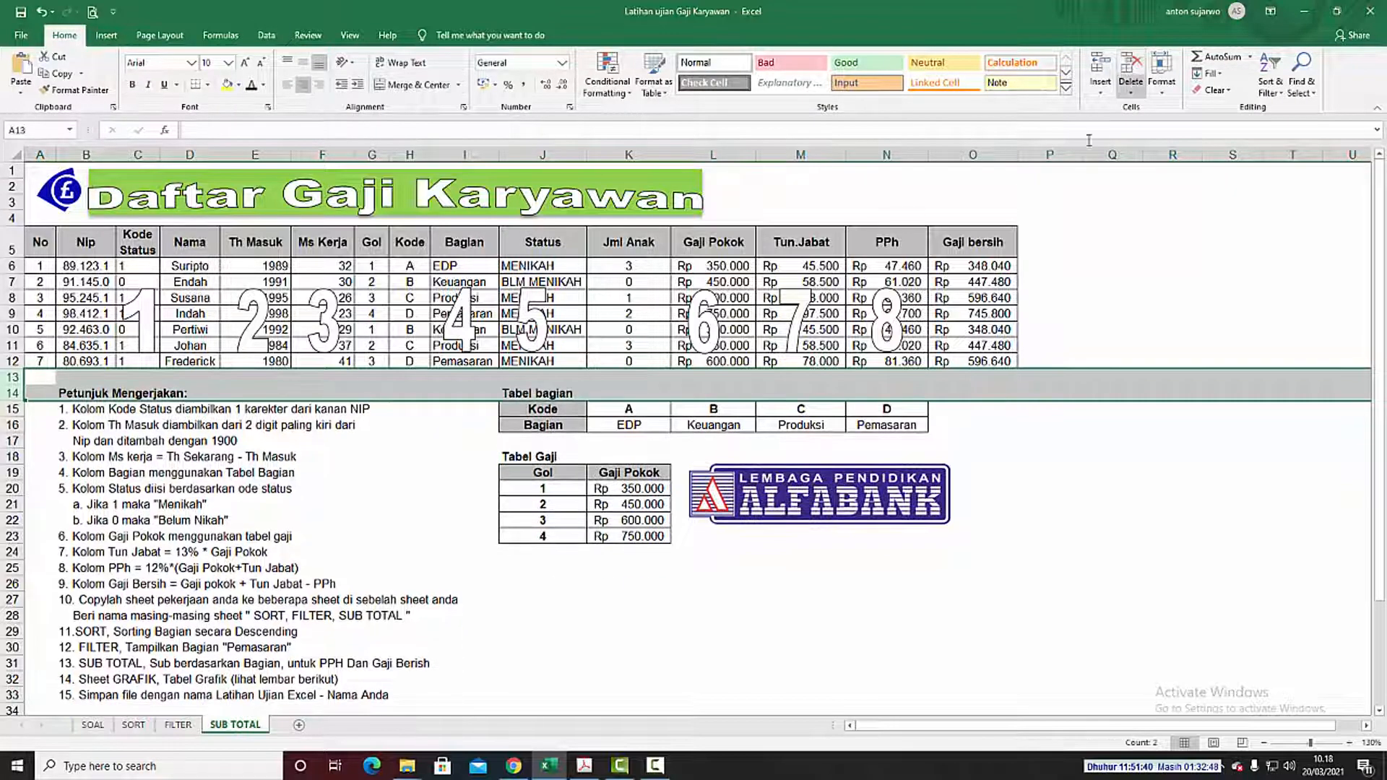
pyautogui.click(1095, 329)
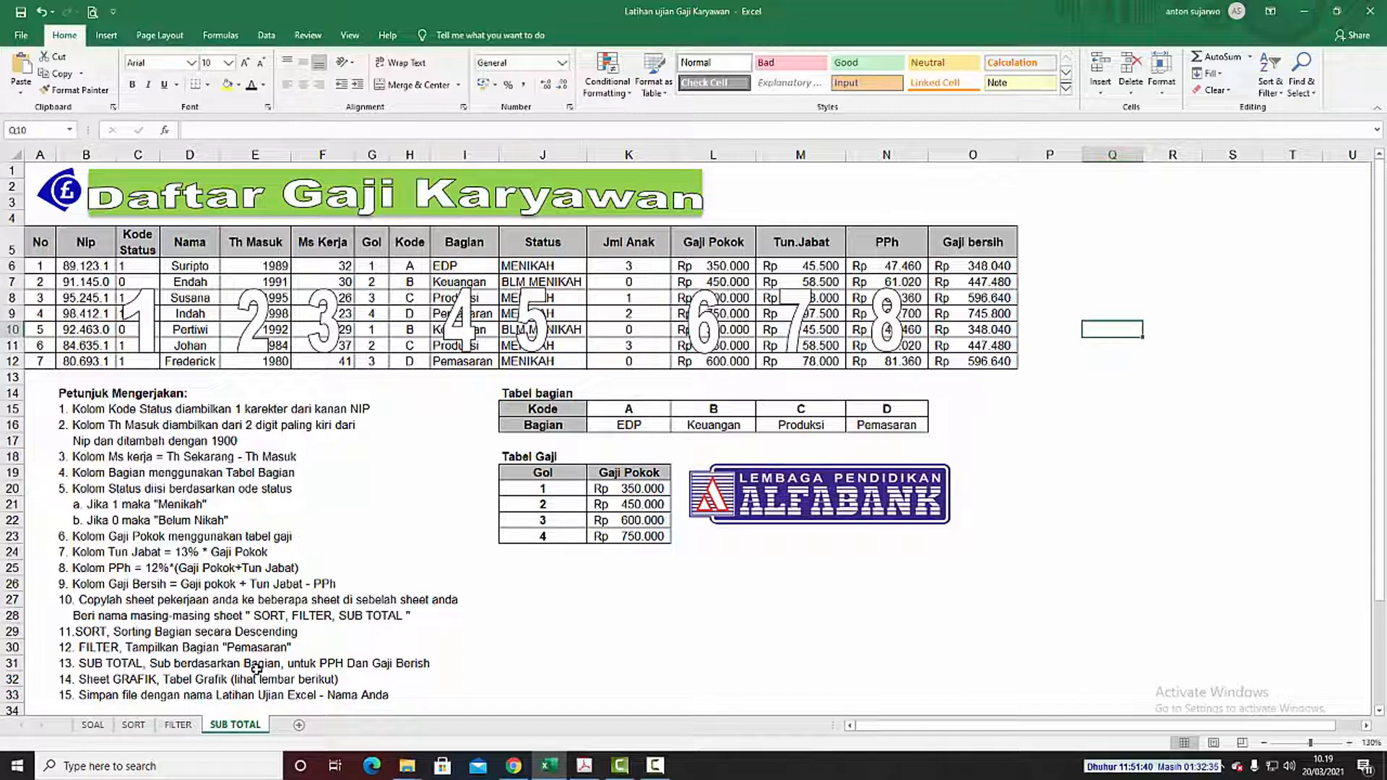
# Sort the payroll table B5:O12, with headers, by Bagian cell values in A to Z order
pyautogui.moveTo(73, 237); pyautogui.dragTo(932, 359)
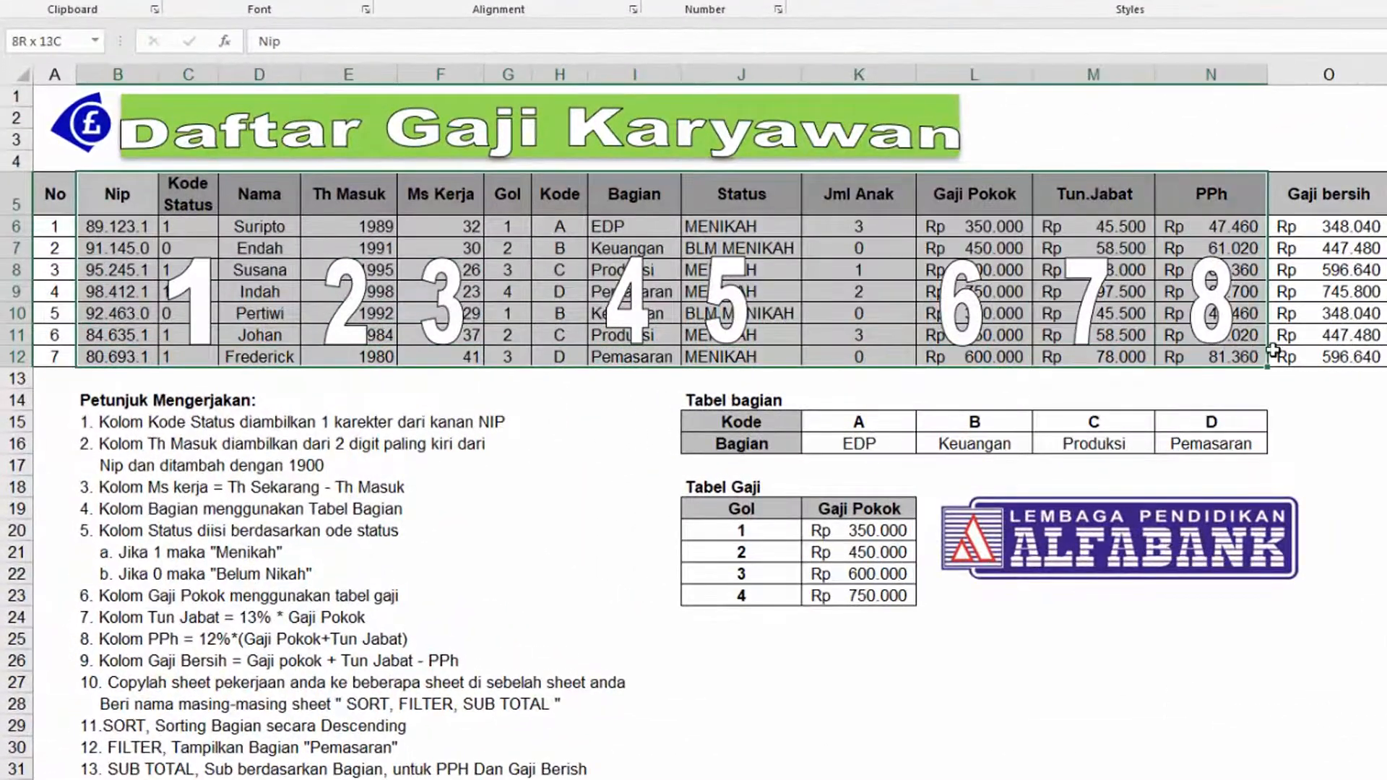
pyautogui.moveTo(1273, 350); pyautogui.dragTo(1301, 354)
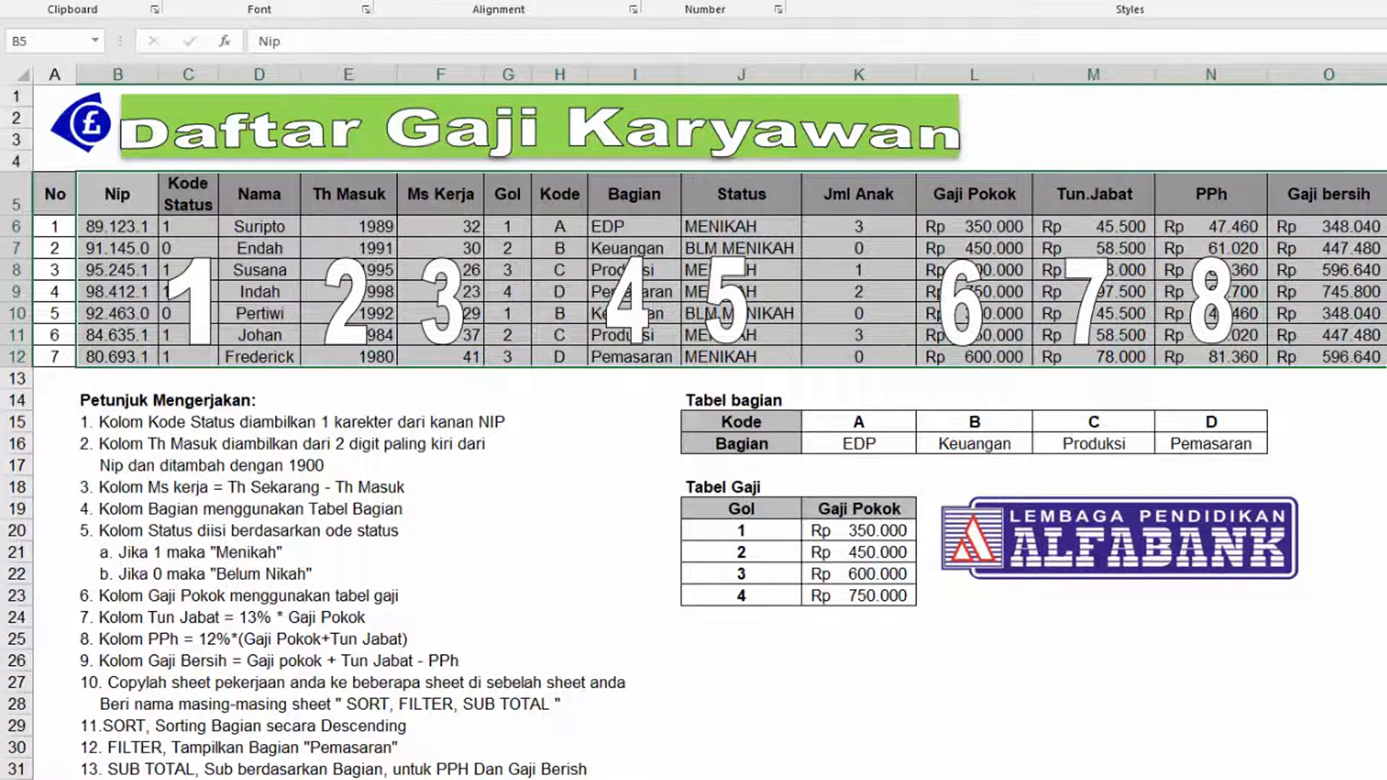
pyautogui.click(191, 58)
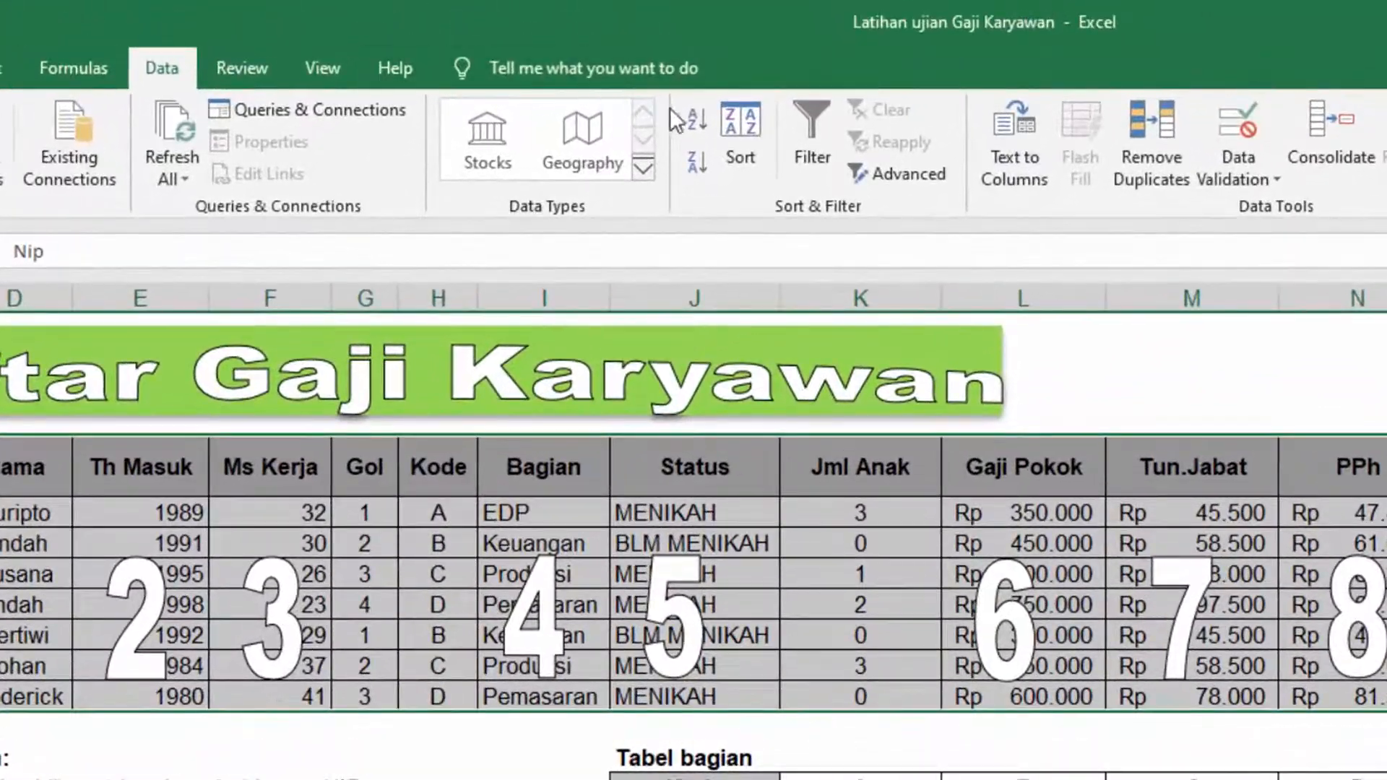
pyautogui.click(738, 129)
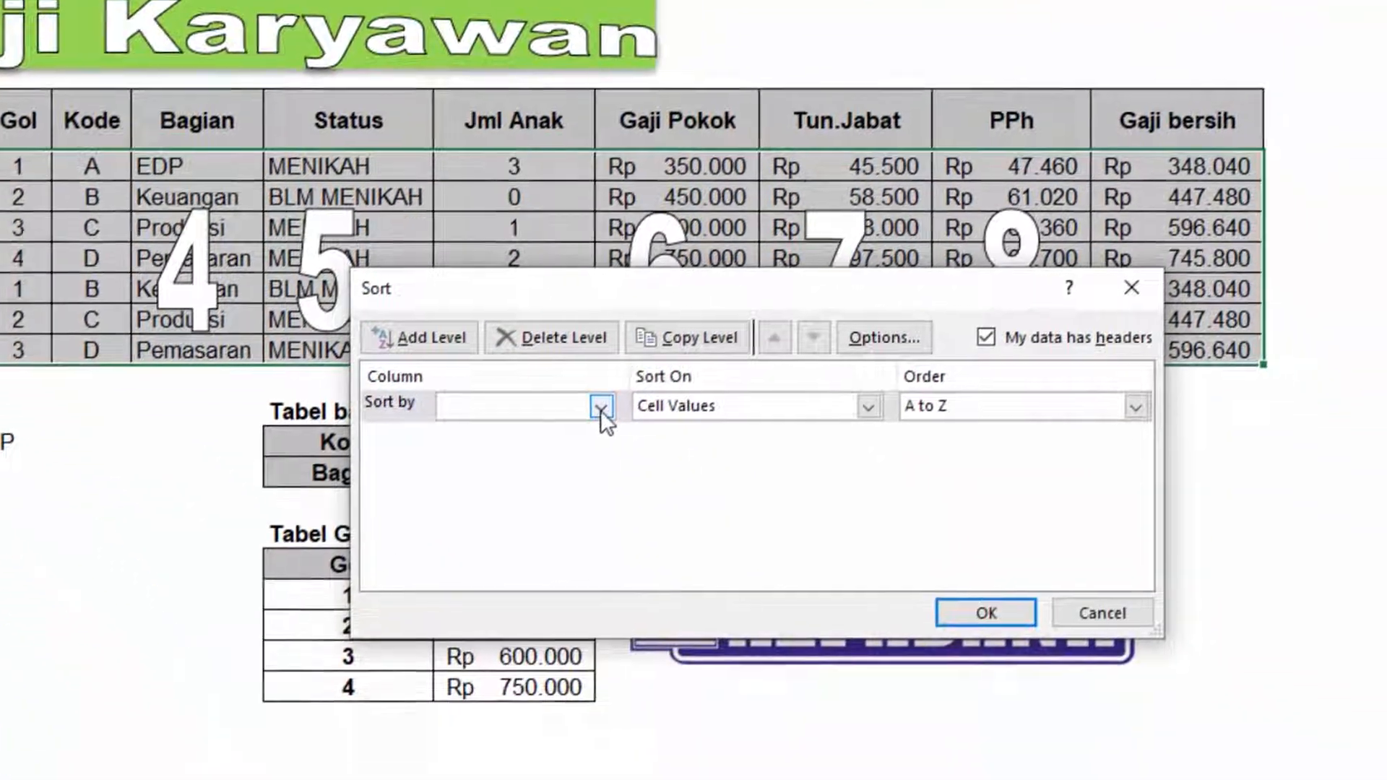
pyautogui.click(793, 599)
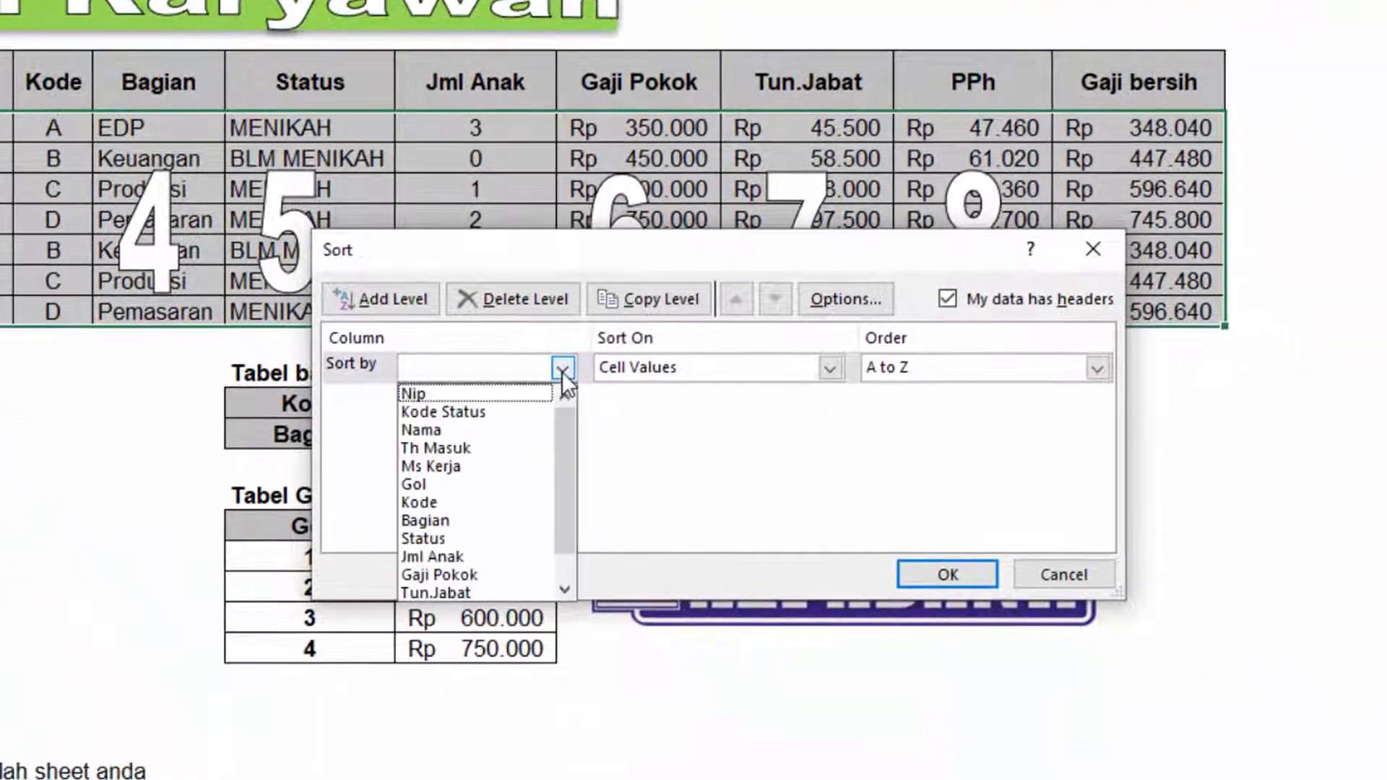
pyautogui.click(458, 520)
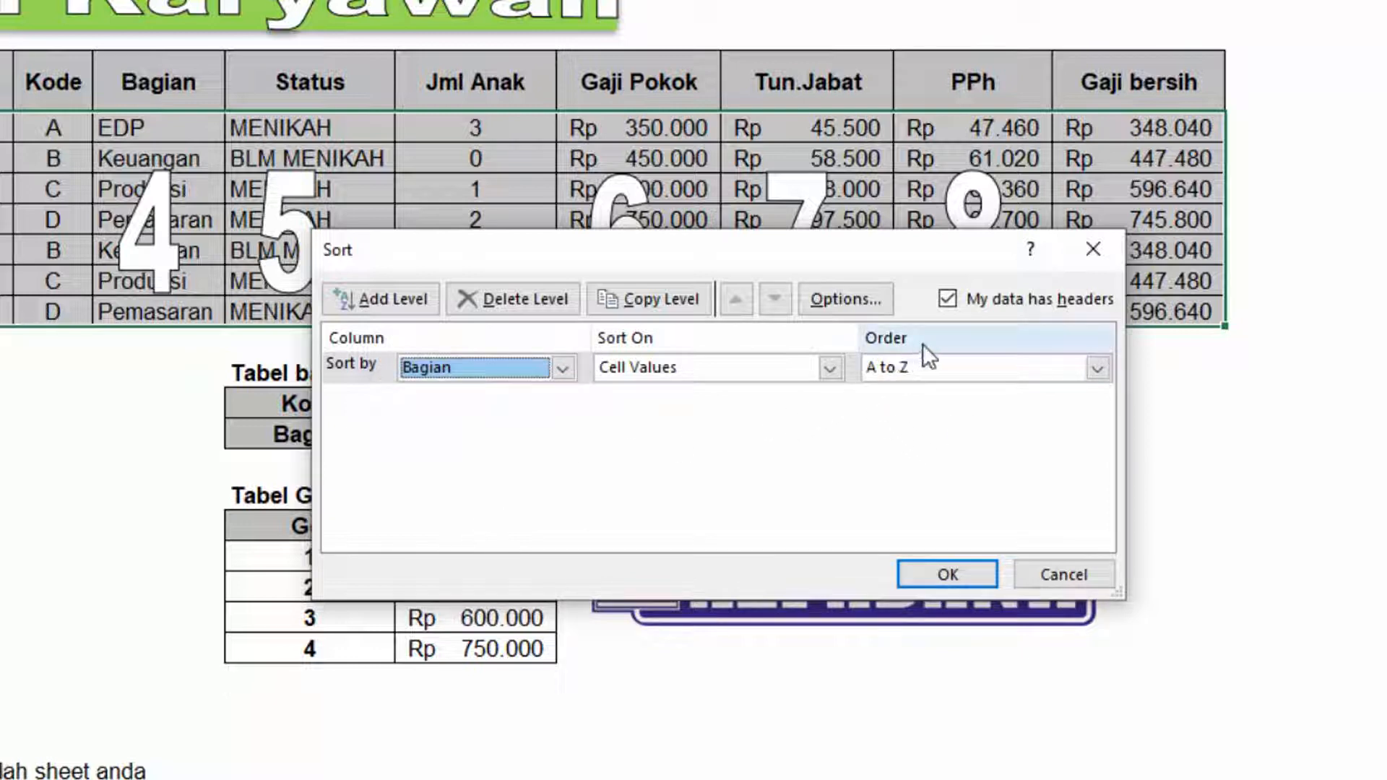
pyautogui.click(933, 578)
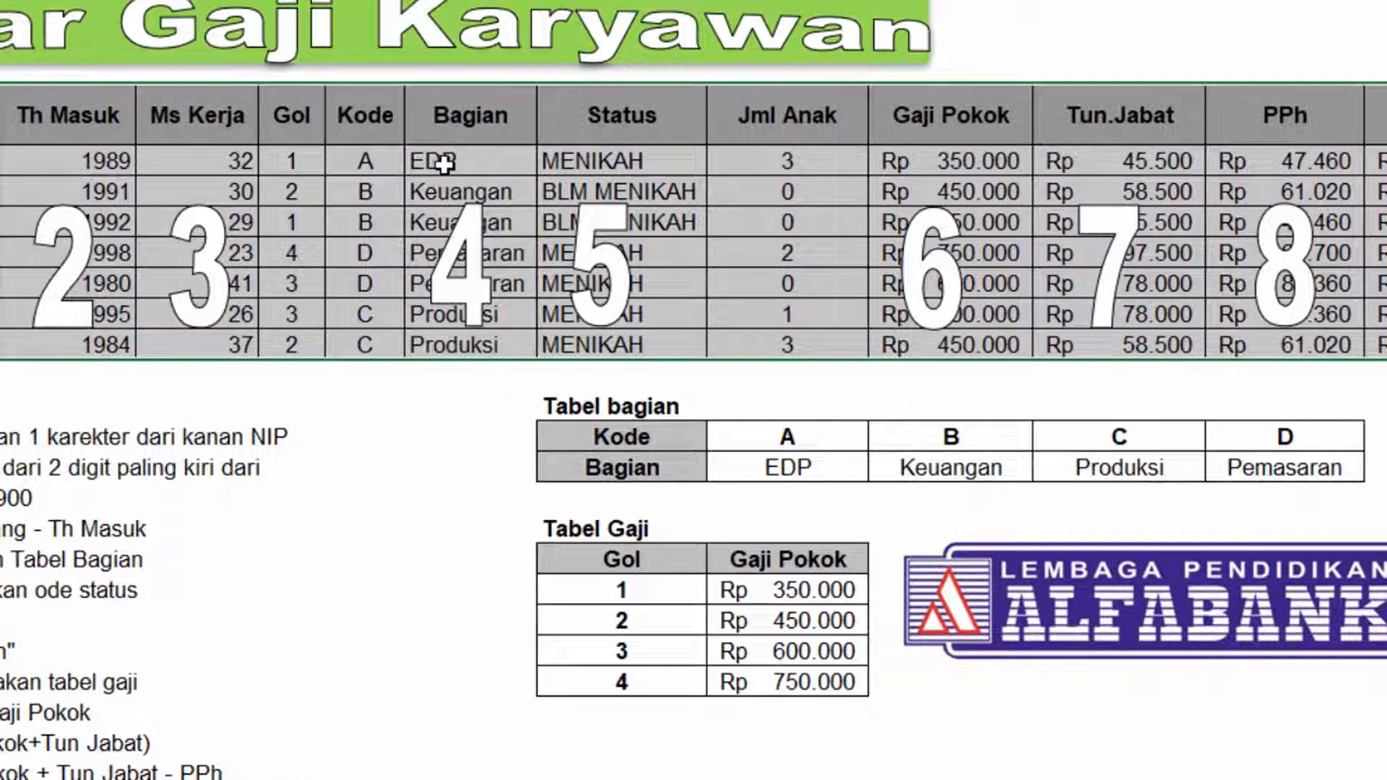
pyautogui.click(443, 164)
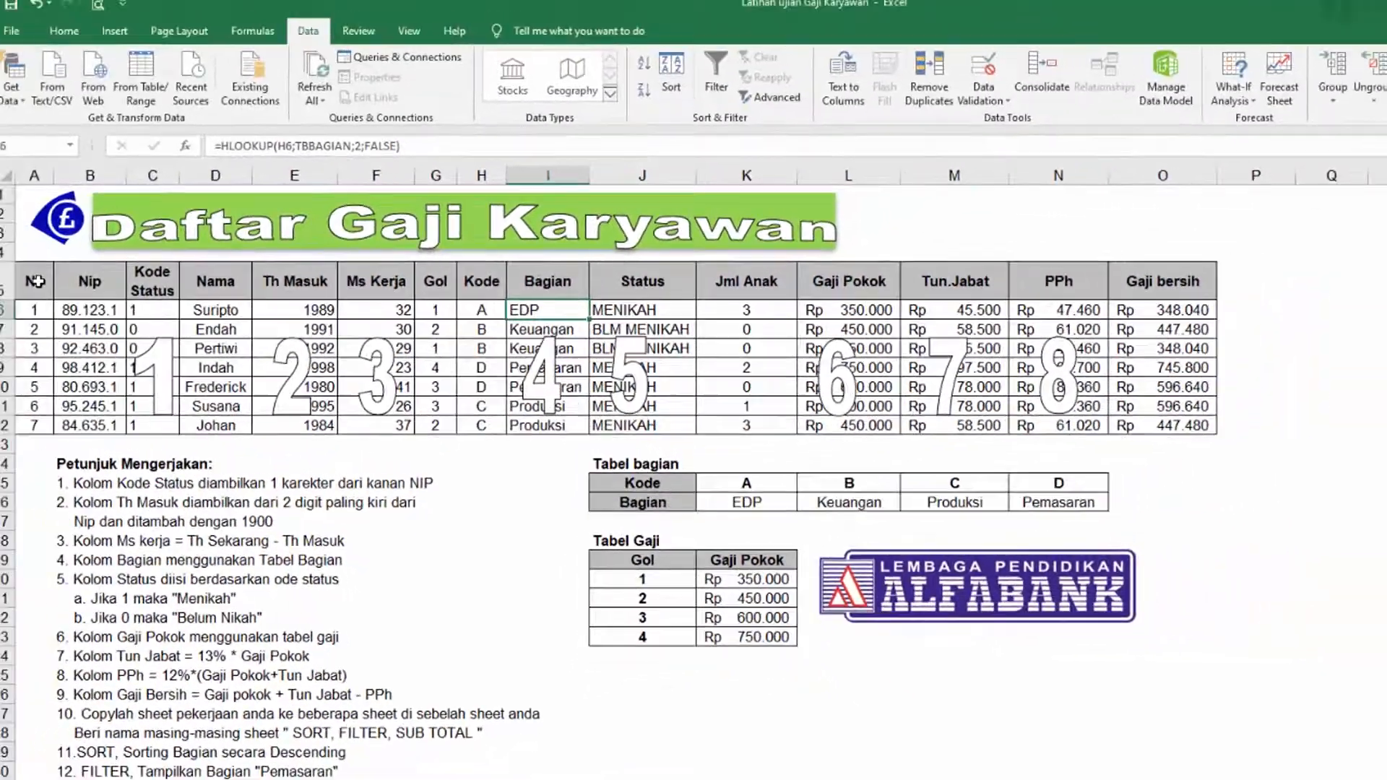
# Subtotal the payroll table A5:O12 at each change in Bagian, using Sum on the PPh and Gaji bersih columns
pyautogui.moveTo(50, 289); pyautogui.dragTo(1140, 429)
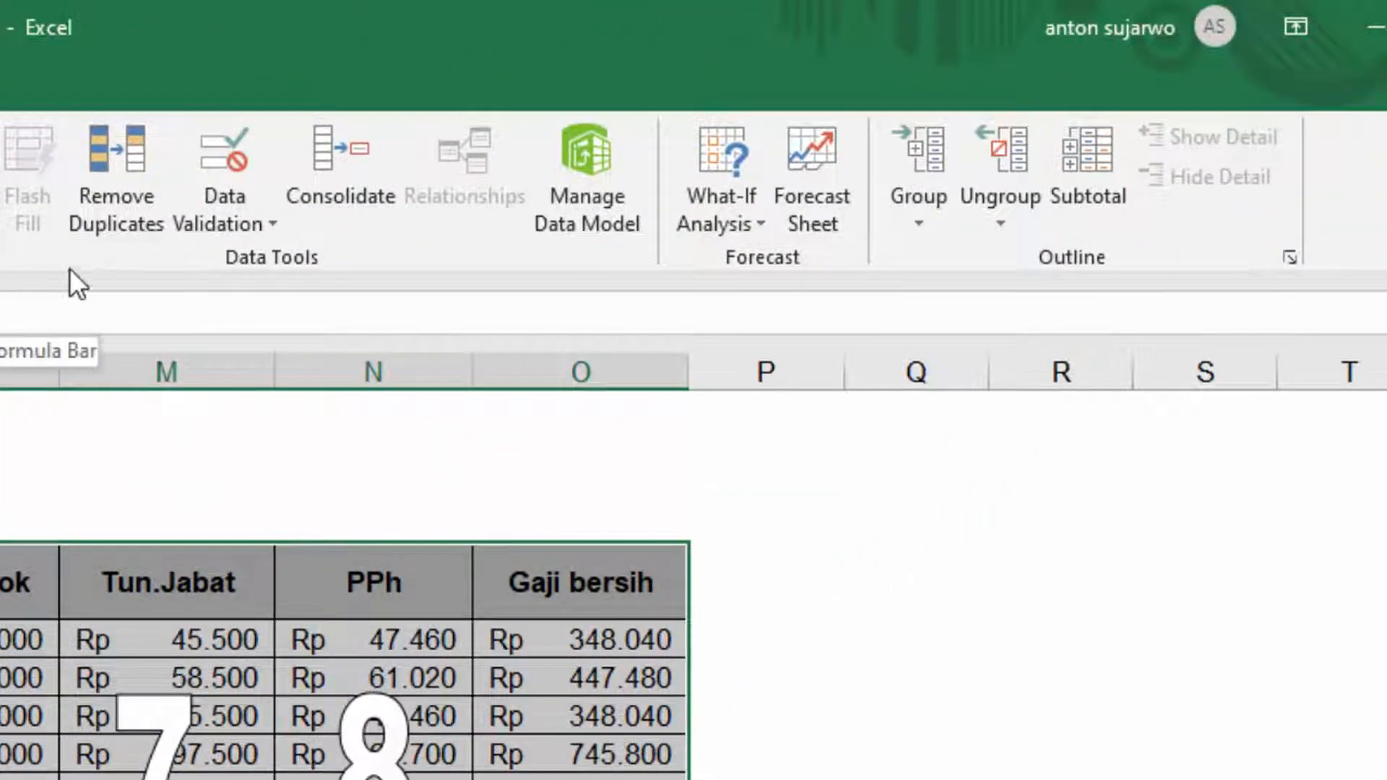
pyautogui.click(1087, 189)
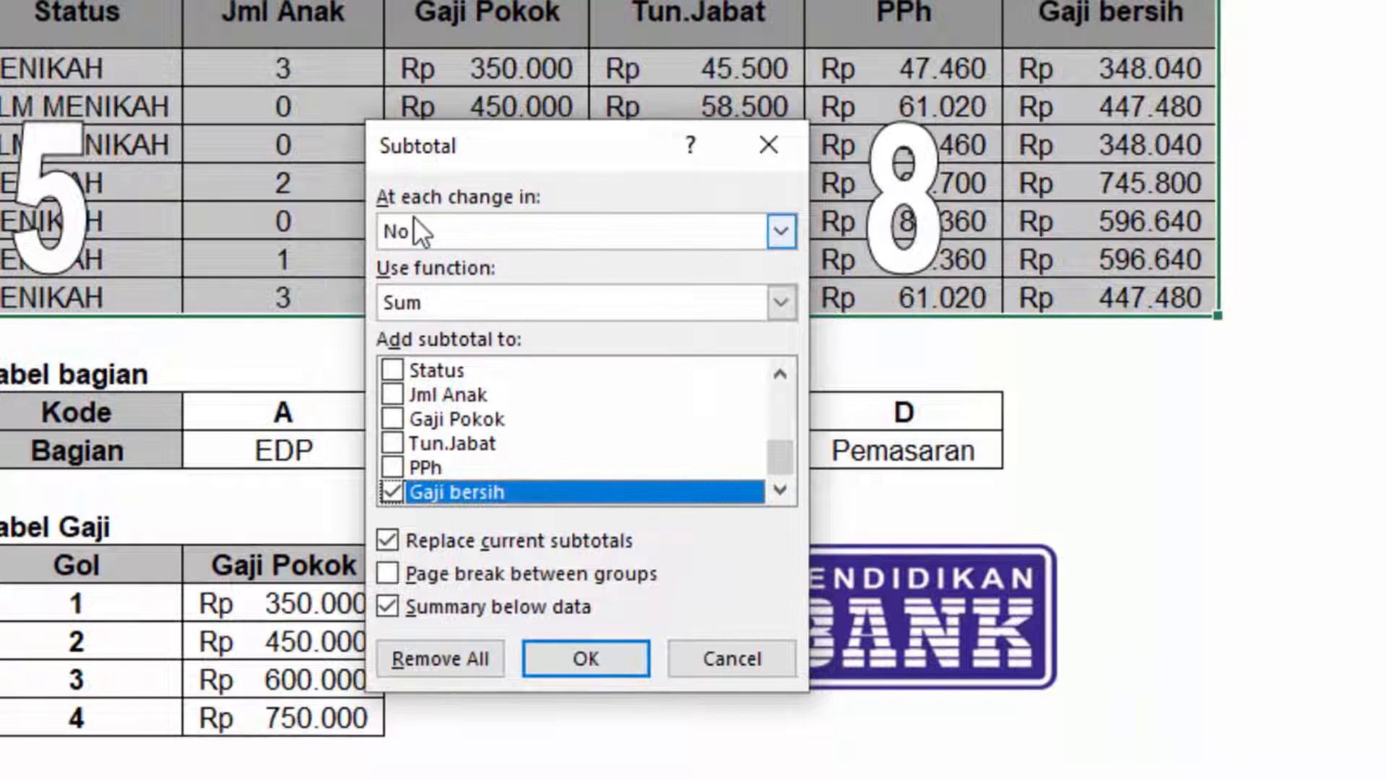
pyautogui.click(648, 236)
pyautogui.scroll(-1, 535, 286)
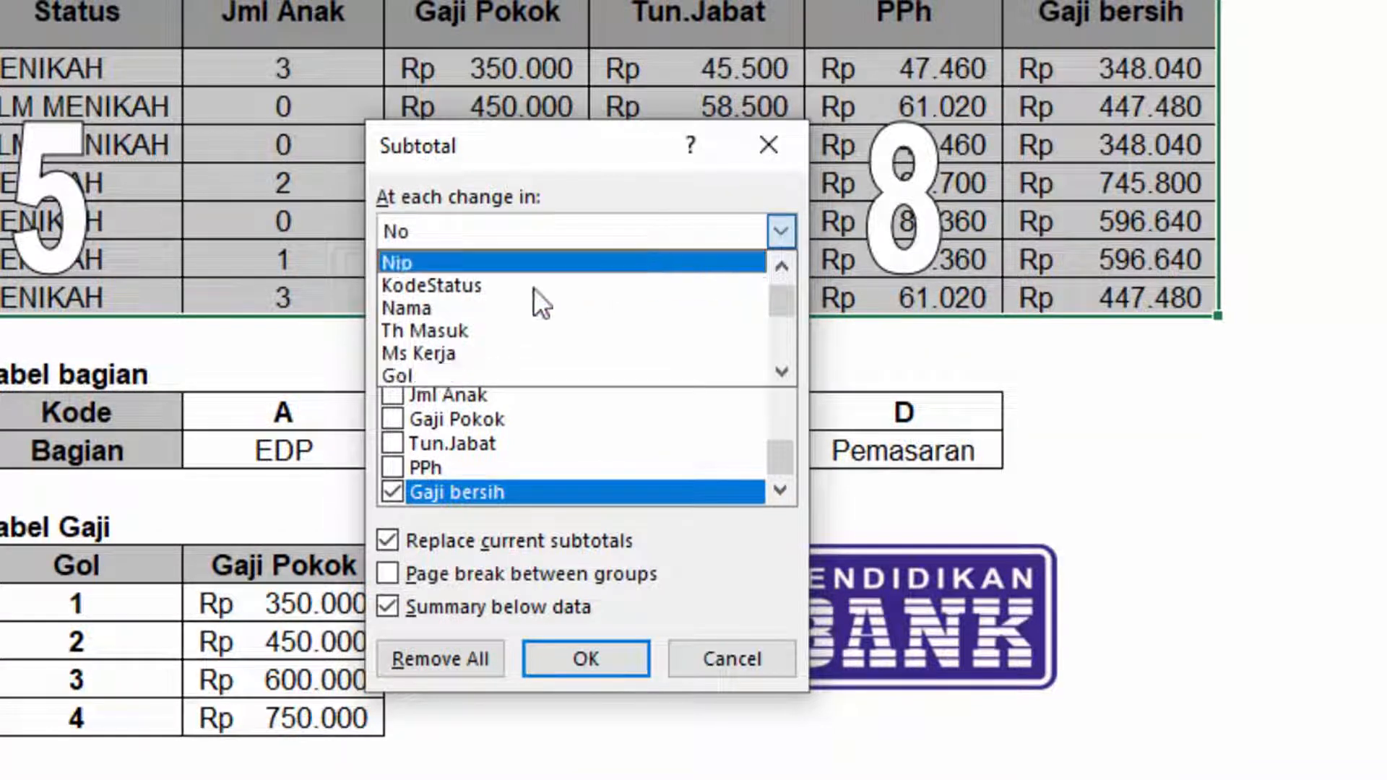
pyautogui.scroll(-2, 483, 315)
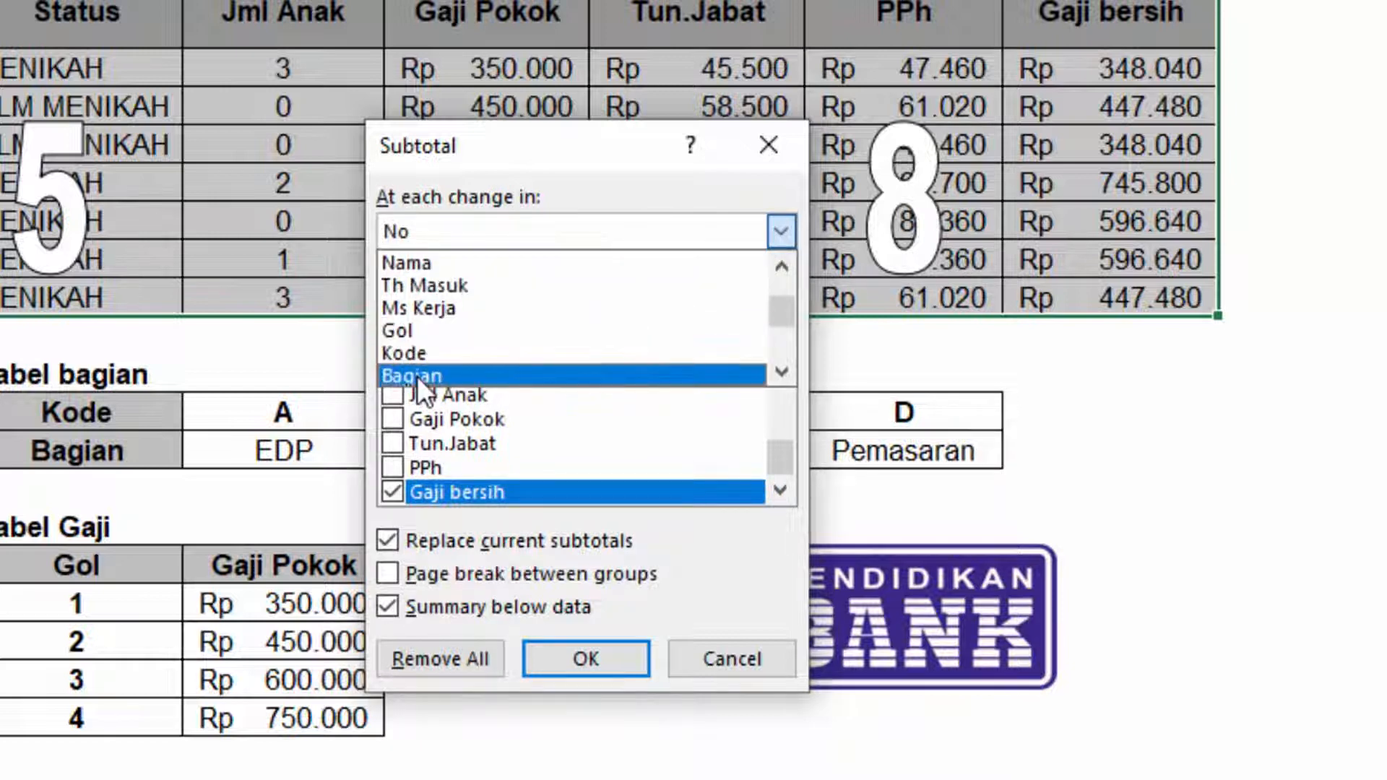
pyautogui.click(418, 376)
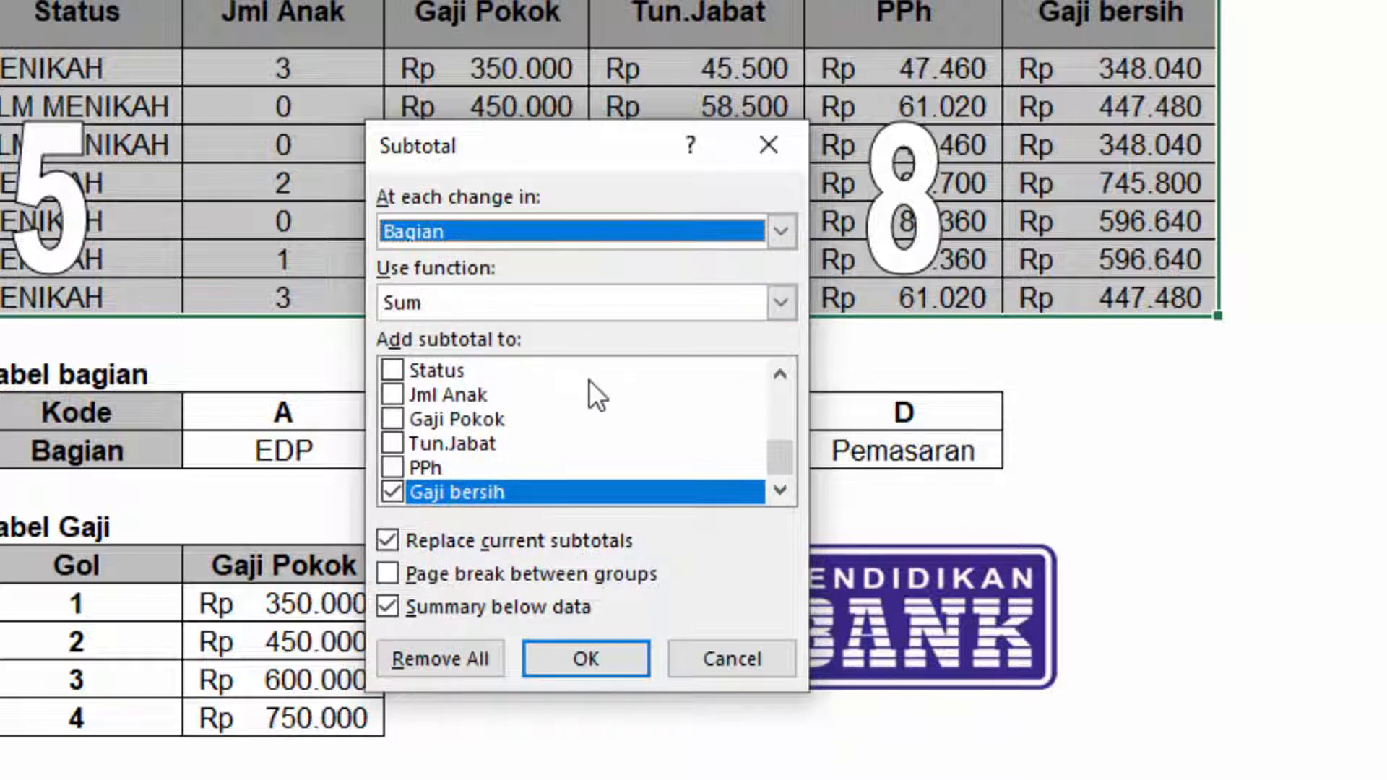
pyautogui.click(392, 467)
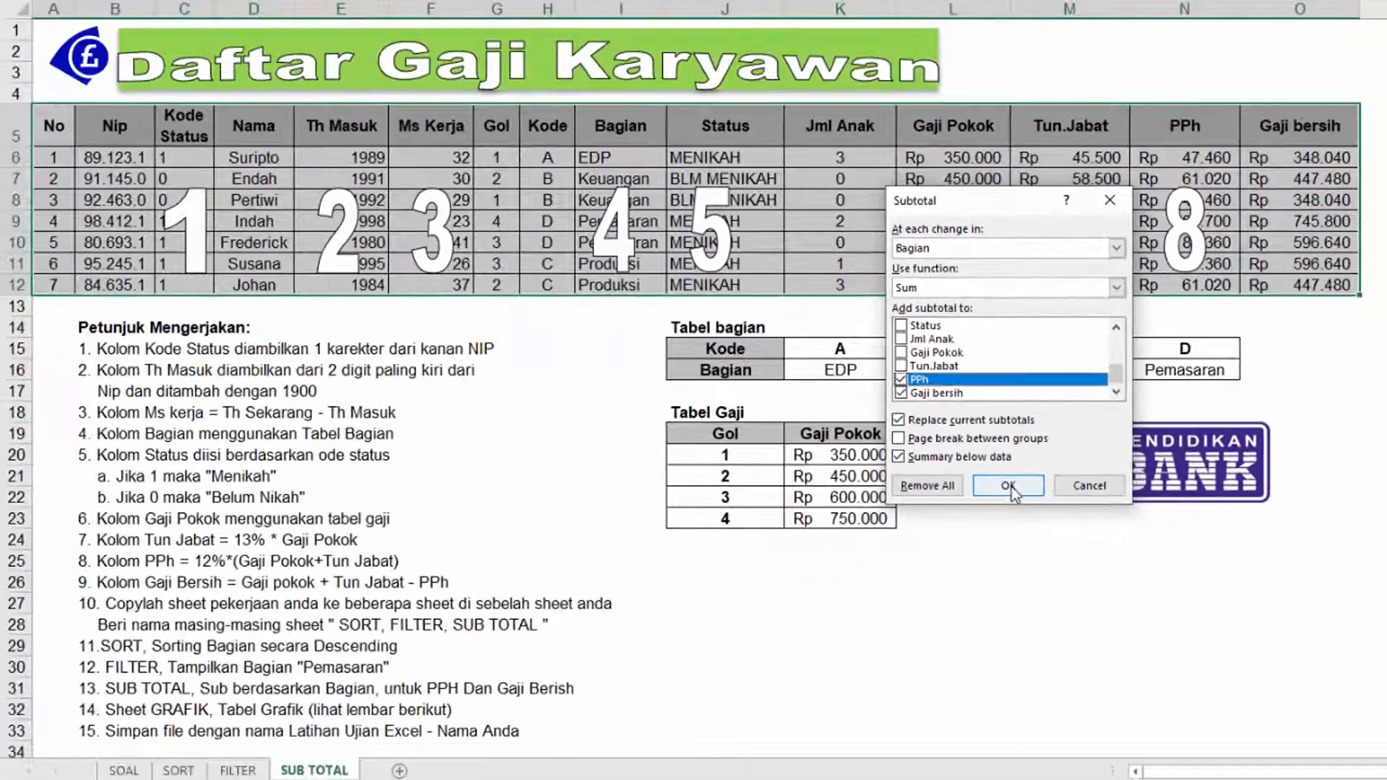
pyautogui.click(1009, 486)
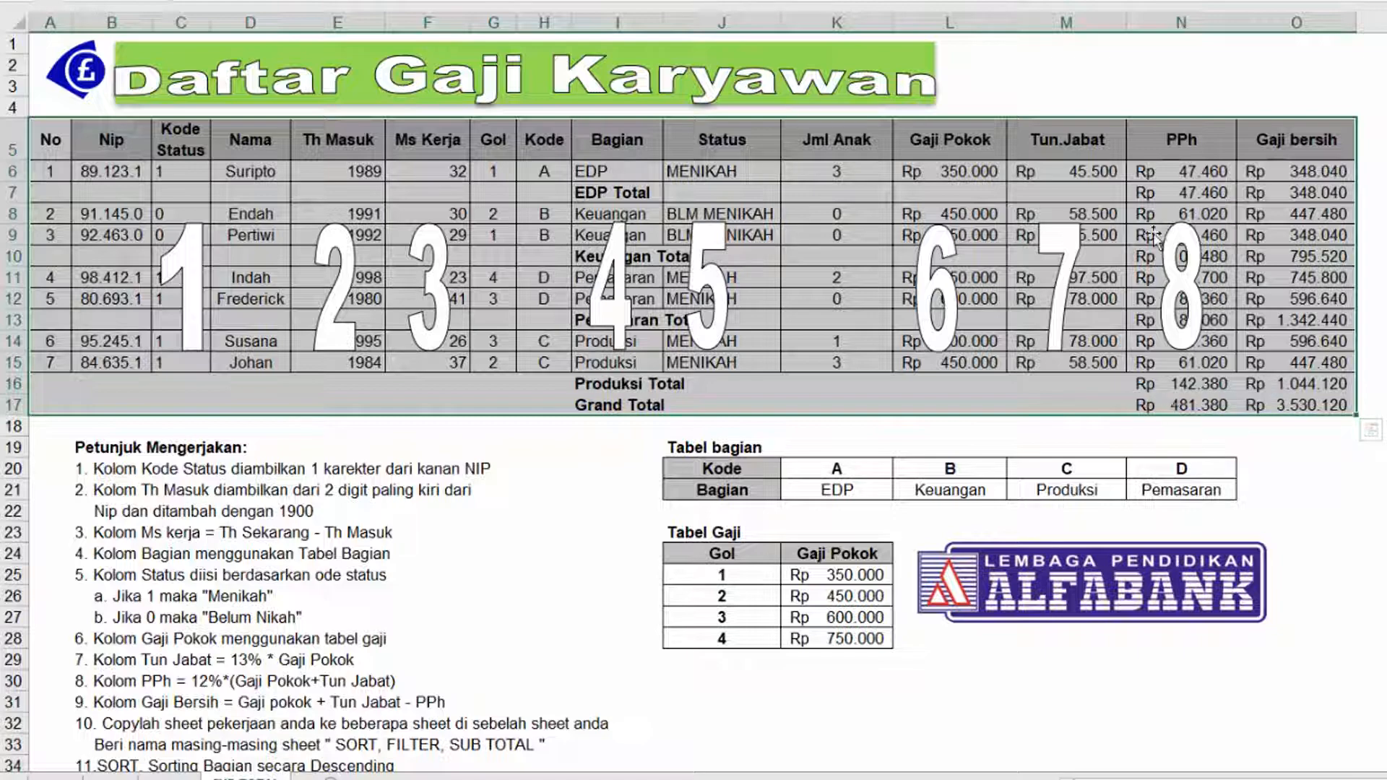
# Check the PPh and Gaji bersih grand totals against the SOAL sheet, then review the Grafik Gaji Karyawan chart and its data on SUB TOTAL
pyautogui.click(1171, 410)
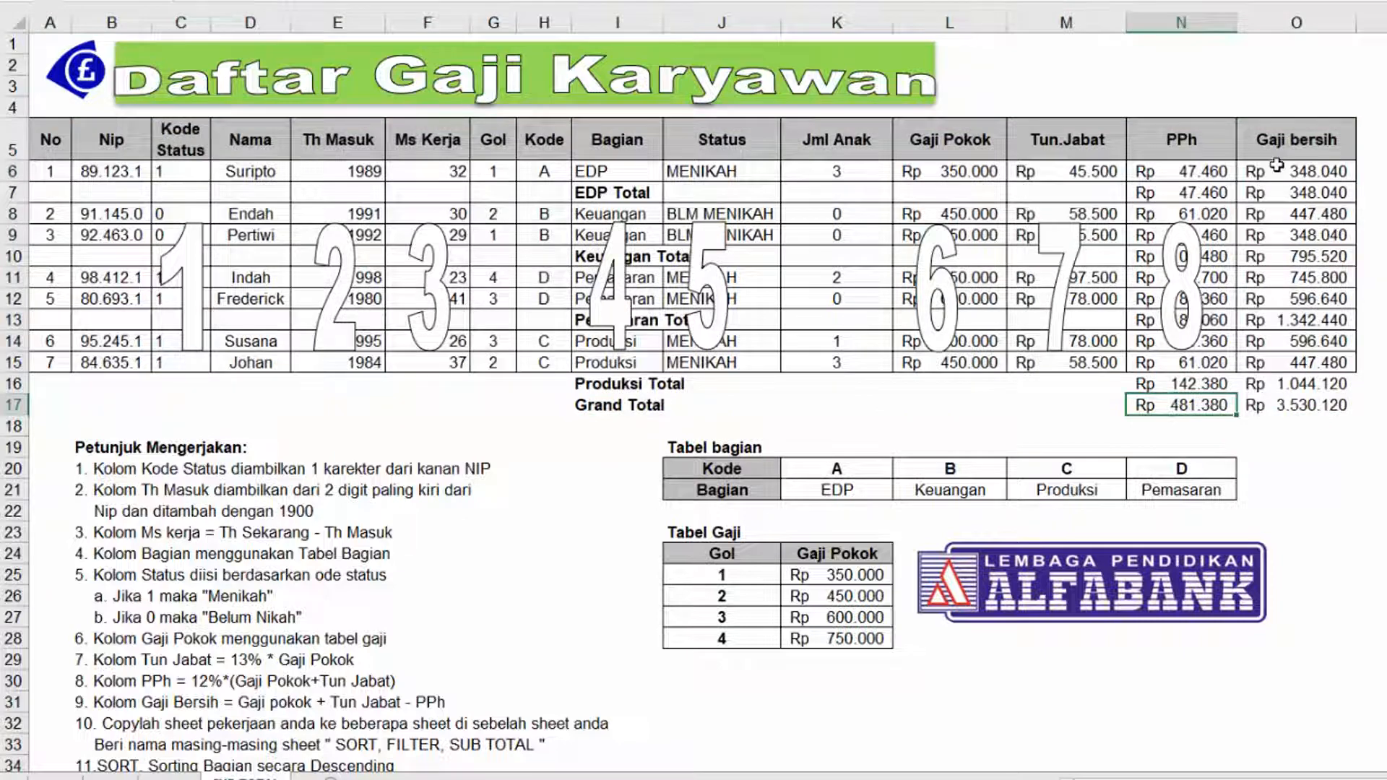
pyautogui.click(1290, 406)
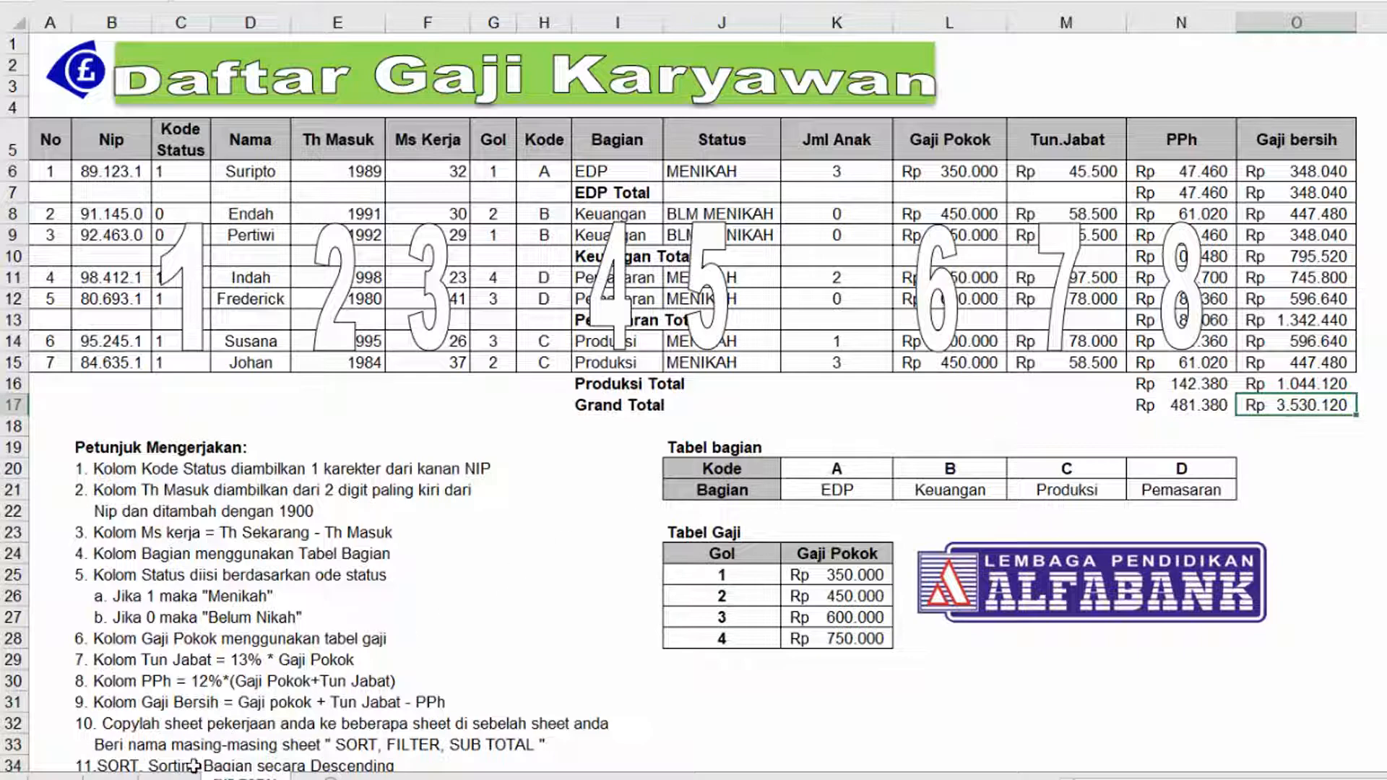
pyautogui.click(55, 779)
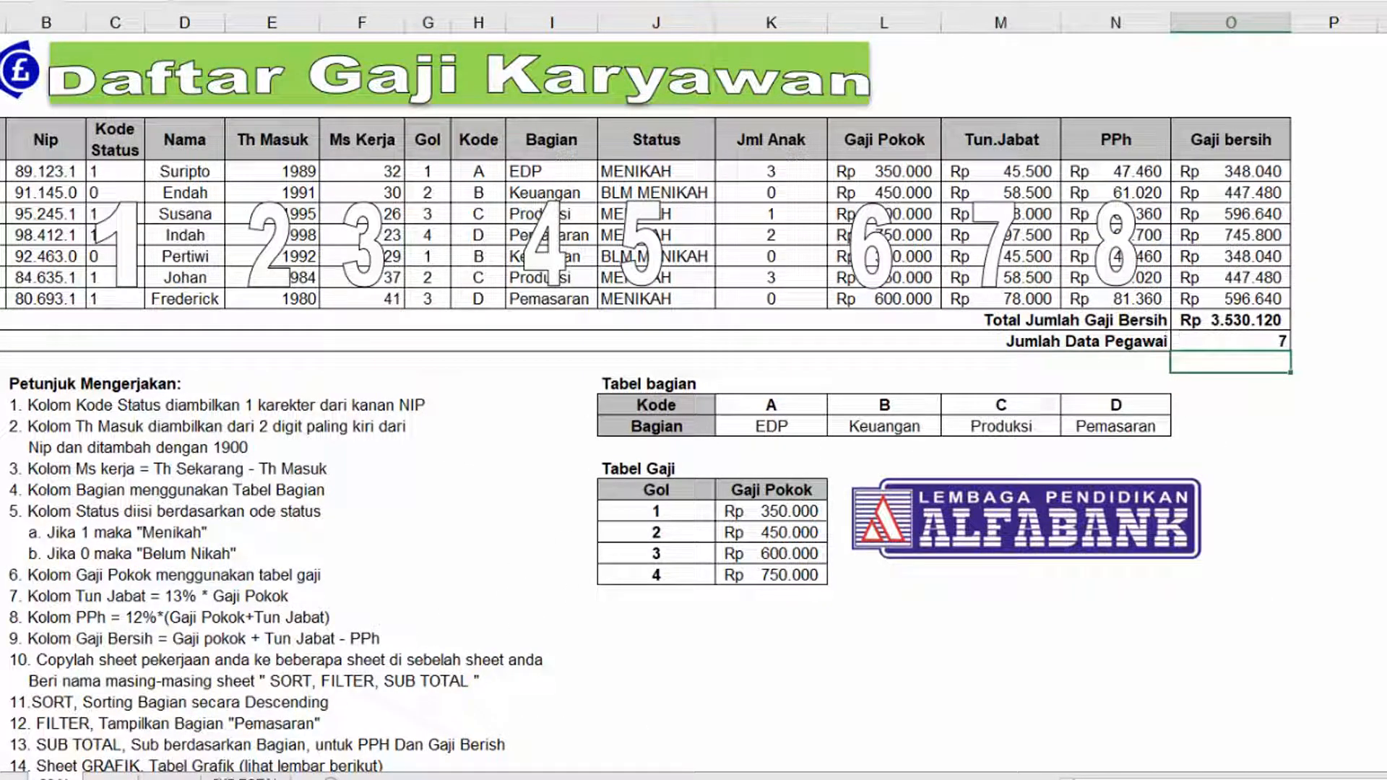
pyautogui.click(271, 777)
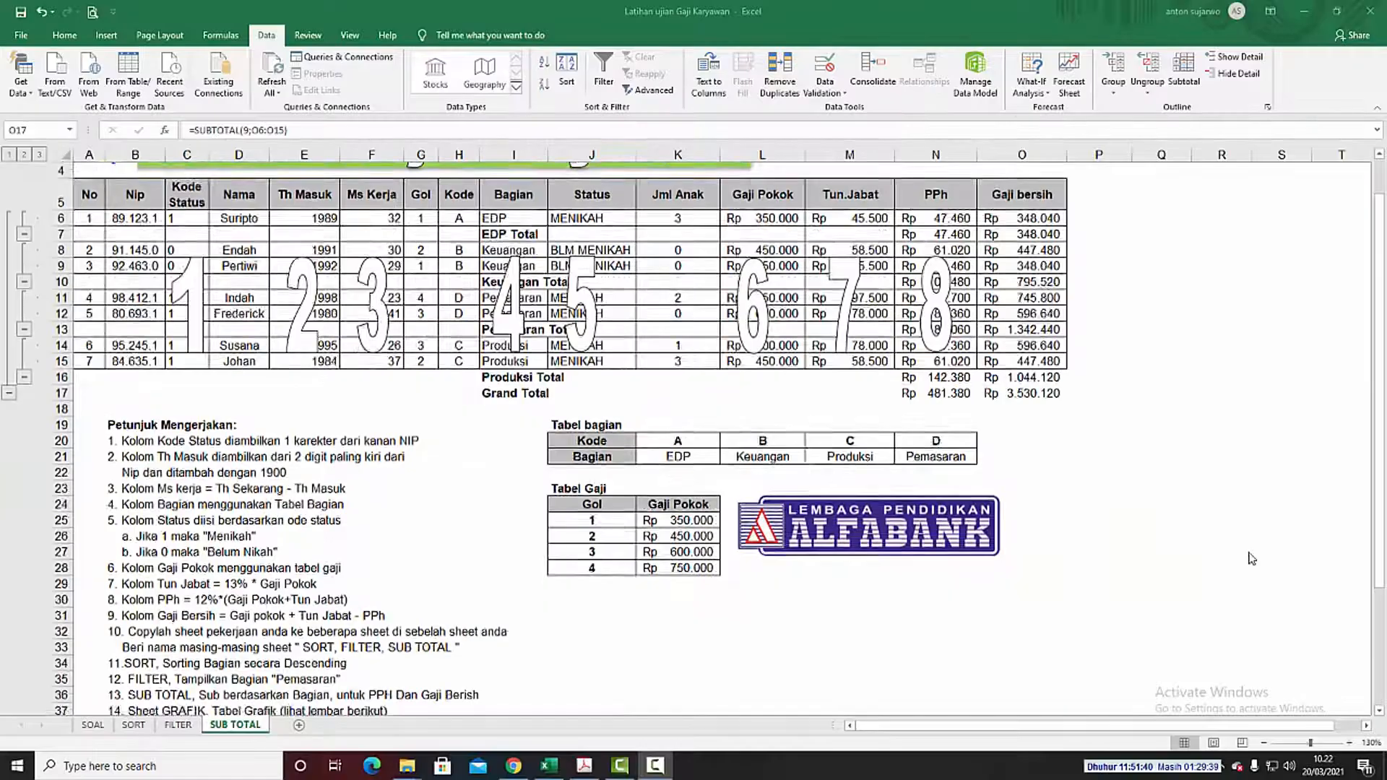
pyautogui.scroll(1, 1253, 560)
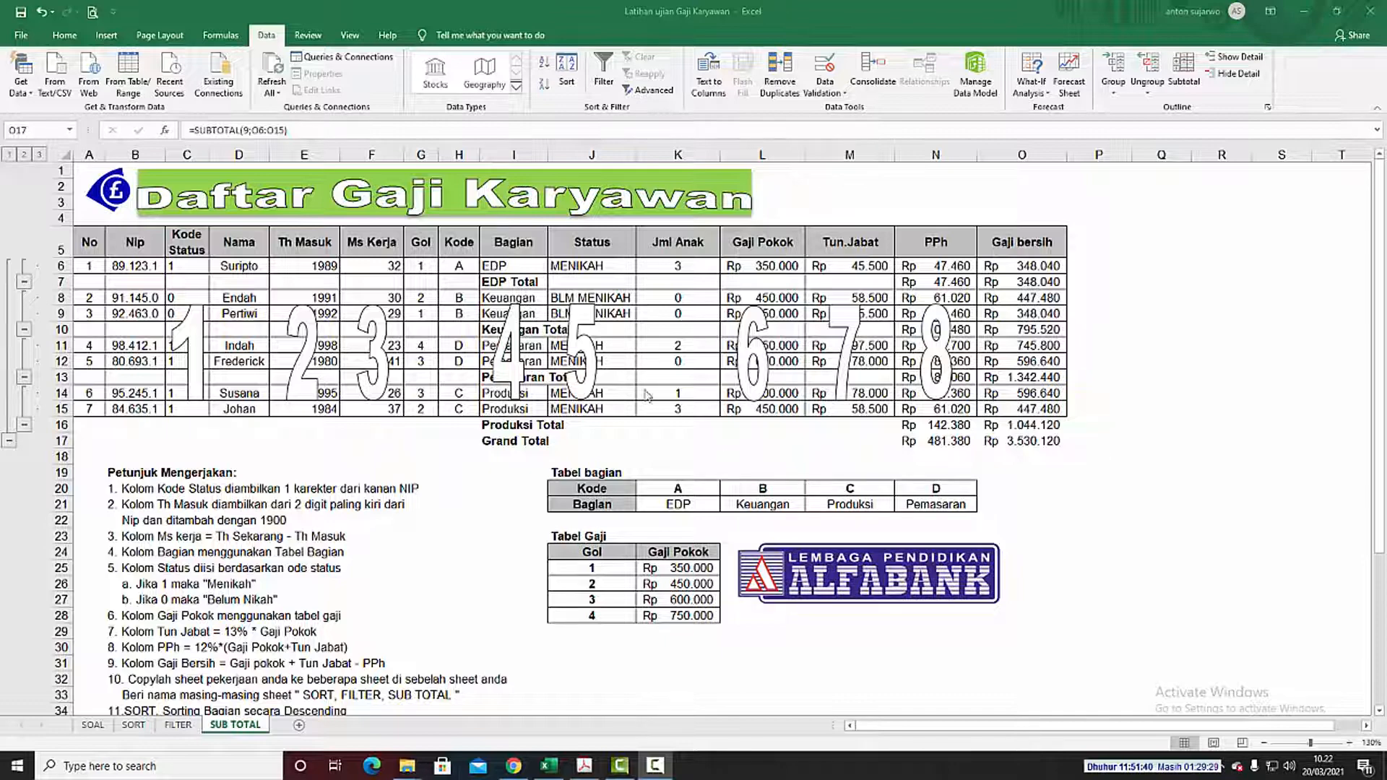
pyautogui.scroll(-11, 641, 391)
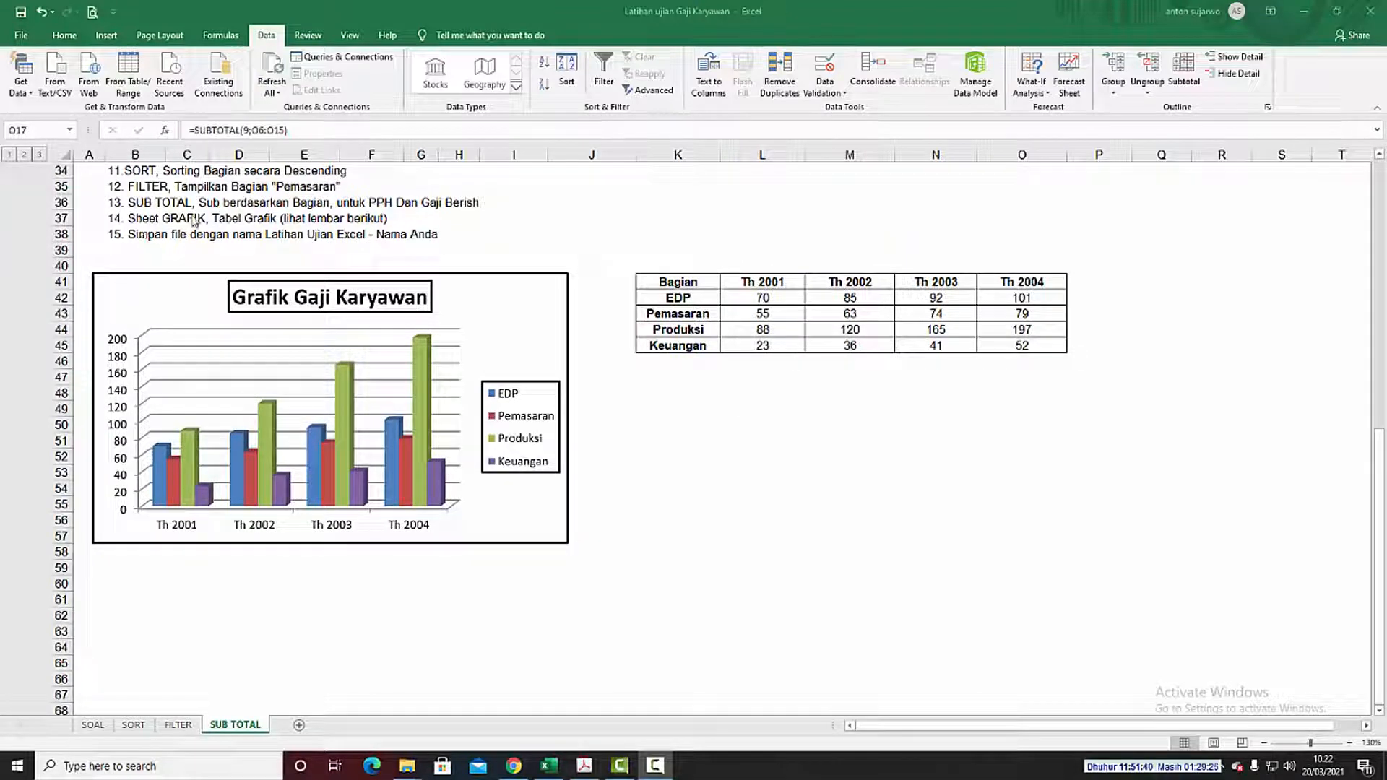
# Add a new sheet, copy the Bagian yearly table K41:O45 from SUB TOTAL into its cell A1, and widen column A to fit the names
pyautogui.click(300, 725)
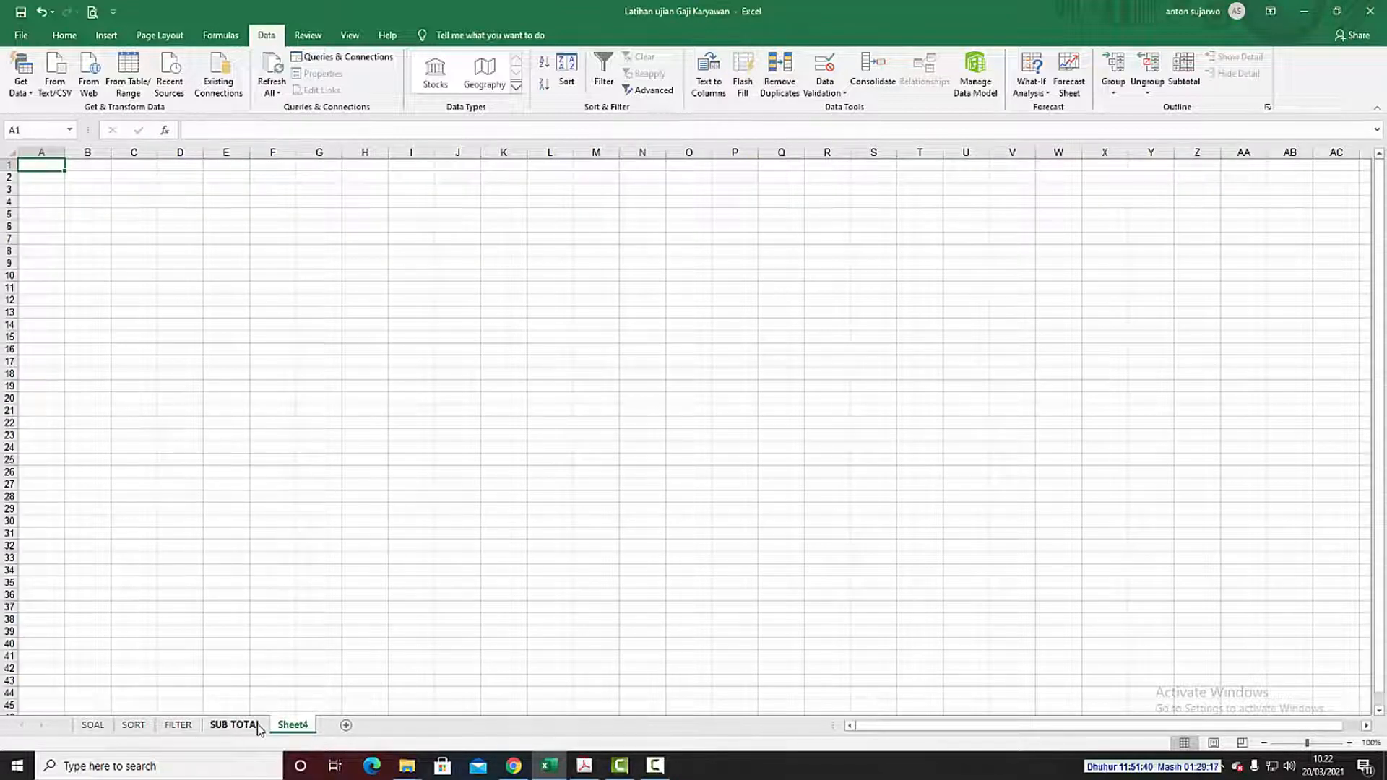
pyautogui.click(235, 725)
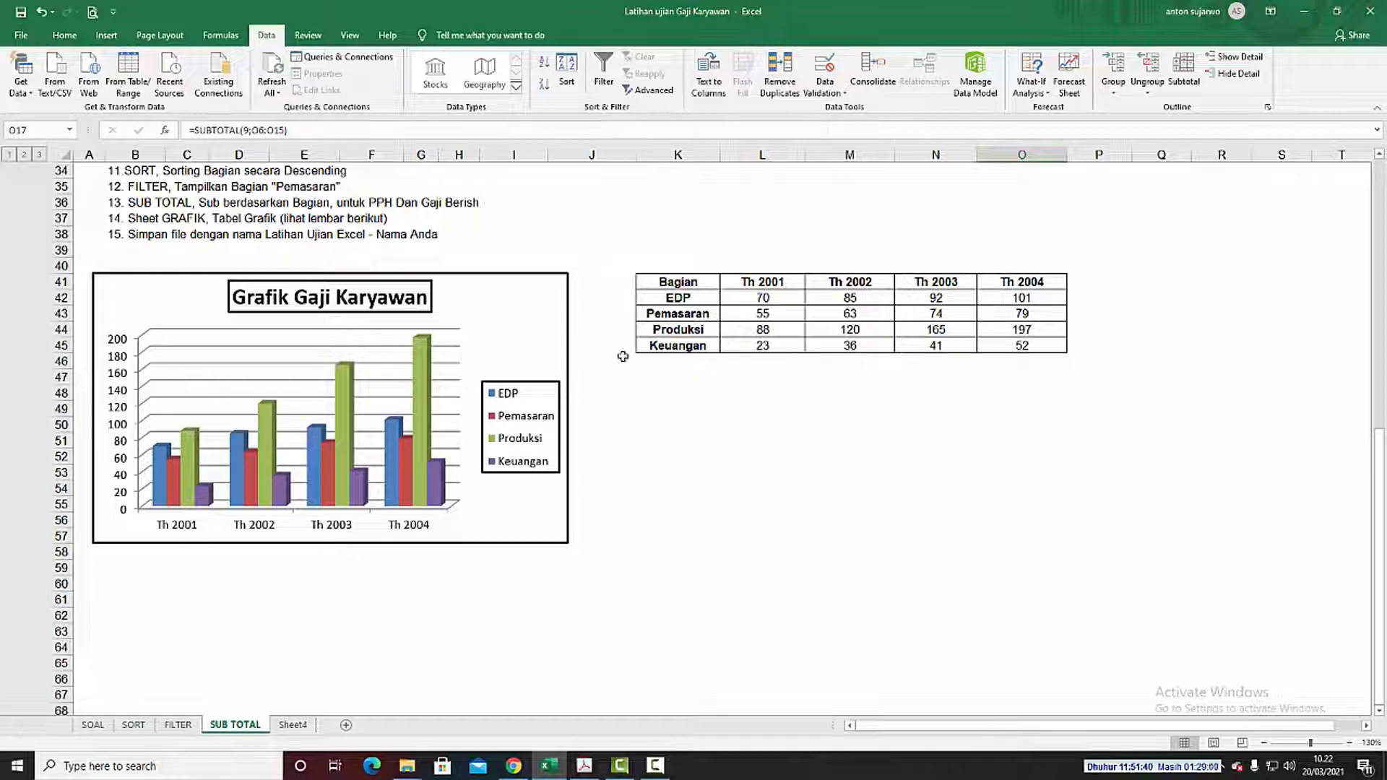
pyautogui.moveTo(662, 277); pyautogui.dragTo(1011, 348)
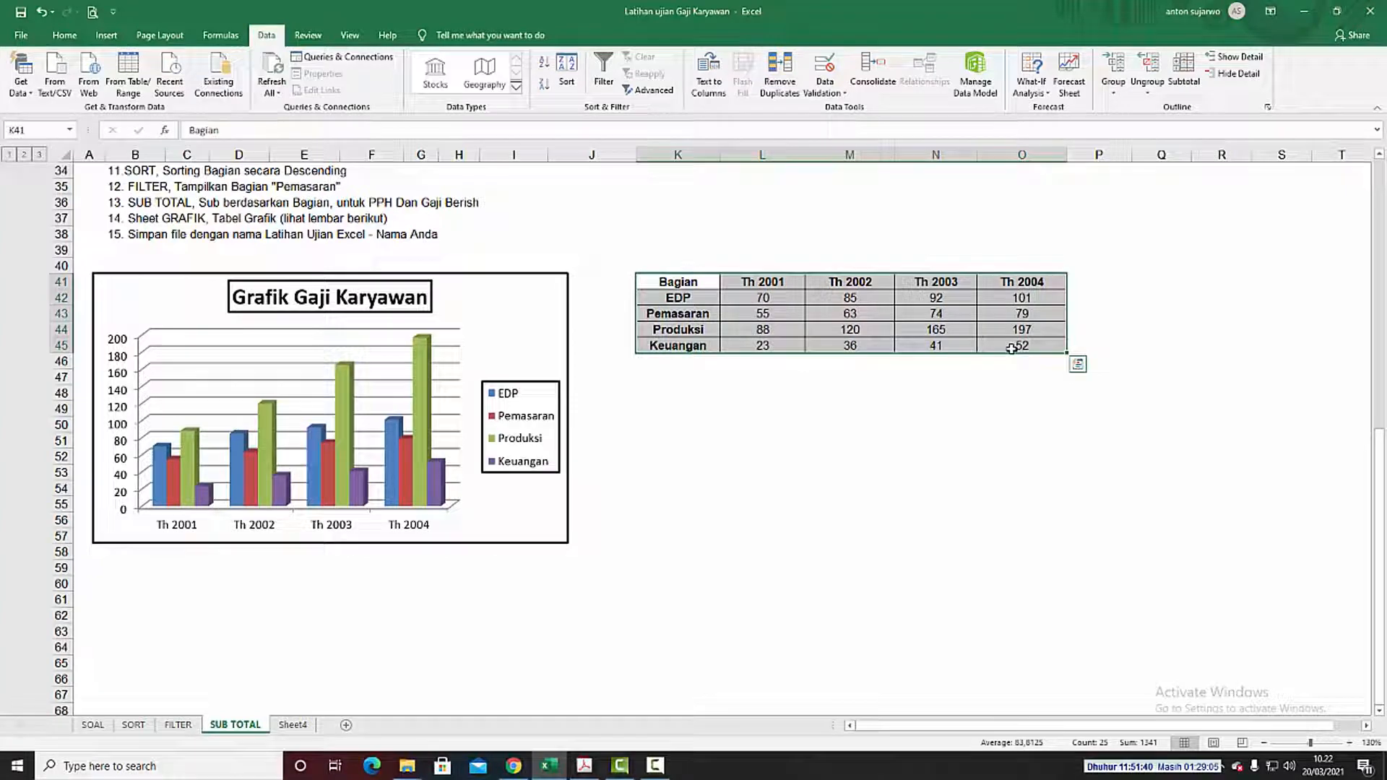
pyautogui.hotkey('ctrl', 'c')
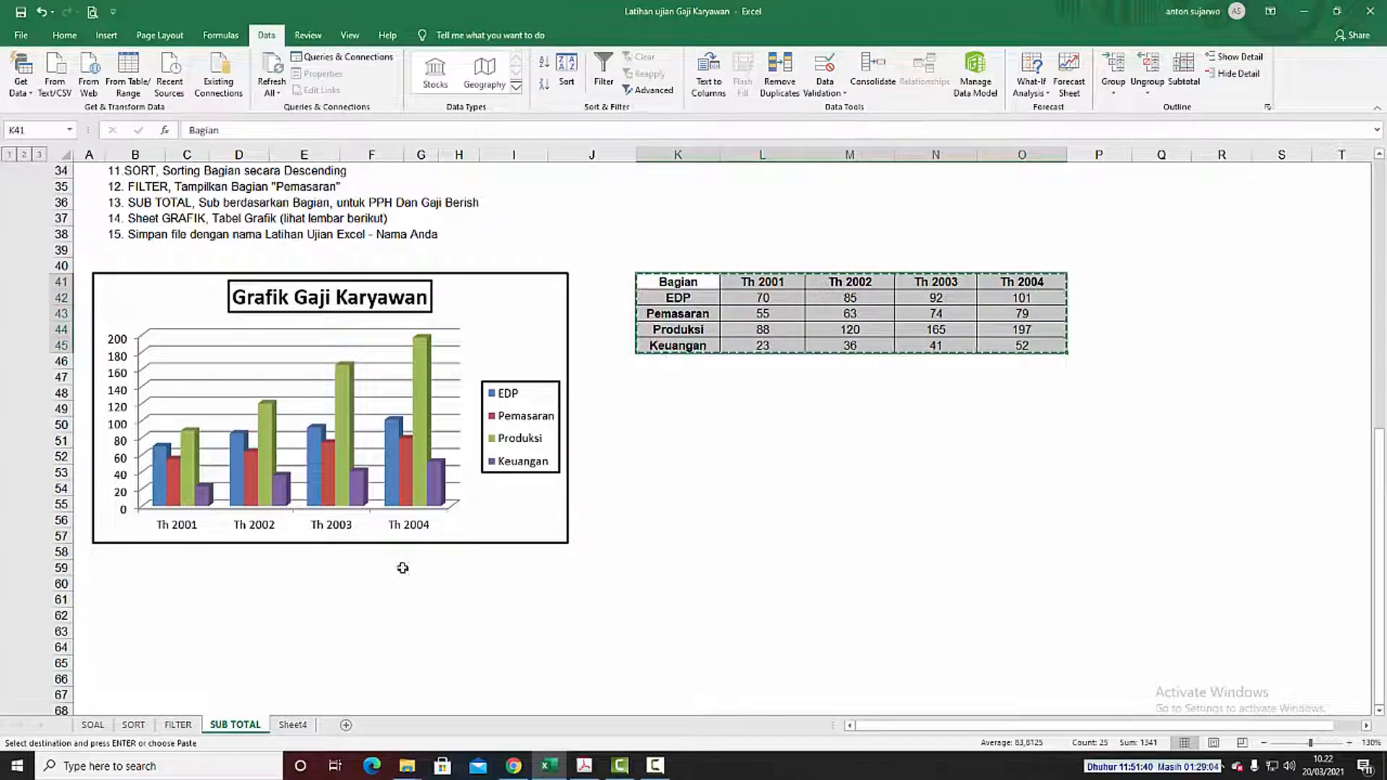
pyautogui.click(292, 725)
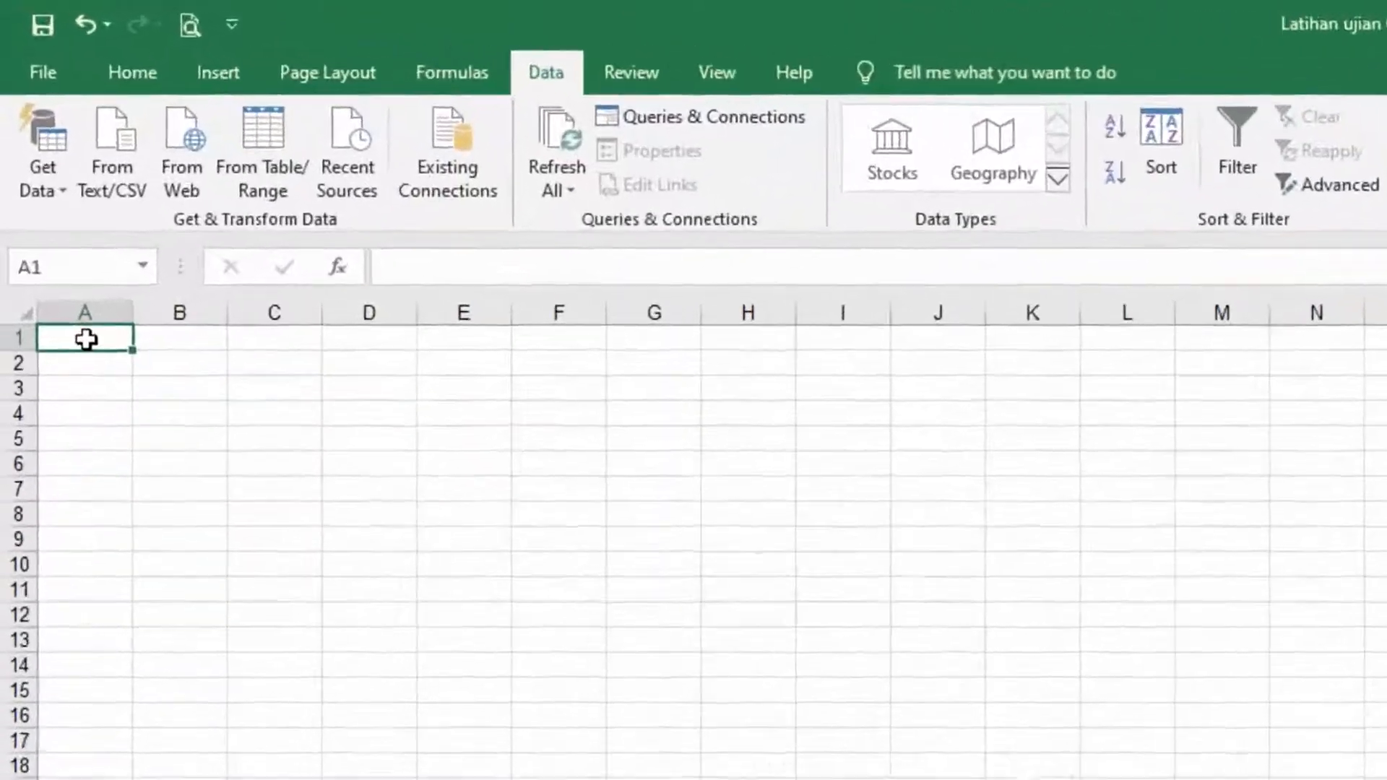
pyautogui.hotkey('ctrl', 'v')
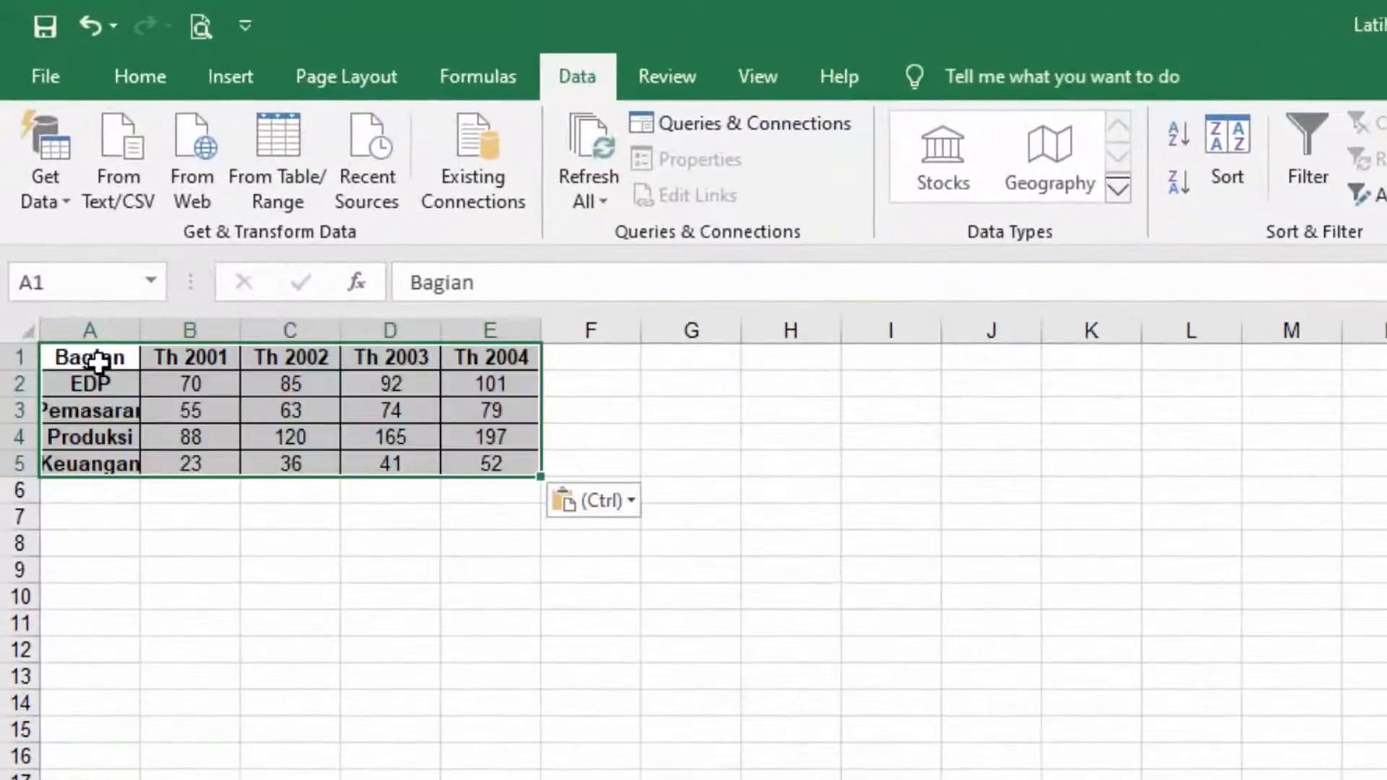
pyautogui.moveTo(140, 331); pyautogui.dragTo(185, 331)
pyautogui.click(536, 676)
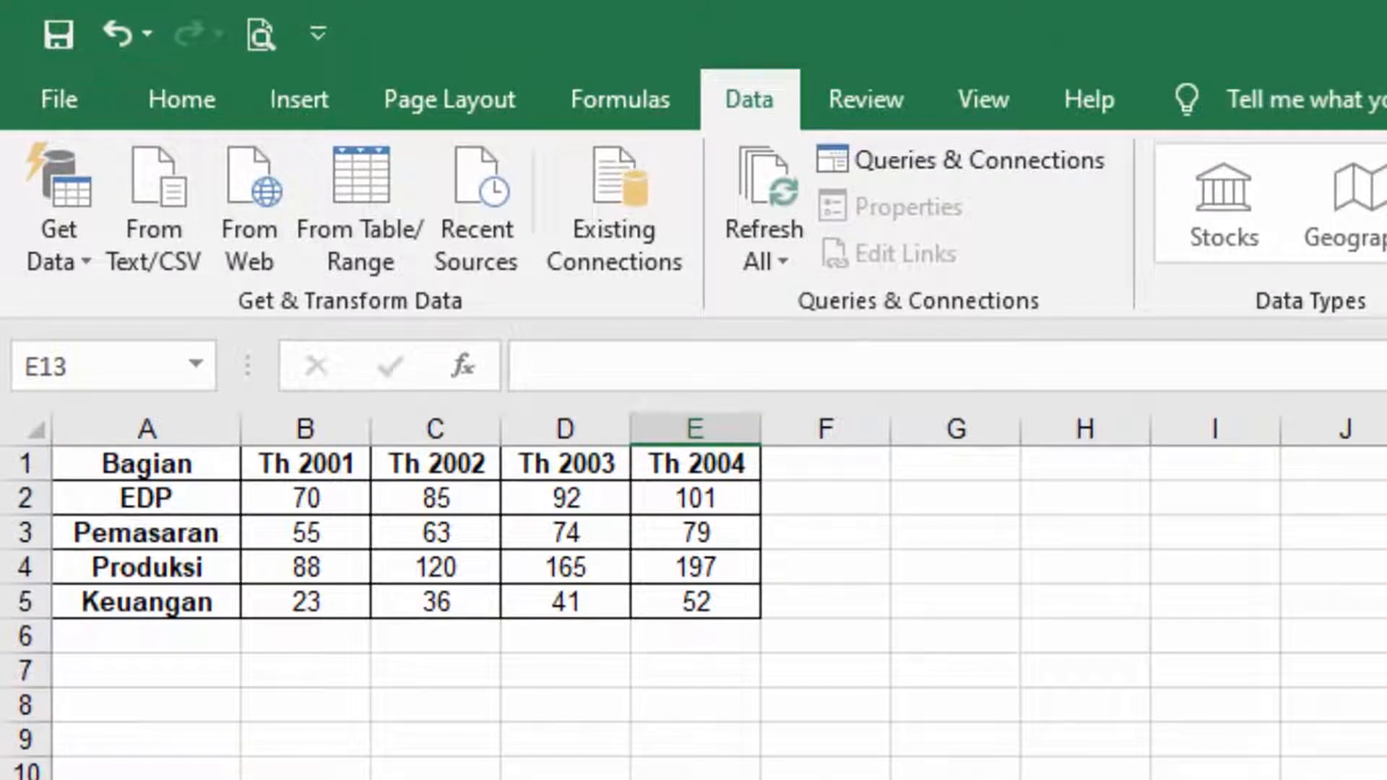
# Insert a 2-D clustered column chart from the Bagian table in A1:E5
pyautogui.click(107, 461)
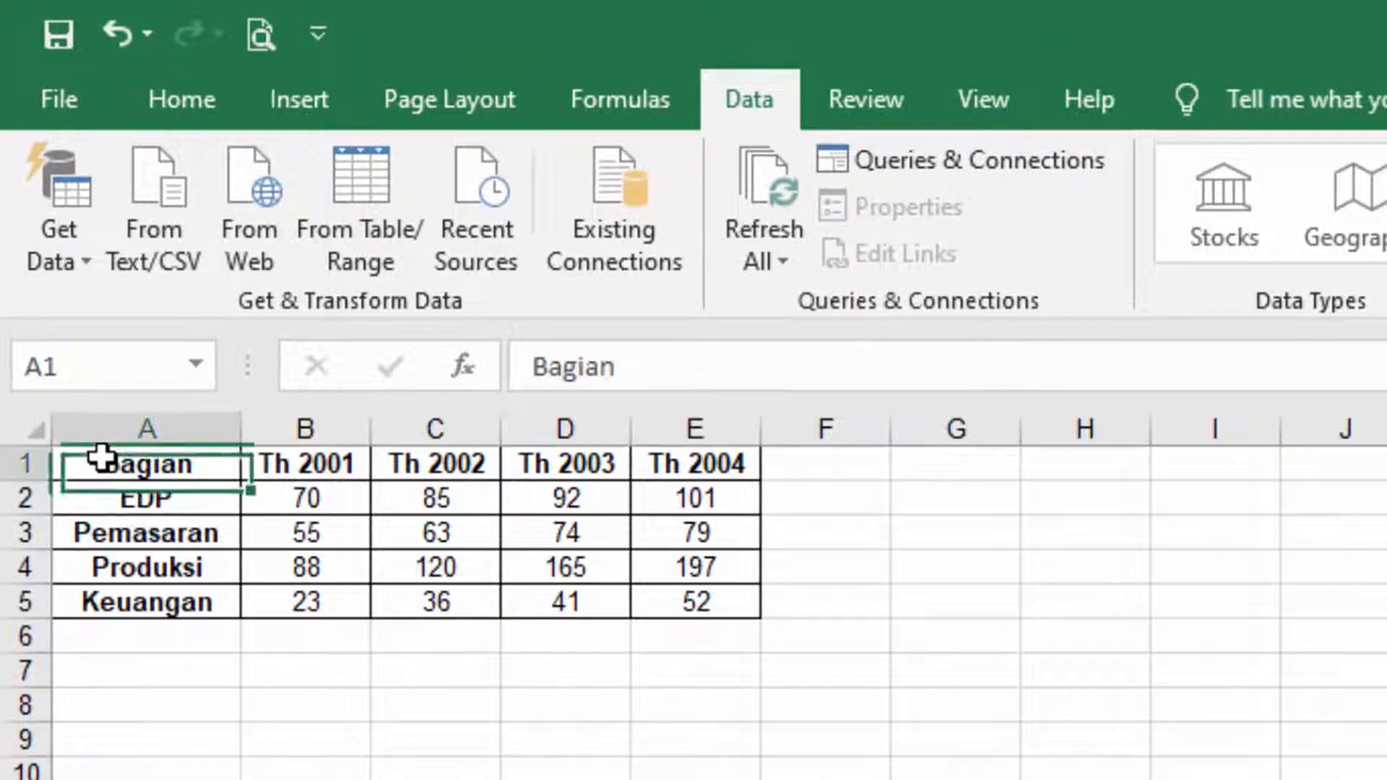
pyautogui.moveTo(105, 459); pyautogui.dragTo(683, 604)
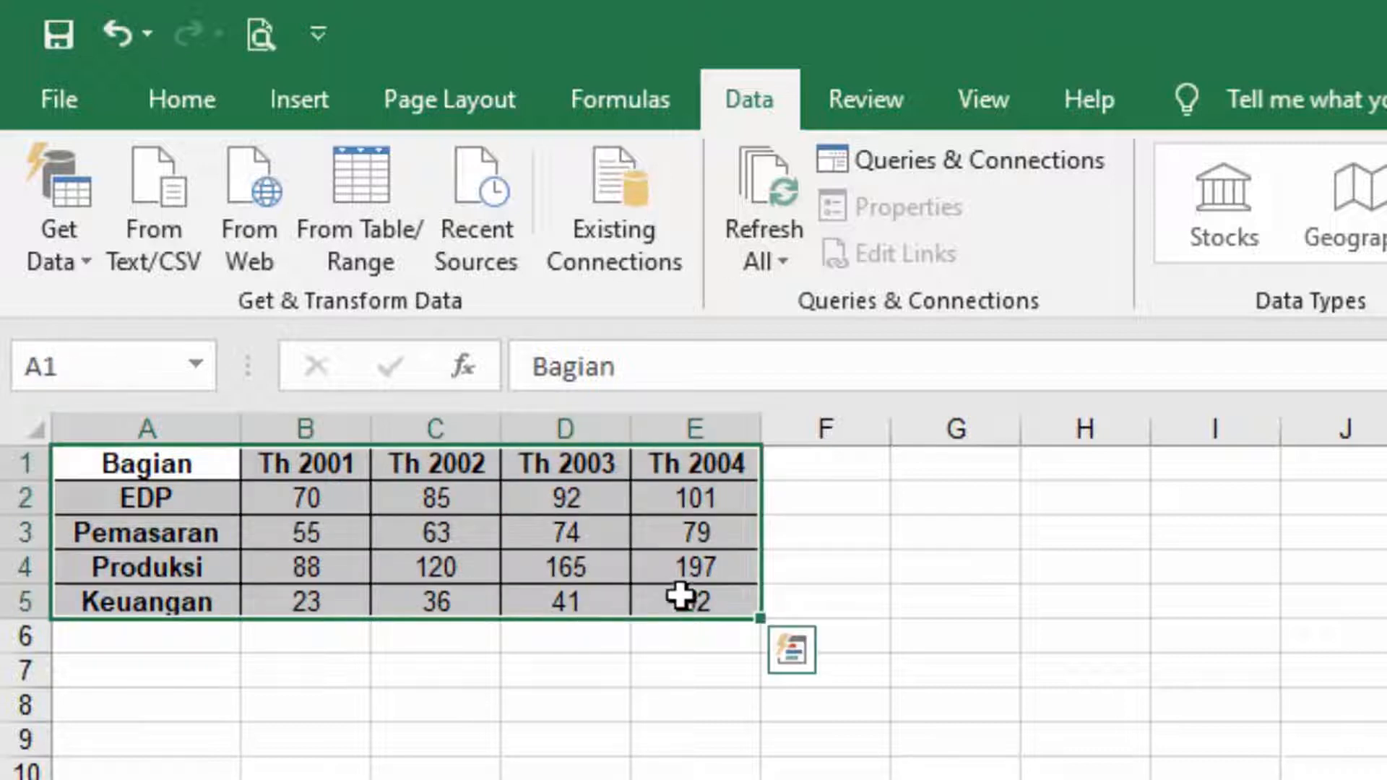
pyautogui.click(290, 97)
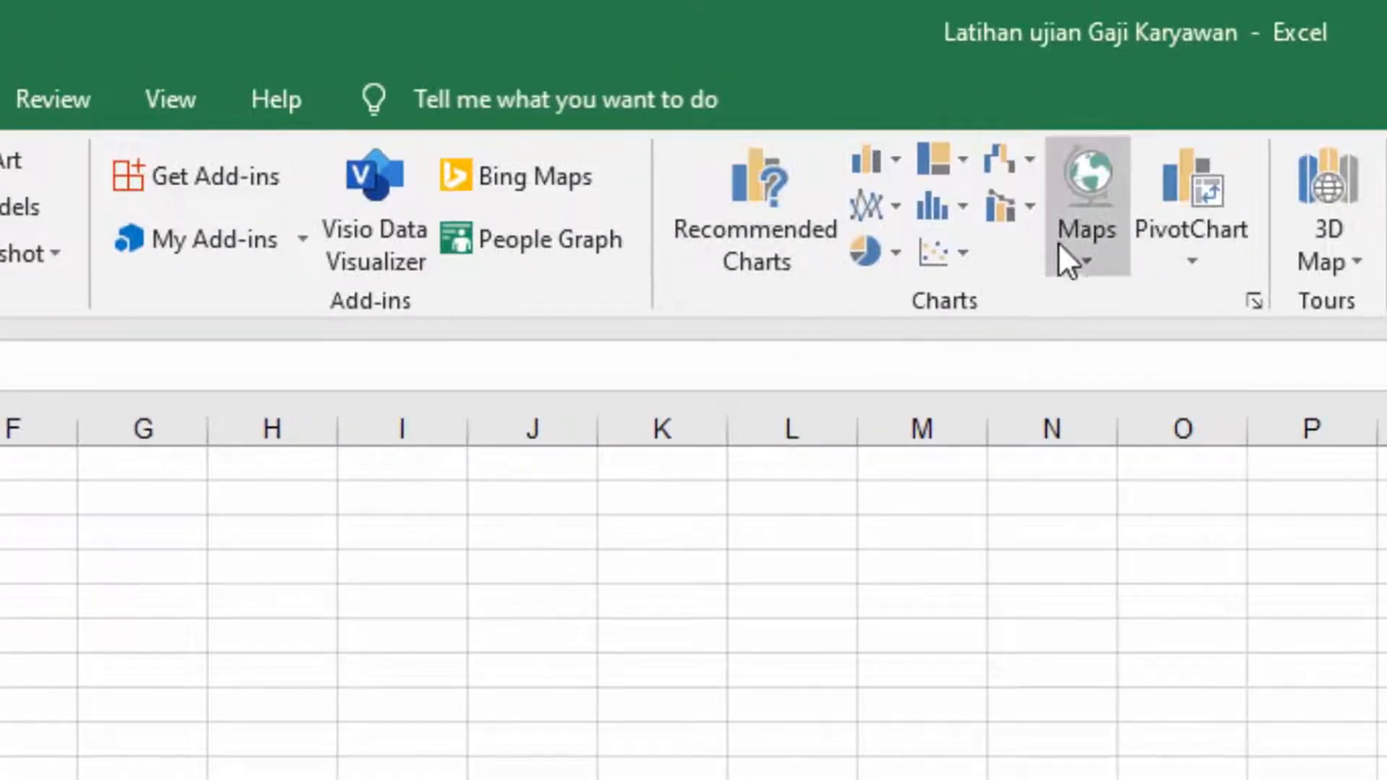
pyautogui.click(895, 164)
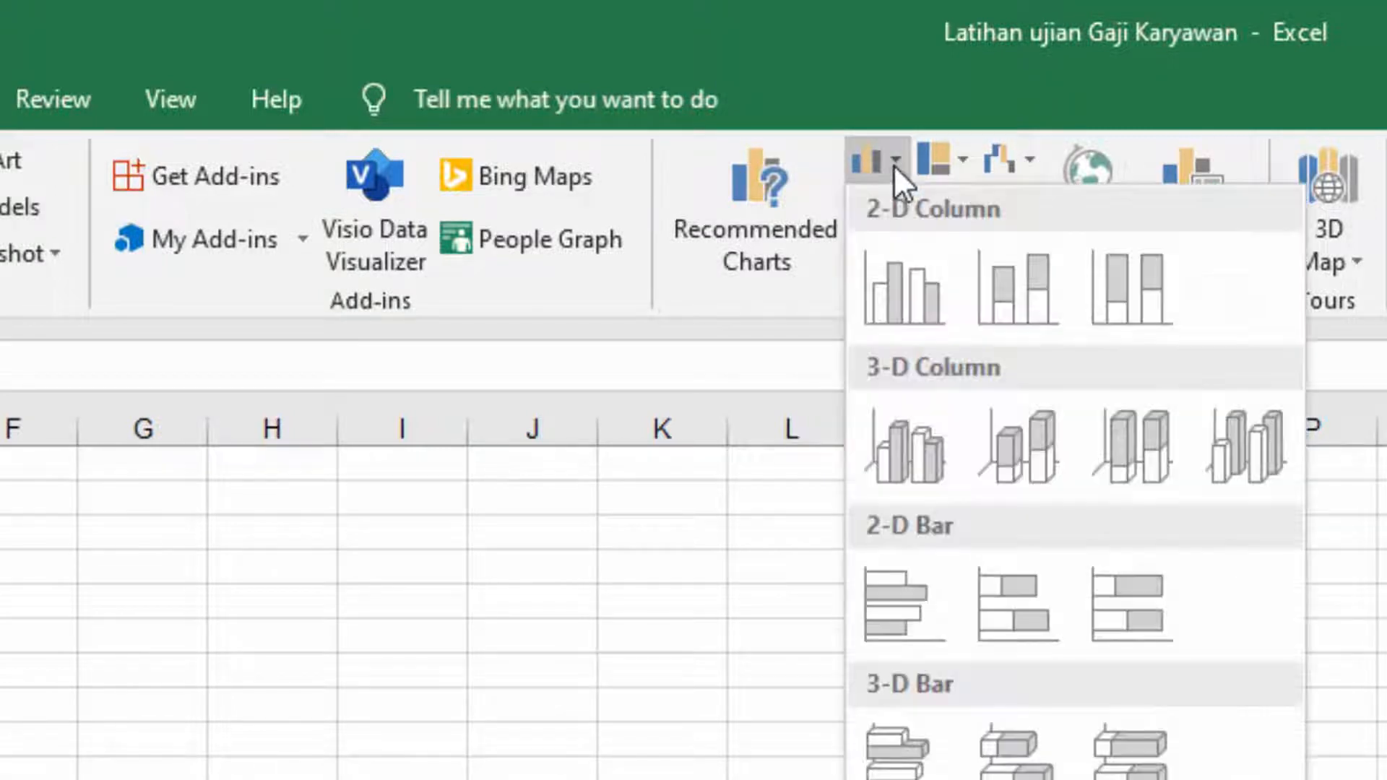
pyautogui.click(899, 298)
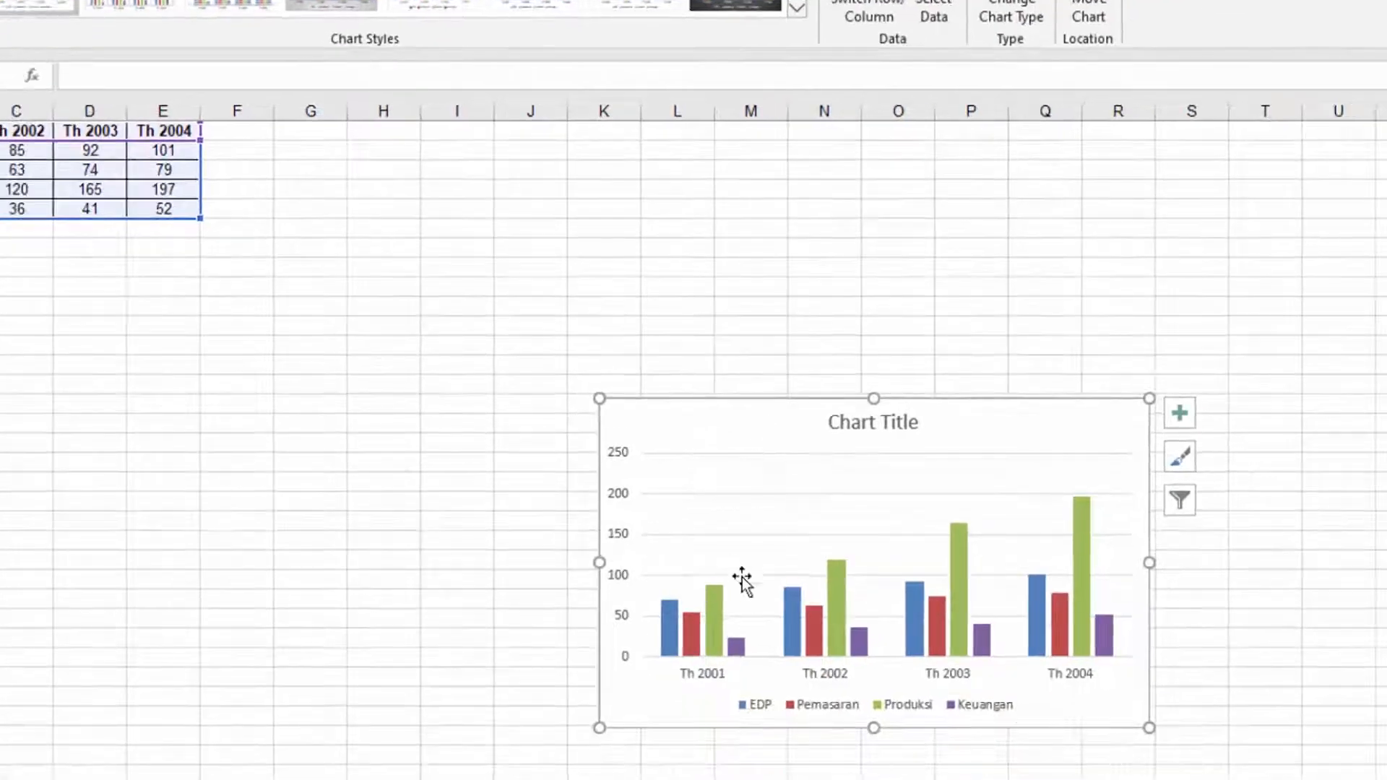
# Move the chart directly below the Bagian table, starting at row 7, and enlarge it to end at about row 38
pyautogui.moveTo(743, 409); pyautogui.dragTo(86, 305)
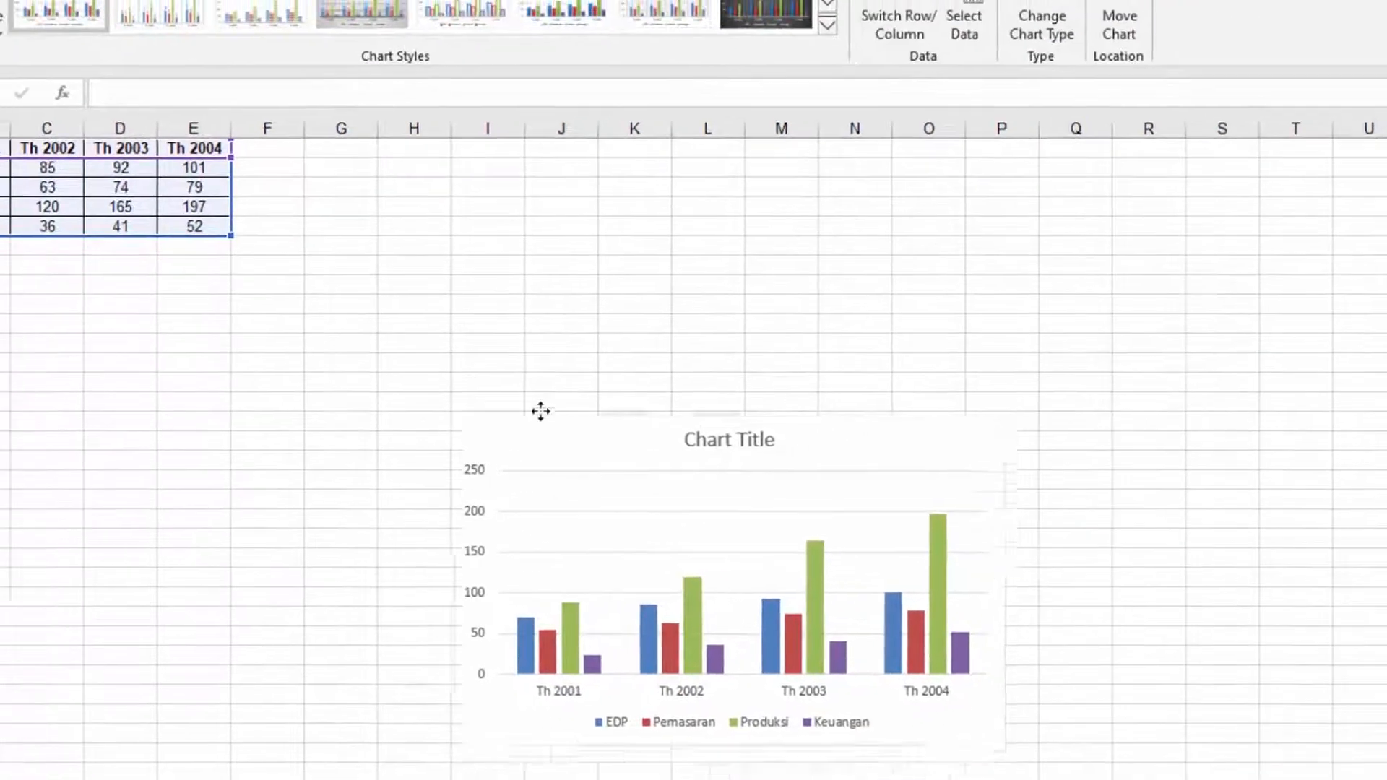
pyautogui.moveTo(224, 384); pyautogui.dragTo(93, 327)
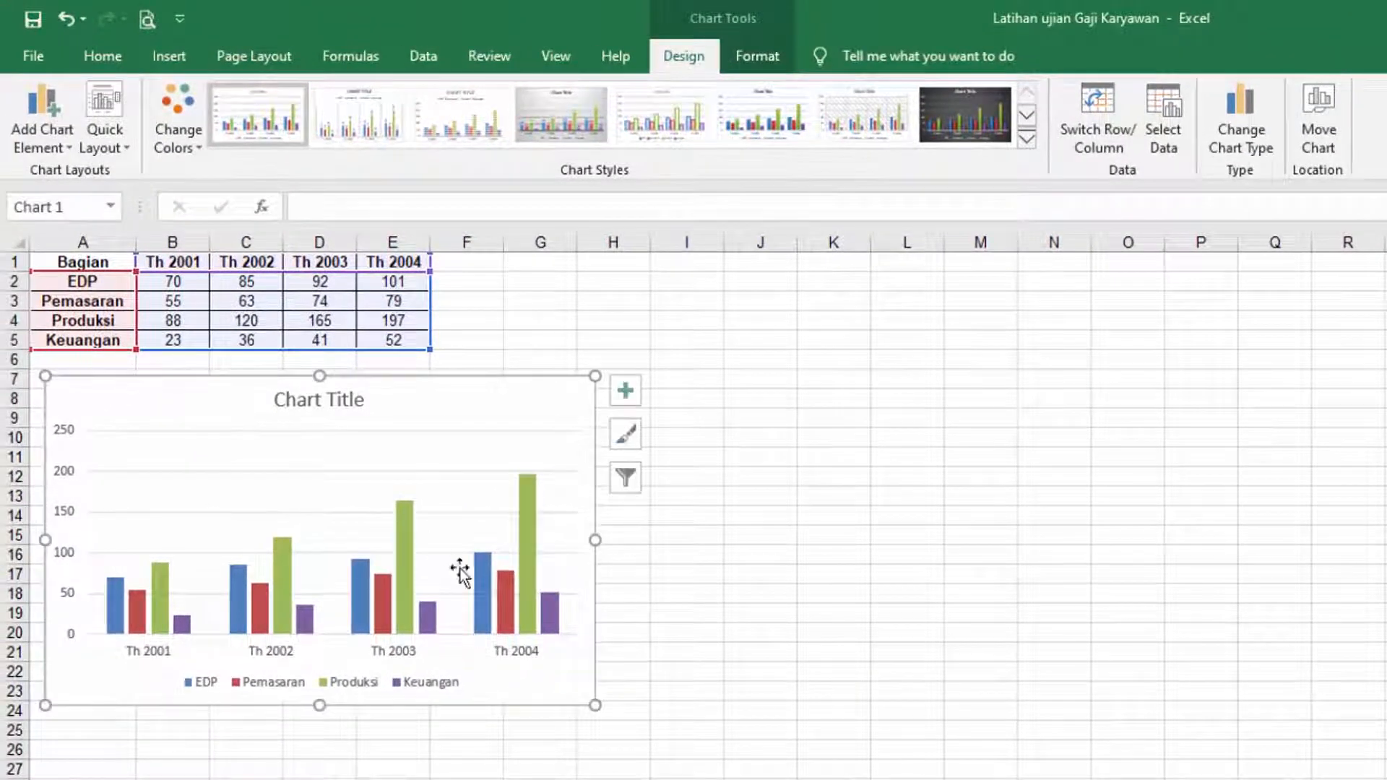
pyautogui.moveTo(595, 706); pyautogui.dragTo(888, 779)
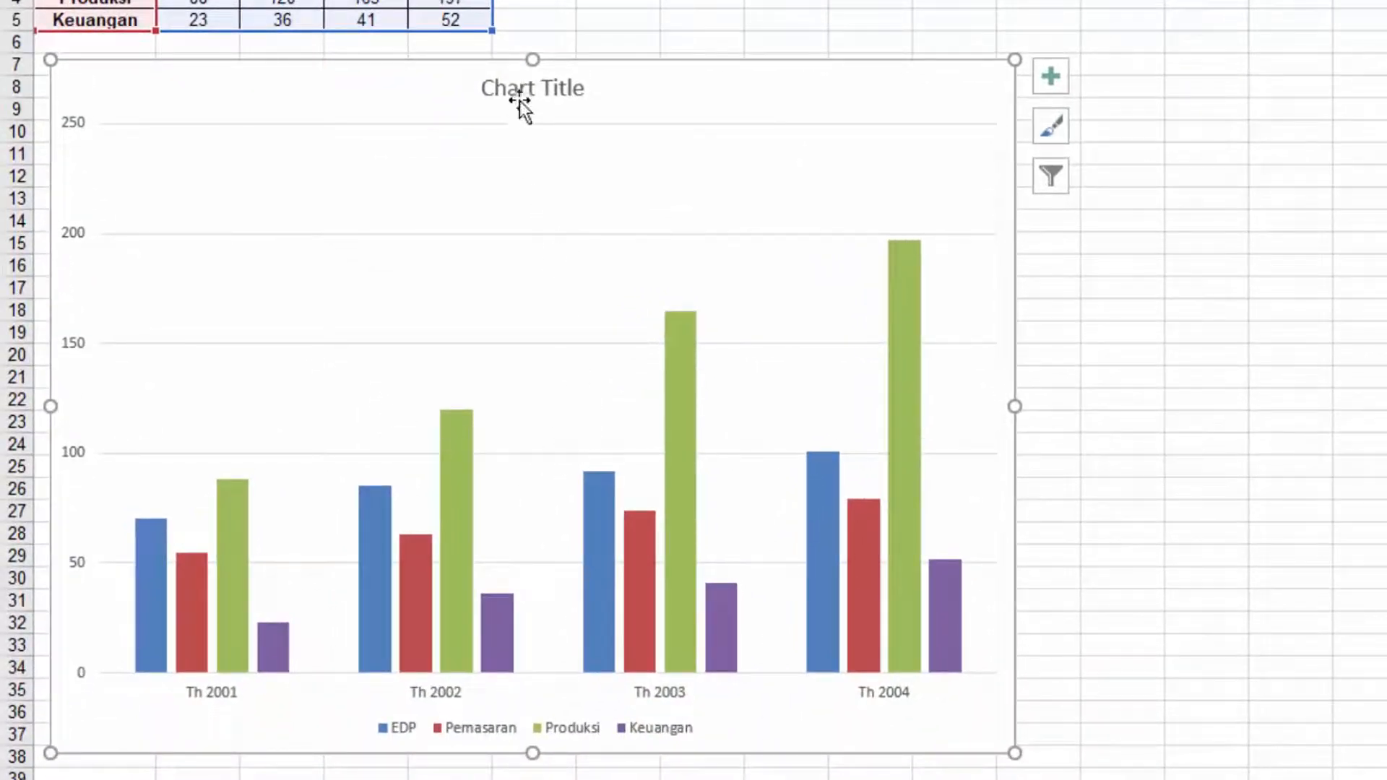
# Replace the chart's placeholder title with GRAFIK BAGIAN
pyautogui.click(518, 89)
pyautogui.moveTo(483, 91); pyautogui.dragTo(570, 86)
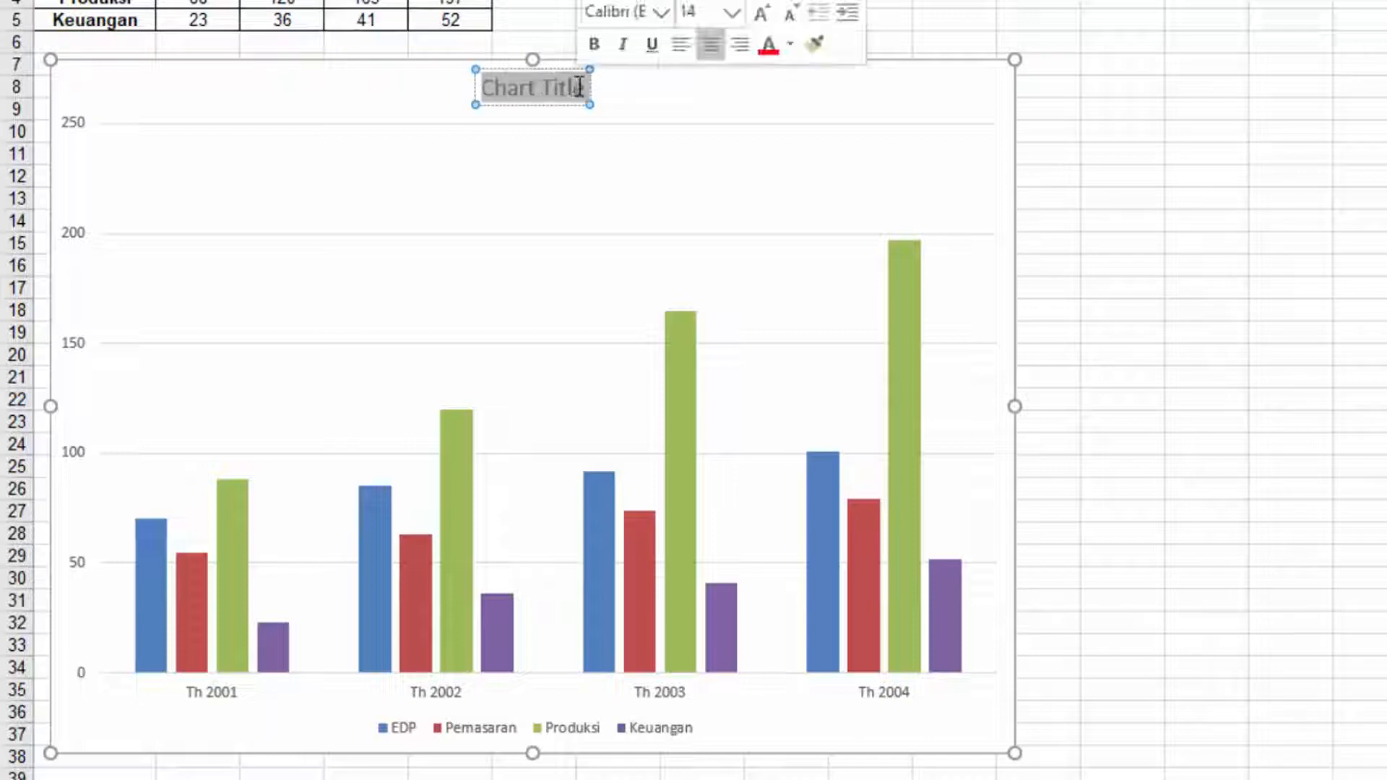
pyautogui.write('GR')
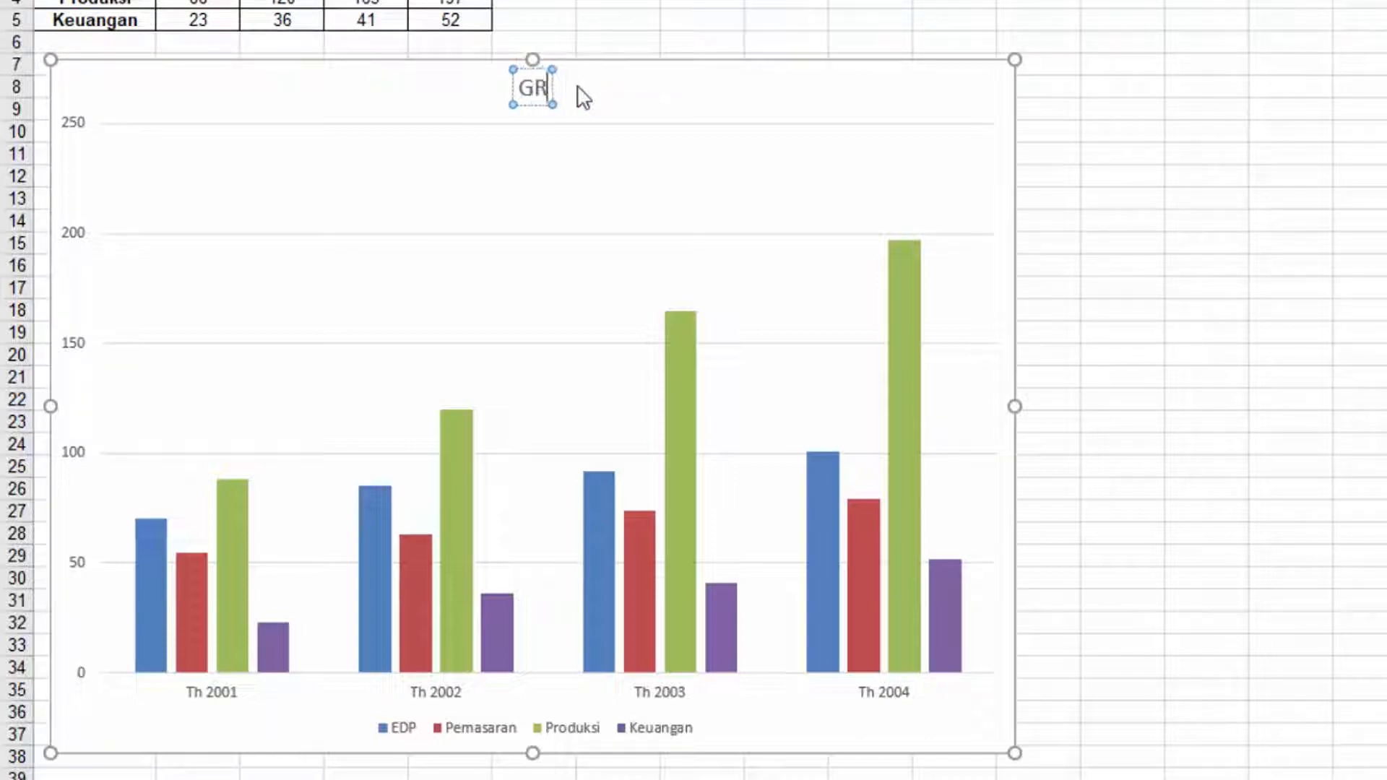
pyautogui.write('AFIK')
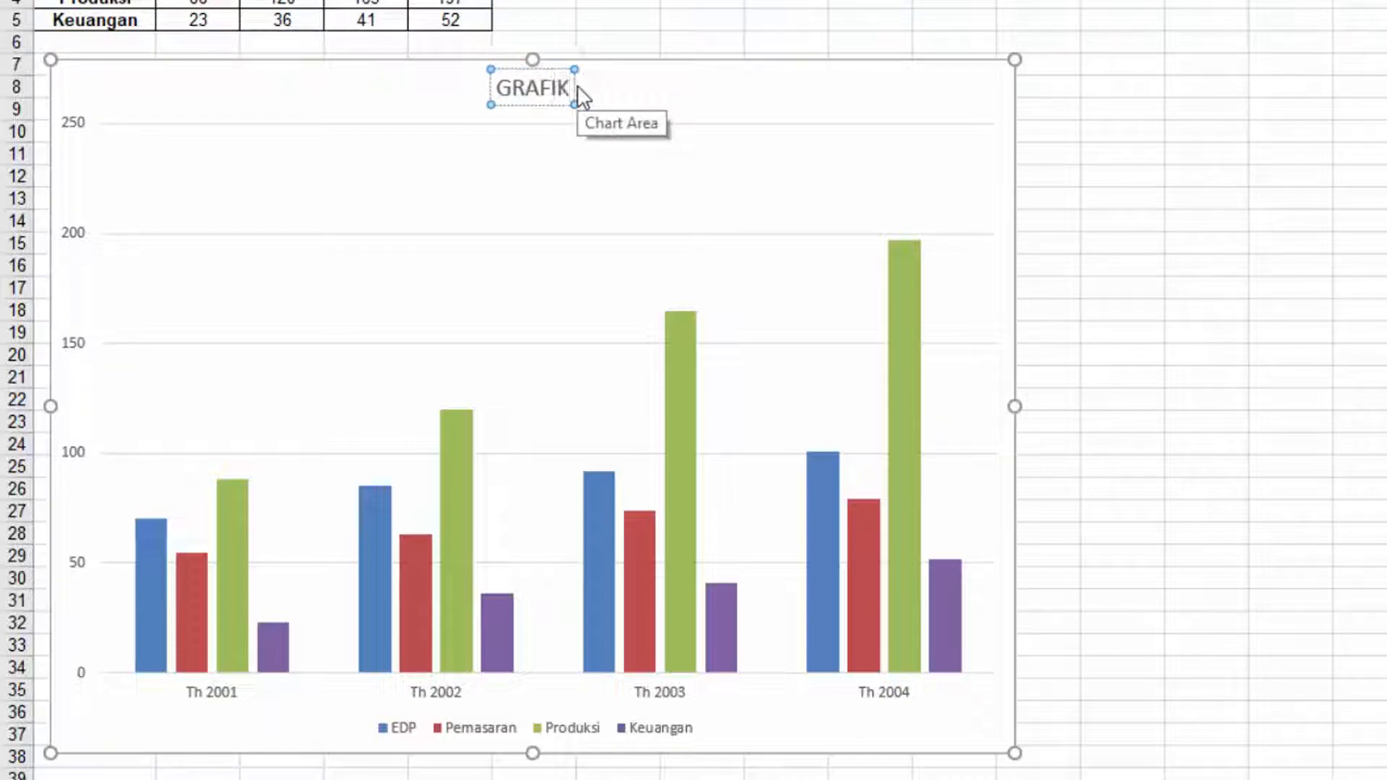
pyautogui.write(' BAGIAN')
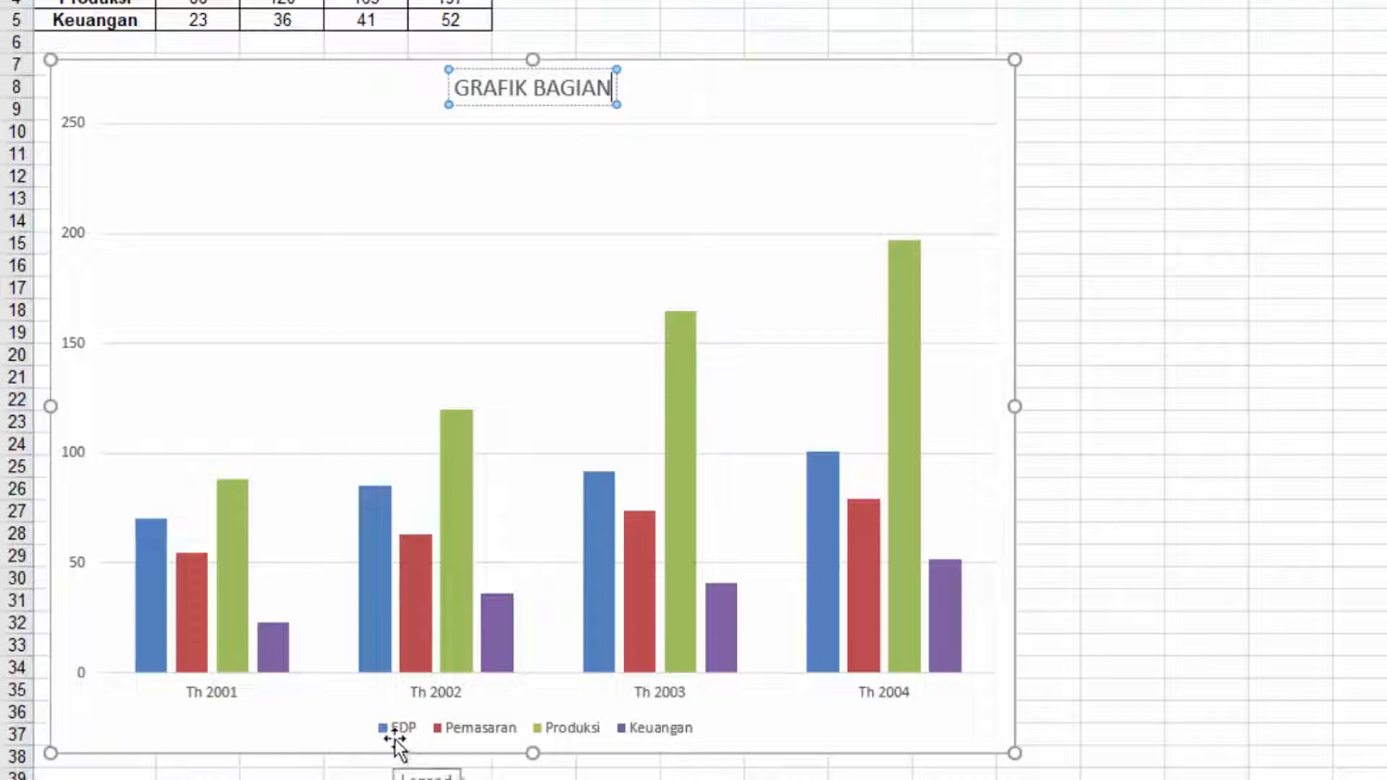
pyautogui.click(803, 102)
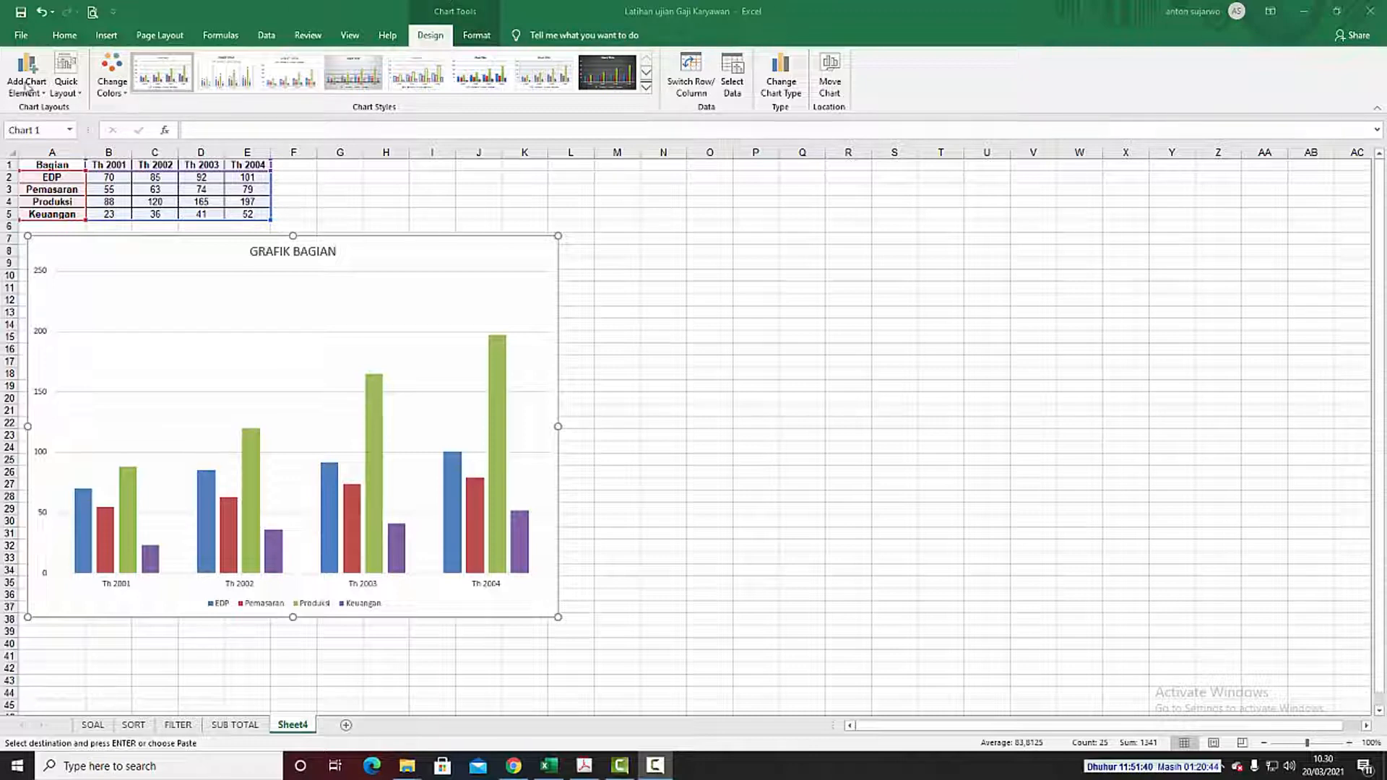
# Add data labels at the Inside End position to all columns of the GRAFIK BAGIAN chart
pyautogui.click(424, 271)
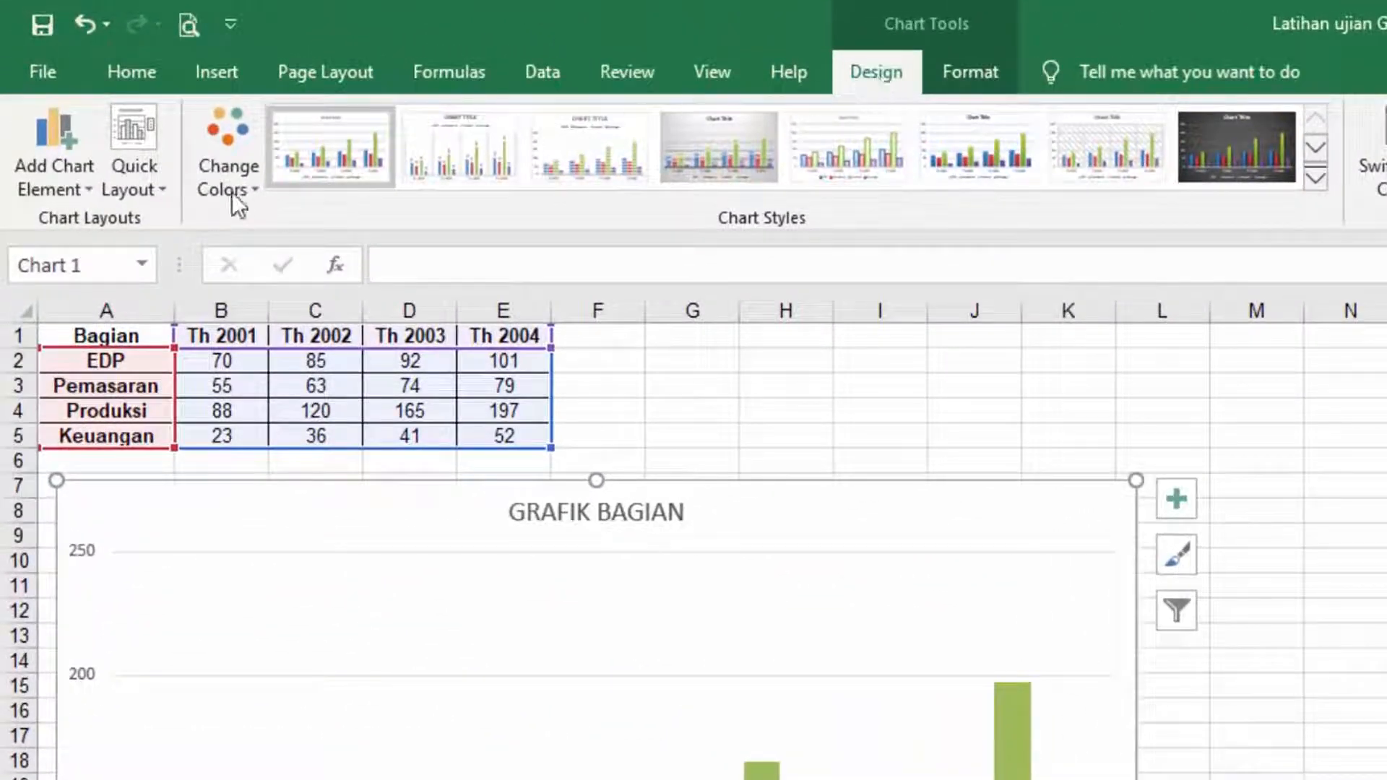
pyautogui.click(67, 193)
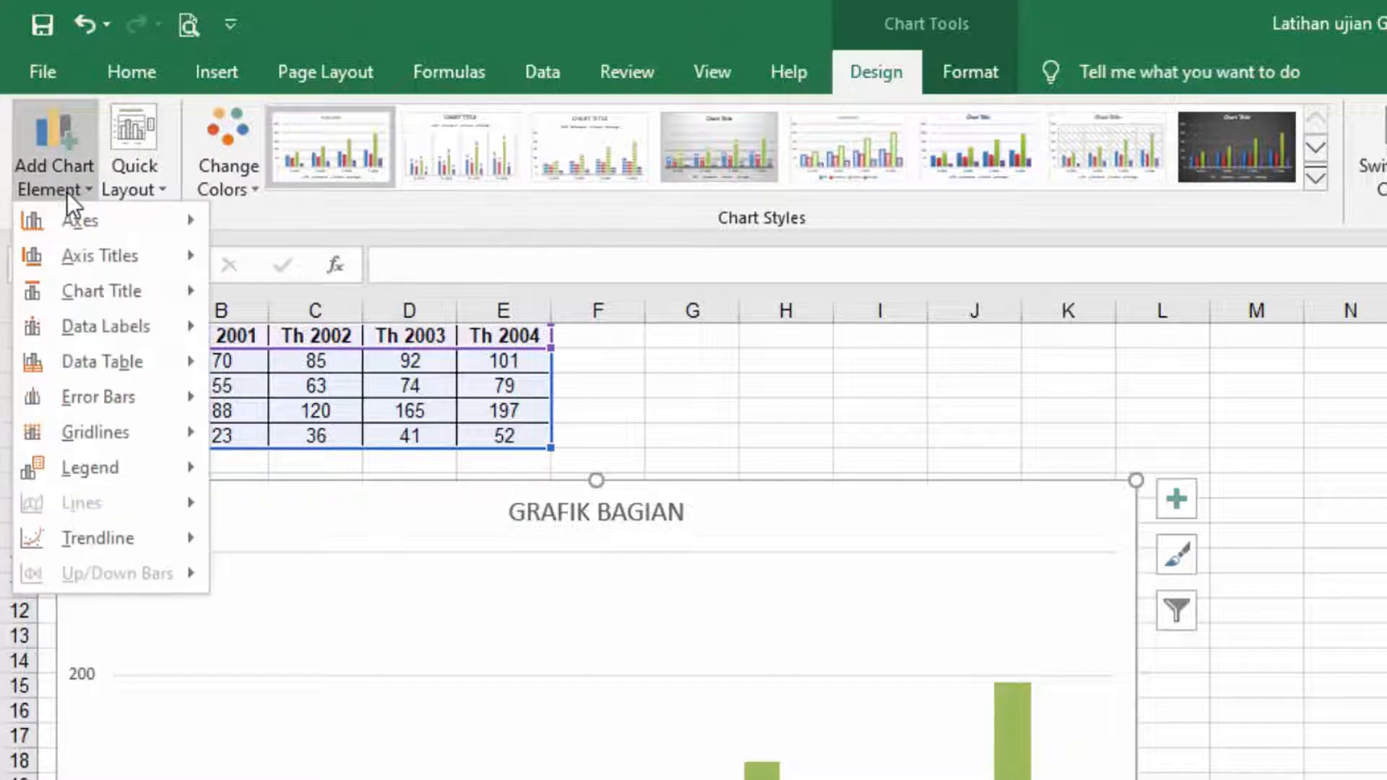
pyautogui.moveTo(63, 267)
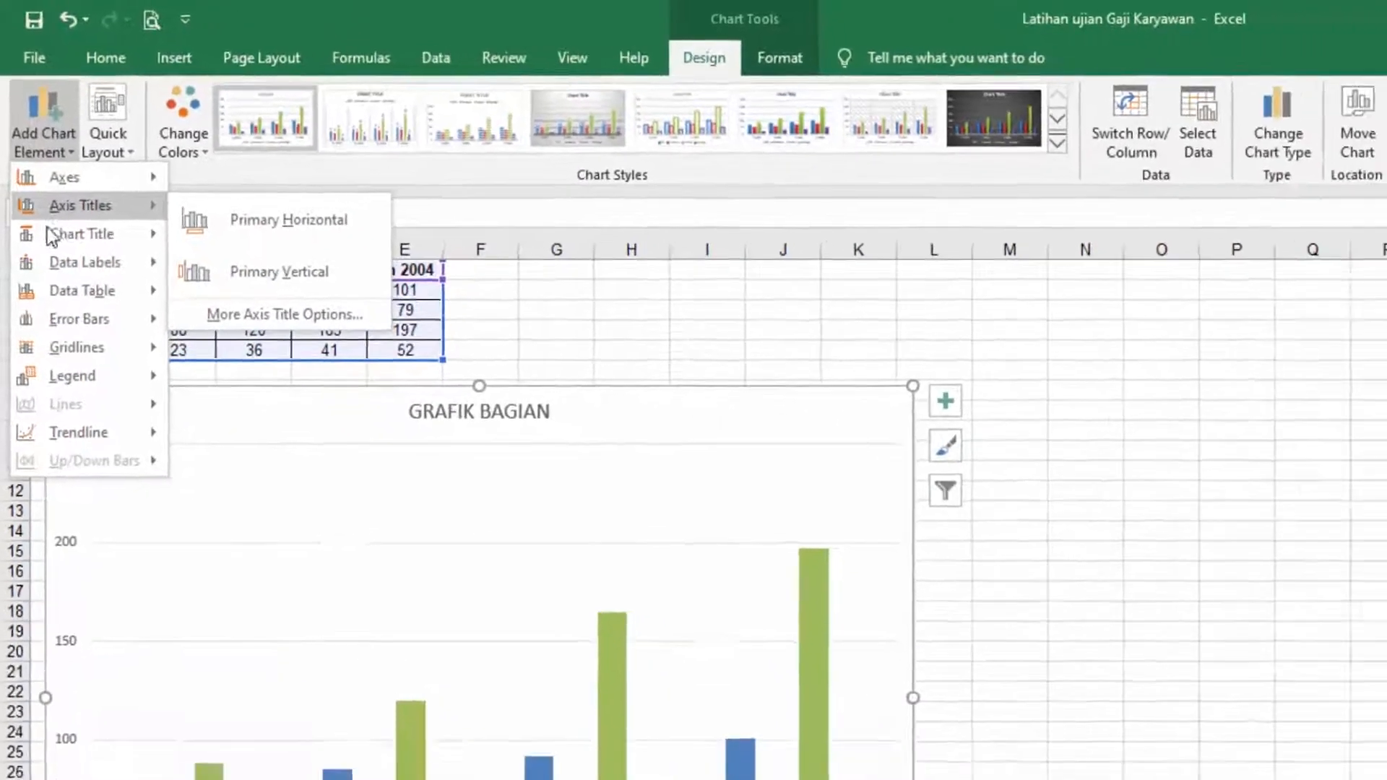
pyautogui.moveTo(55, 291)
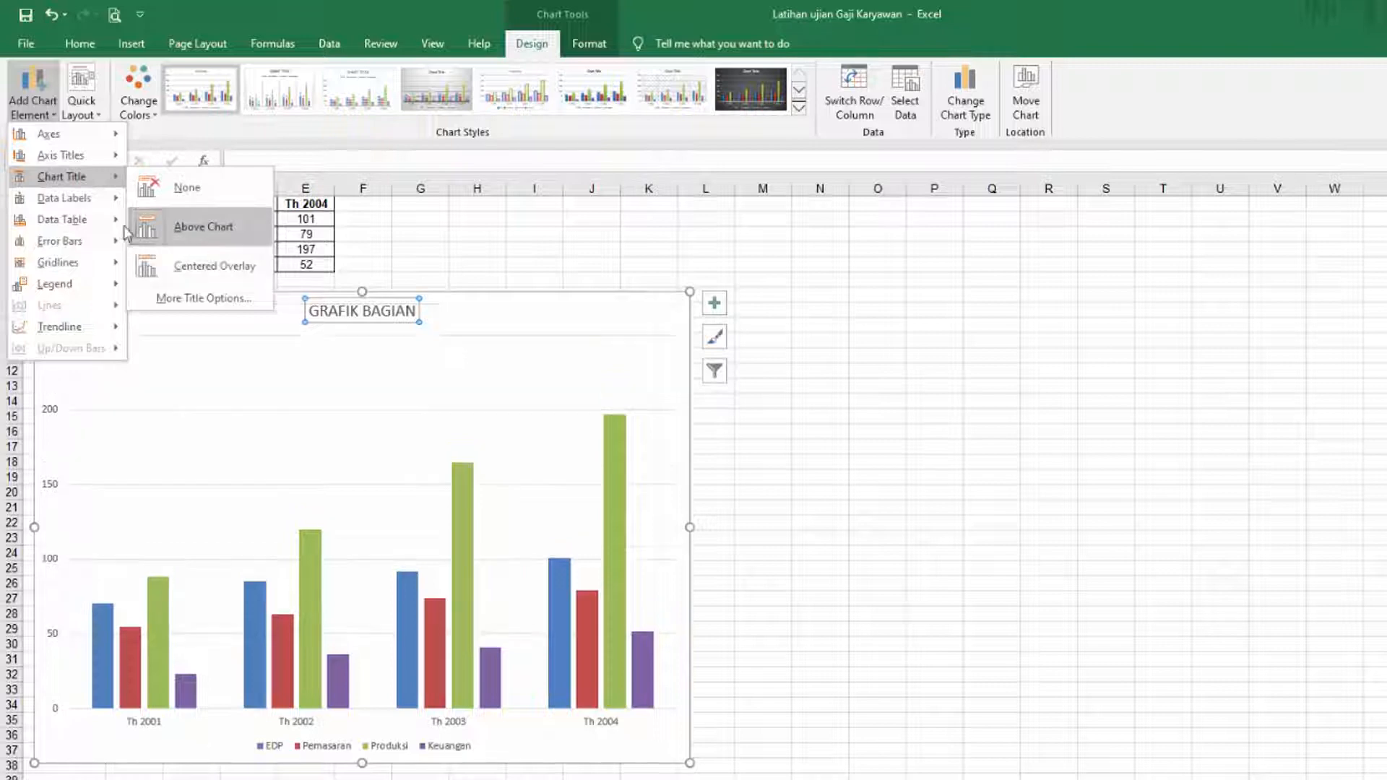
pyautogui.moveTo(114, 203)
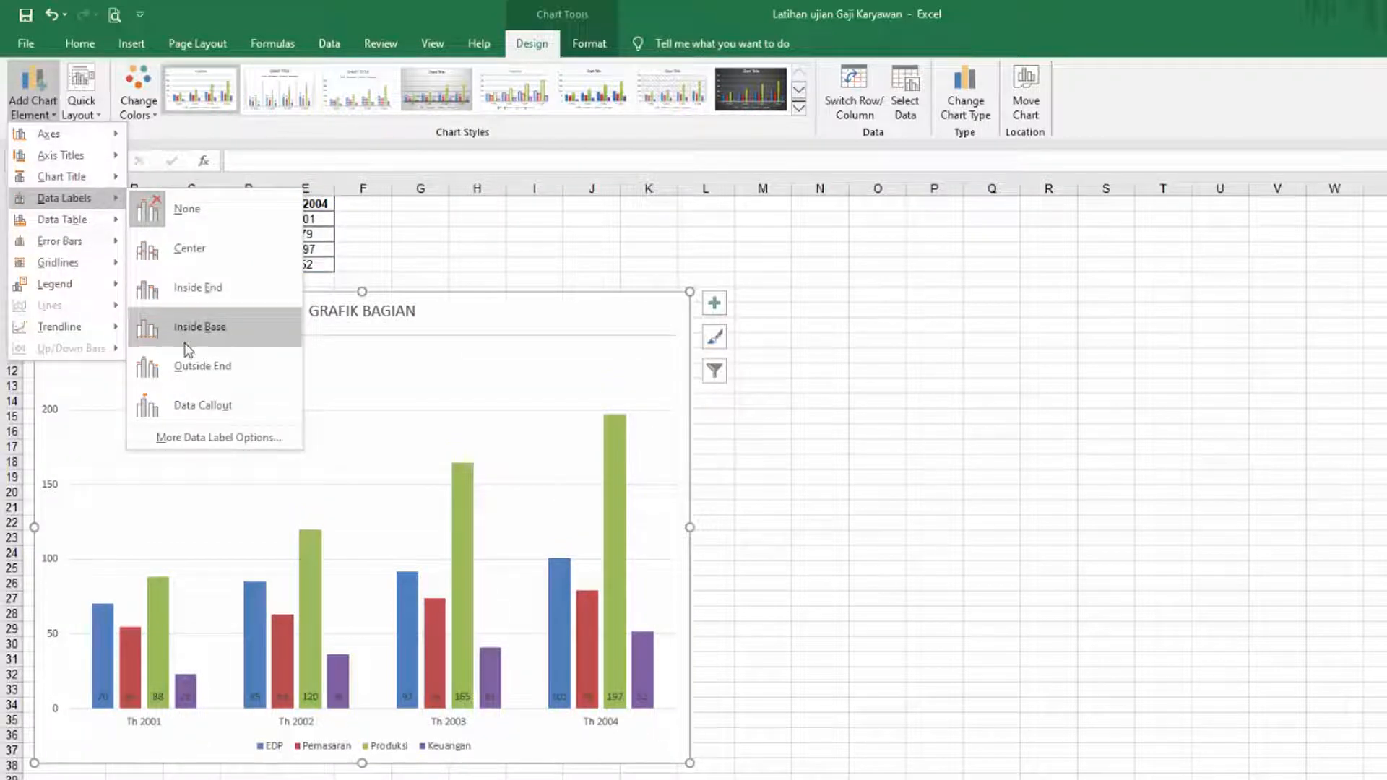
pyautogui.click(192, 294)
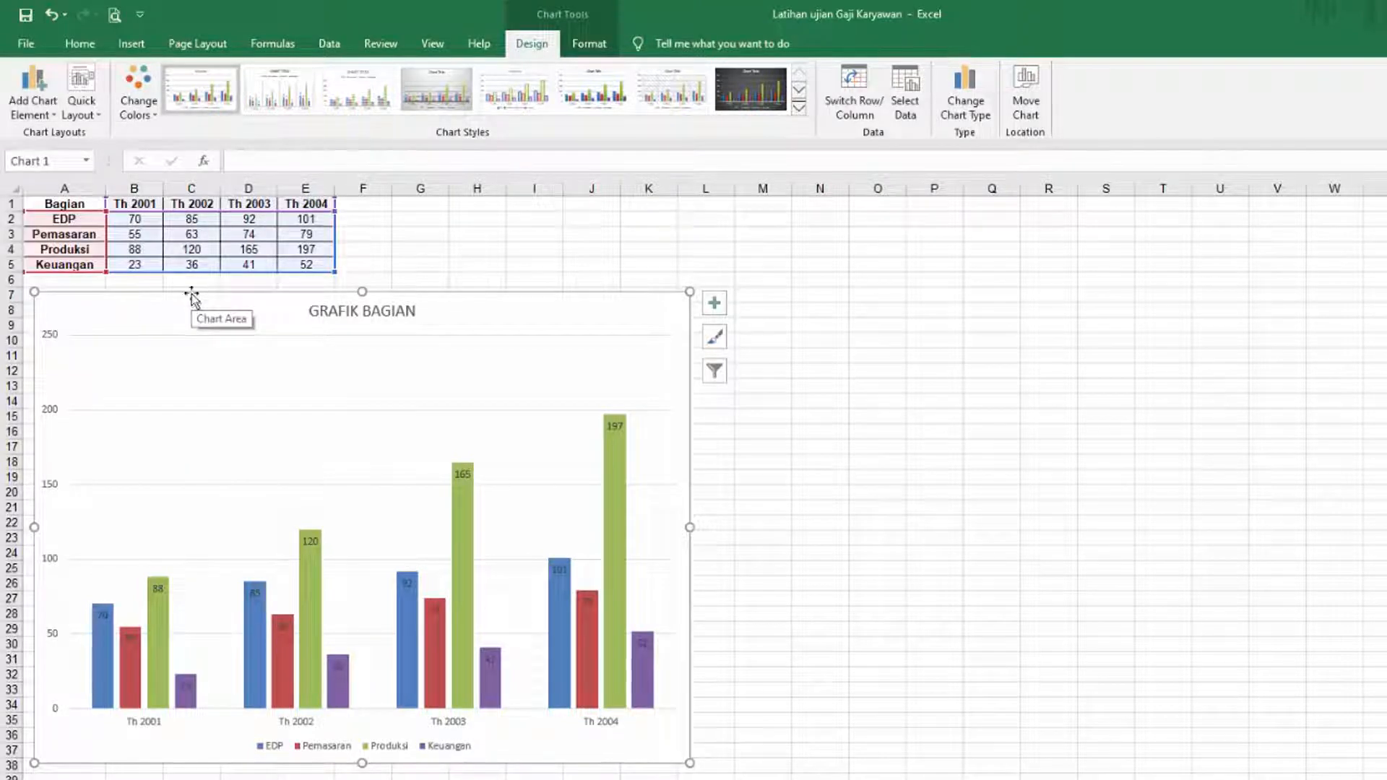
# Add a data table with legend keys beneath the chart's columns
pyautogui.click(42, 121)
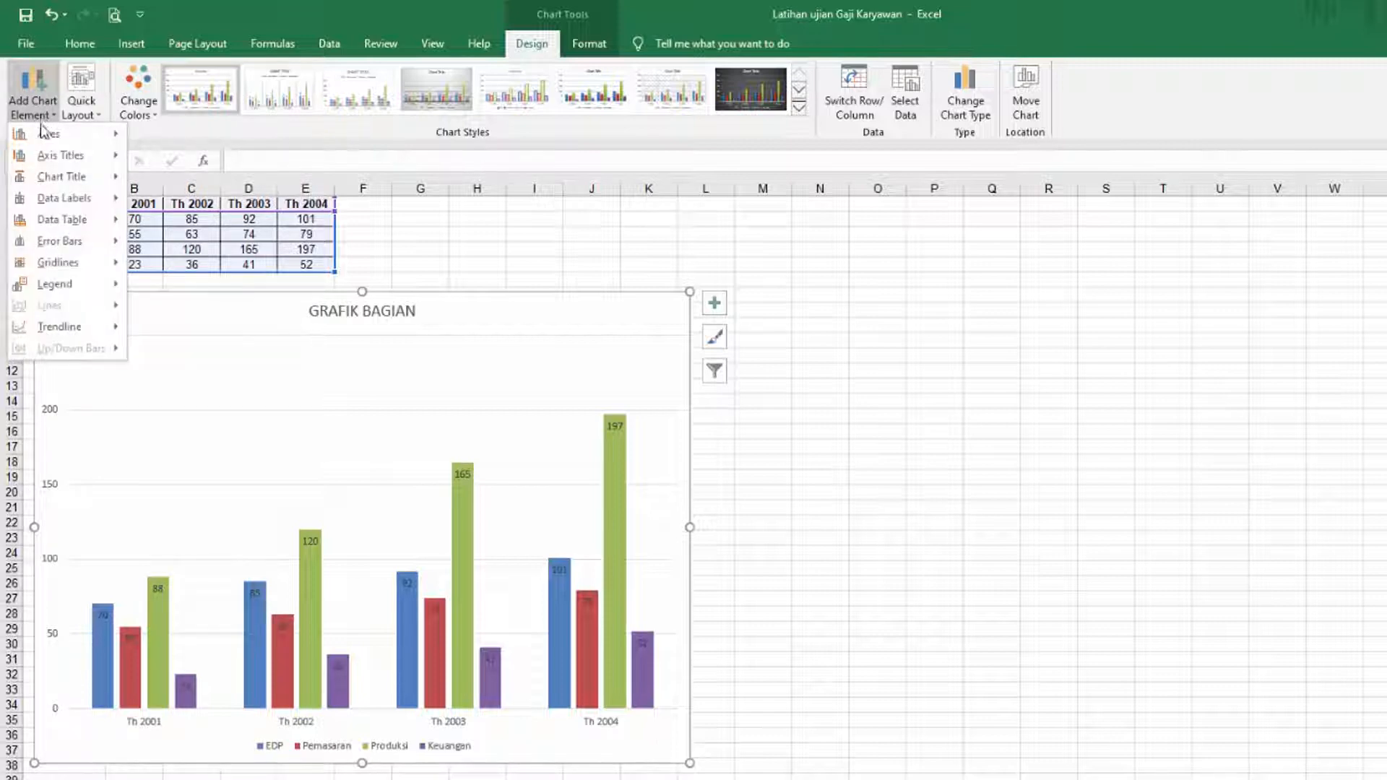
pyautogui.moveTo(73, 229)
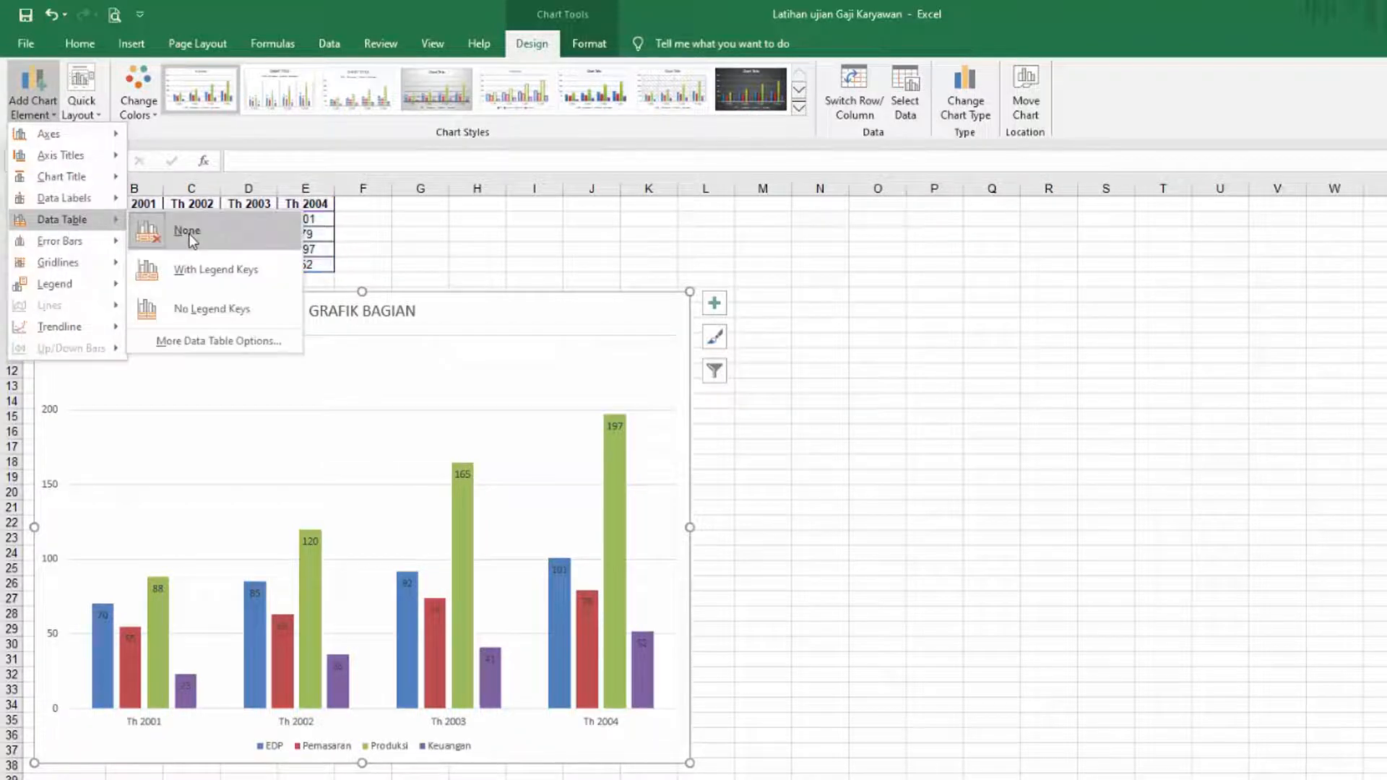
pyautogui.click(194, 270)
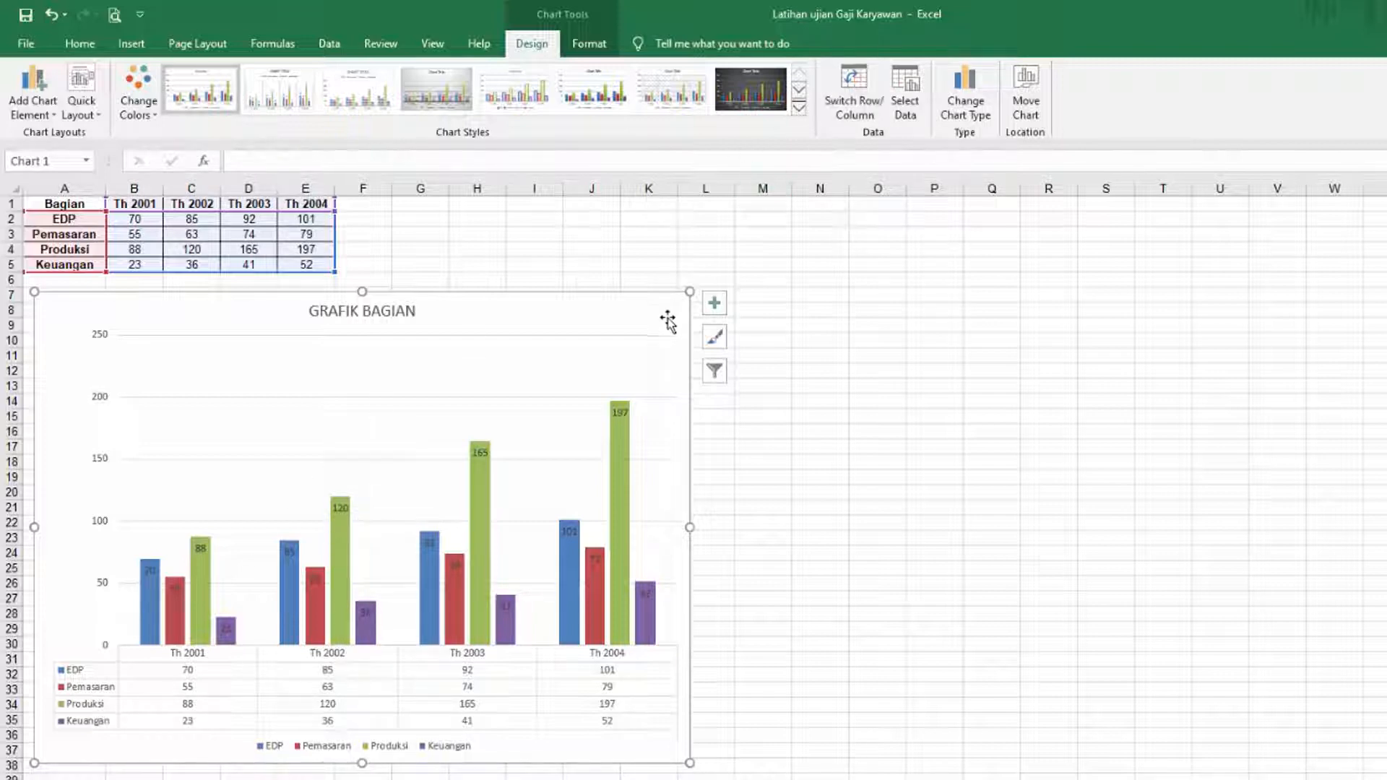
# Try swapping the chart's rows and columns, switch them back, and minimize the workbook window
pyautogui.click(856, 99)
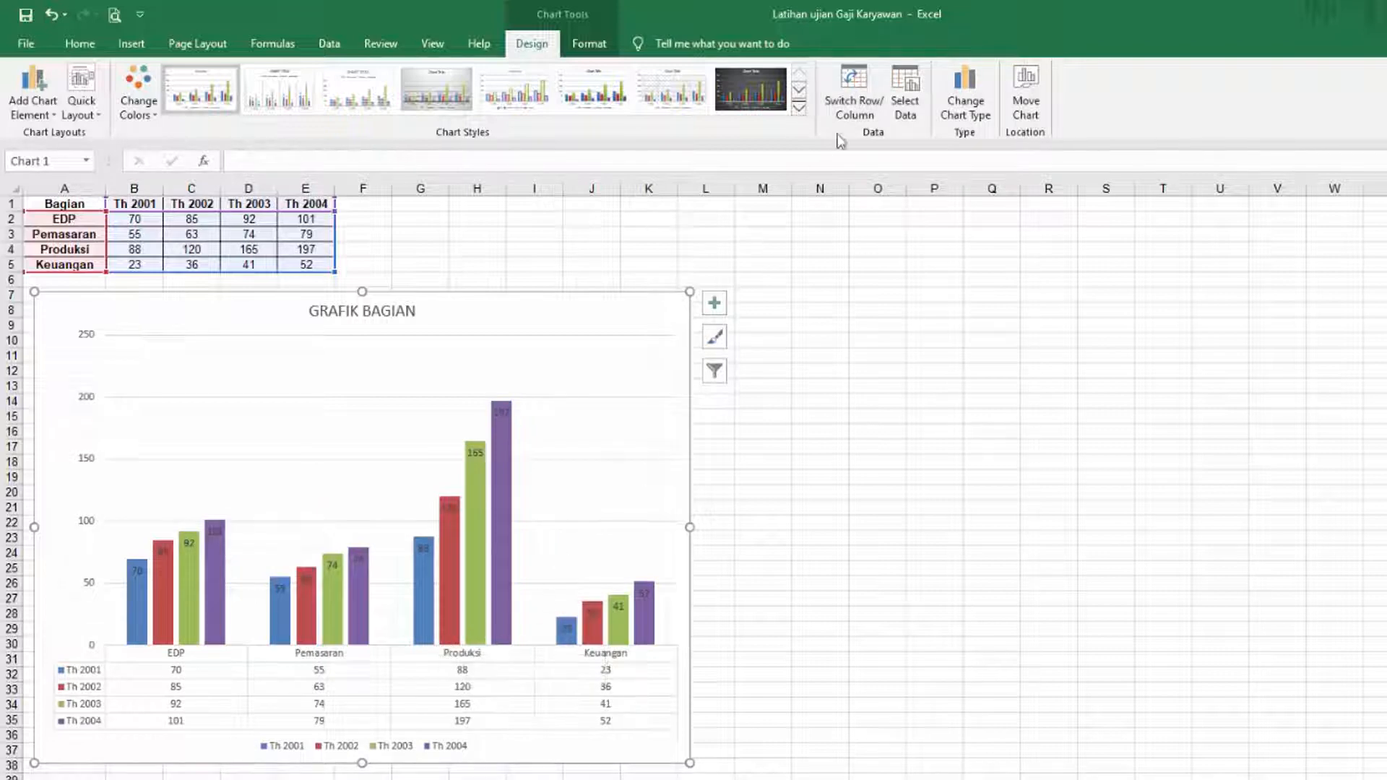
pyautogui.click(854, 98)
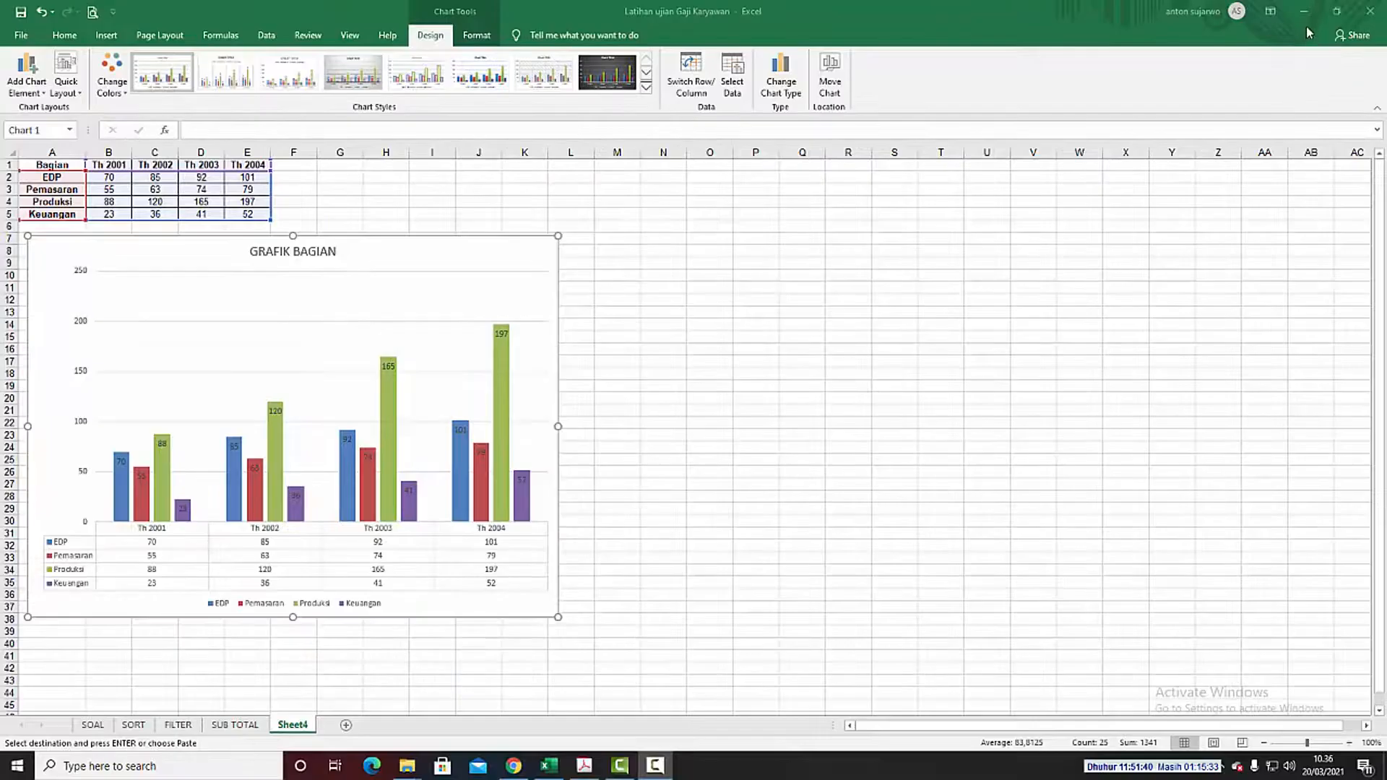
pyautogui.click(1307, 16)
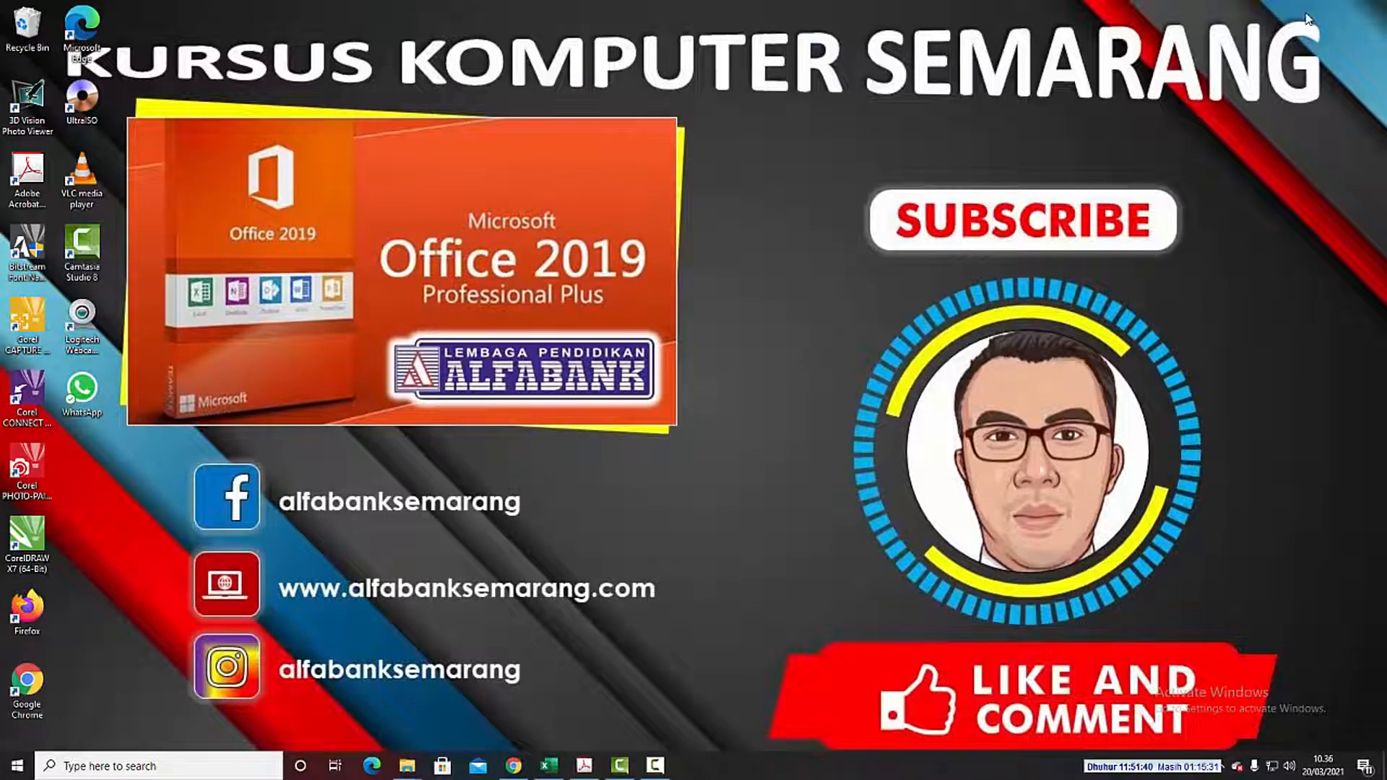